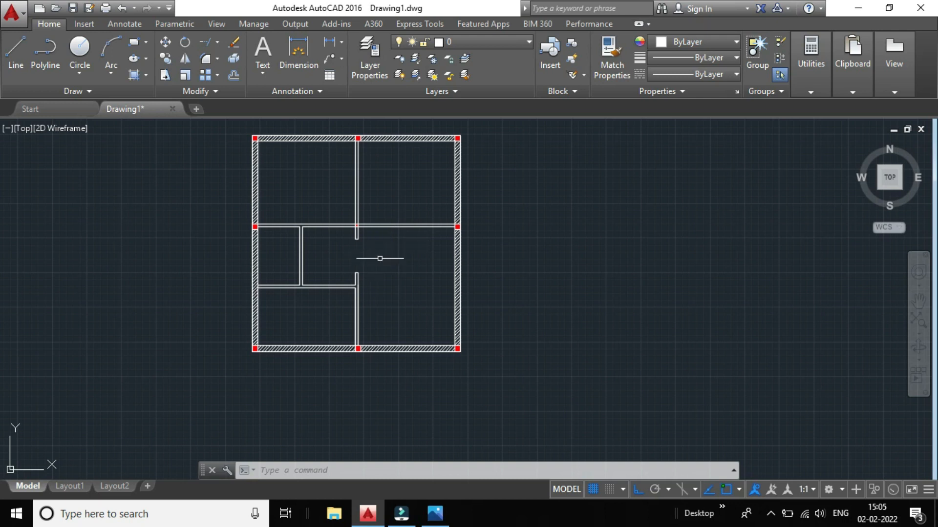
scroll(368, 318, up, 2)
scroll(368, 318, down, 2)
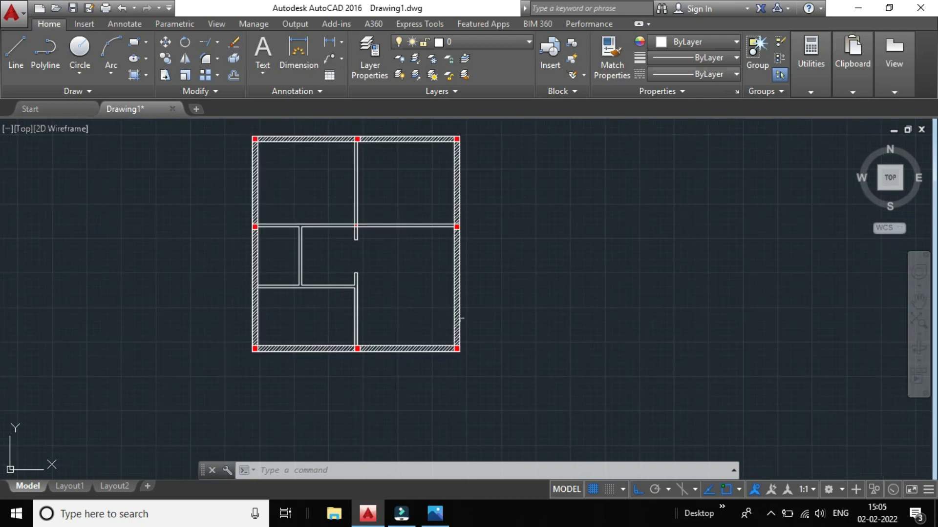
scroll(283, 310, down, 2)
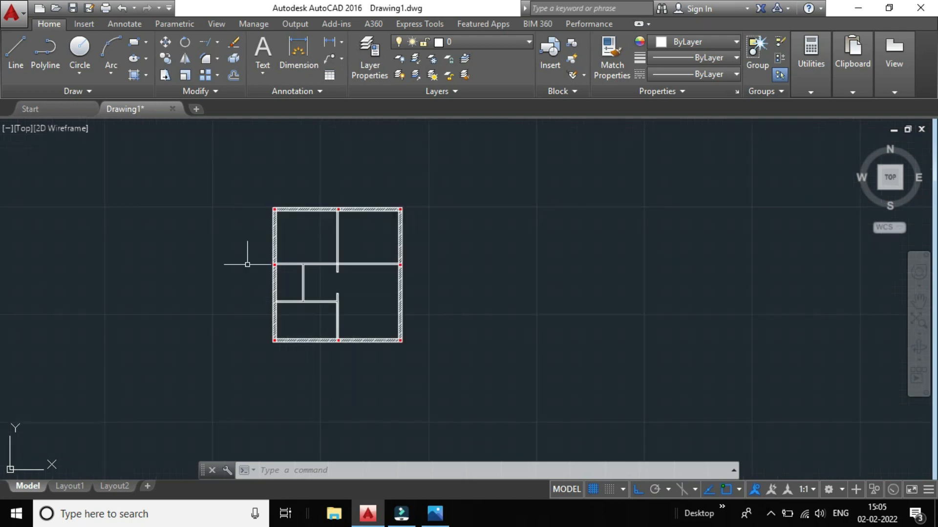
scroll(324, 300, up, 2)
scroll(410, 274, up, 2)
scroll(405, 272, down, 2)
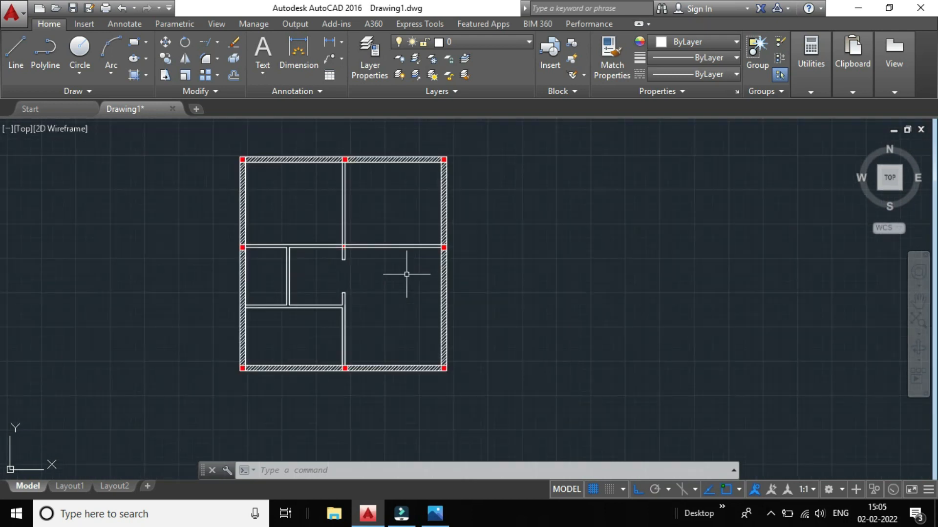
click(772, 512)
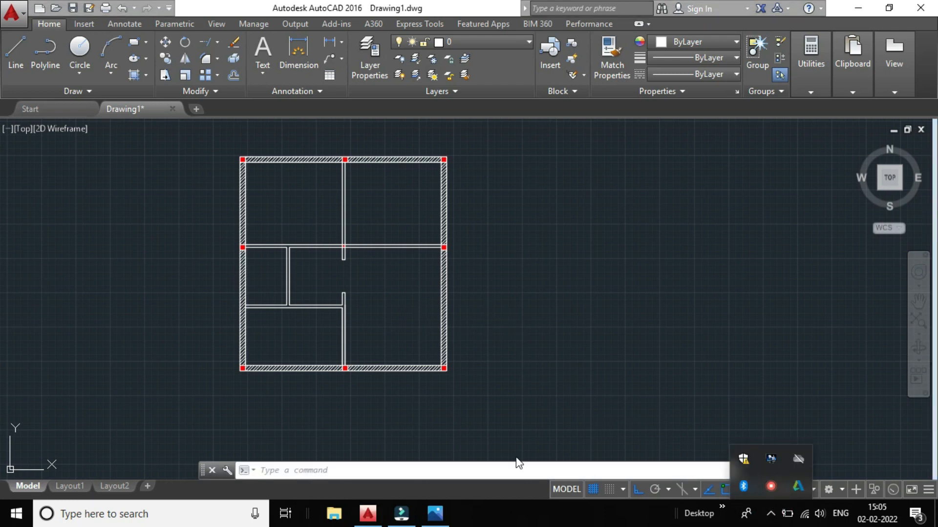
right_click(772, 491)
click(790, 496)
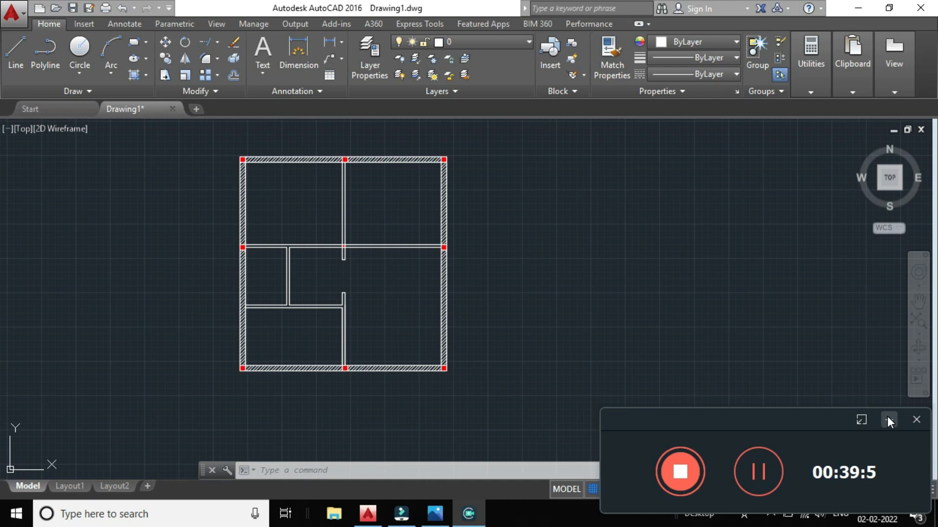
click(759, 472)
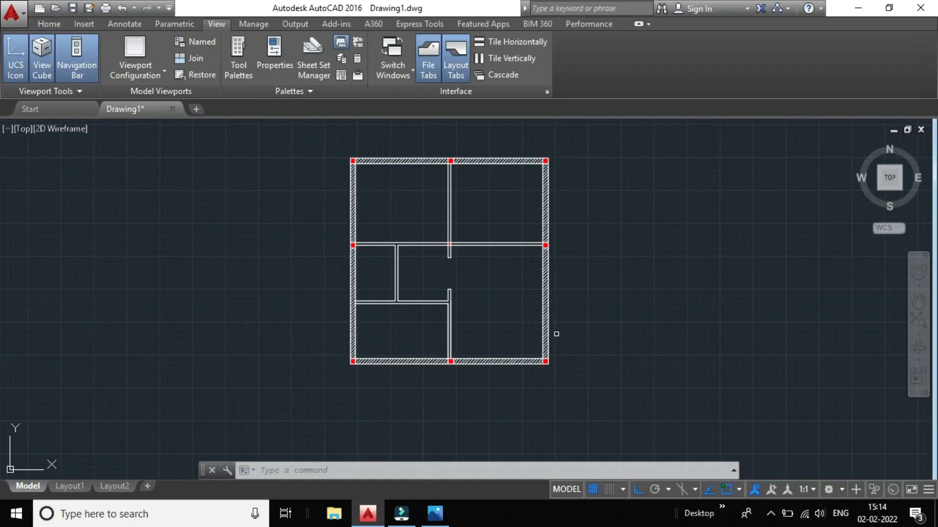
scroll(559, 349, down, 2)
scroll(554, 376, up, 4)
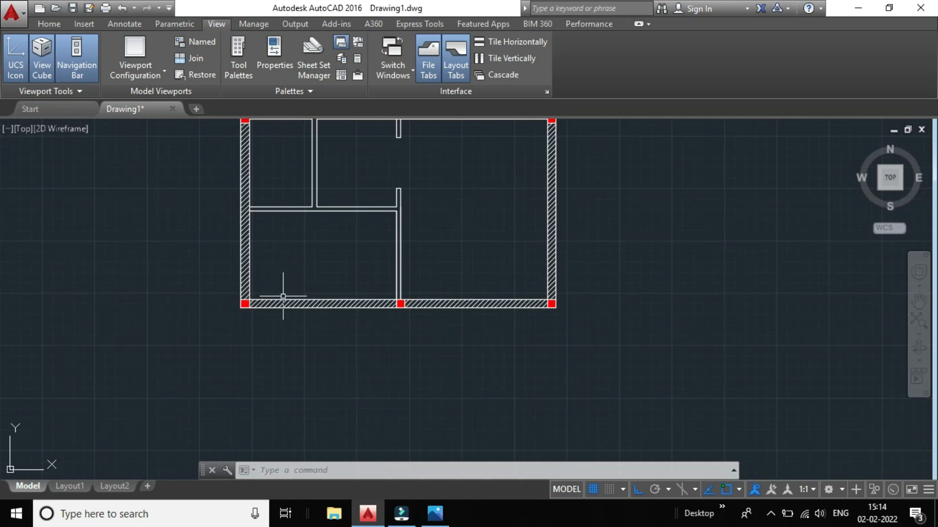
scroll(318, 305, up, 2)
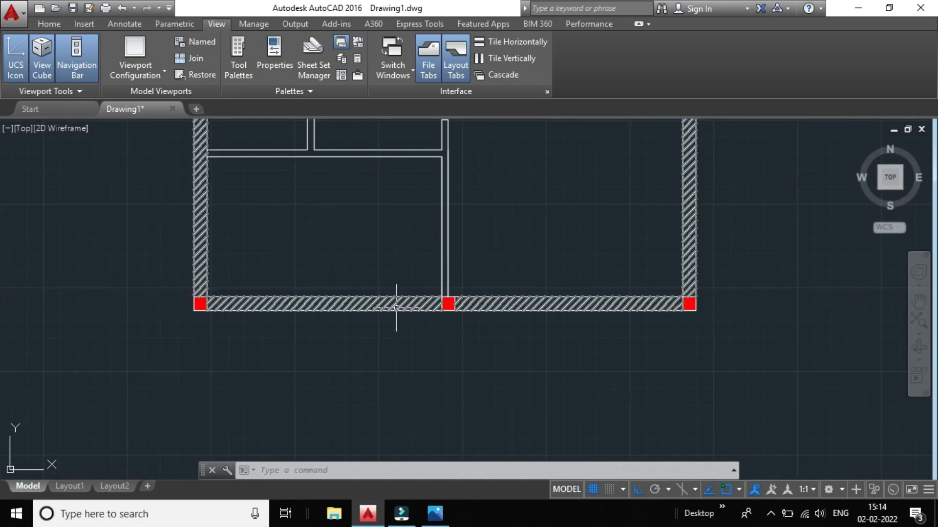
scroll(401, 309, up, 2)
scroll(435, 288, down, 2)
scroll(459, 298, down, 2)
scroll(457, 296, up, 2)
- Switch to the reference floor plan image in Photos and examine the staircase and its surroundings below the kitchen
mouse_move(441, 511)
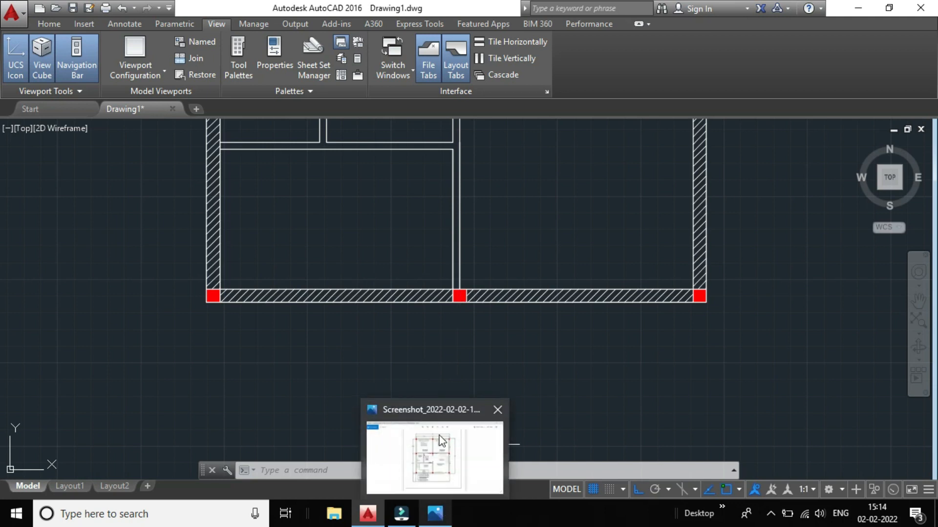
click(435, 421)
scroll(254, 410, up, 1)
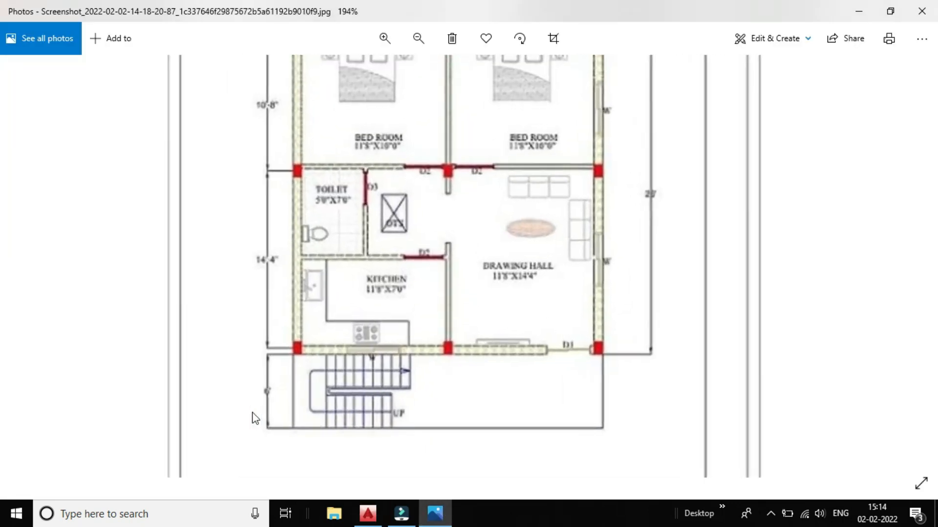
scroll(233, 375, up, 2)
scroll(234, 375, down, 3)
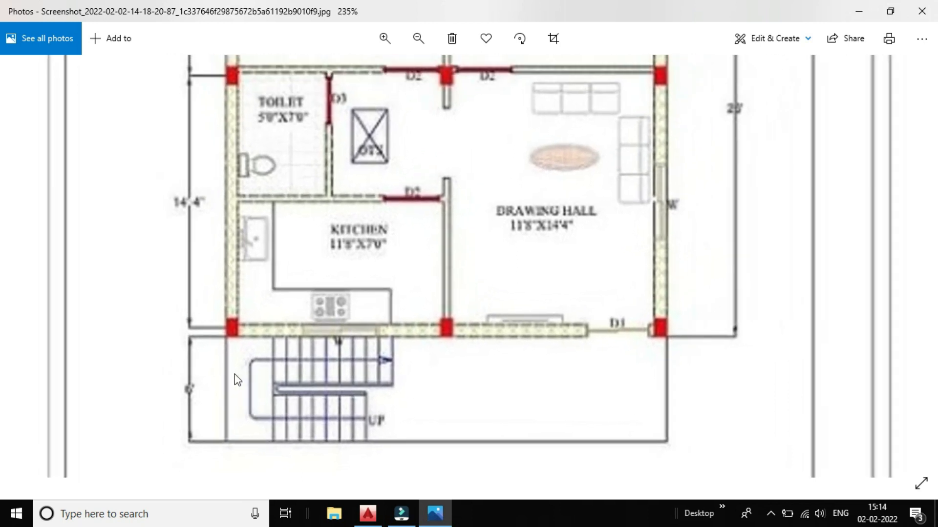
scroll(335, 398, up, 1)
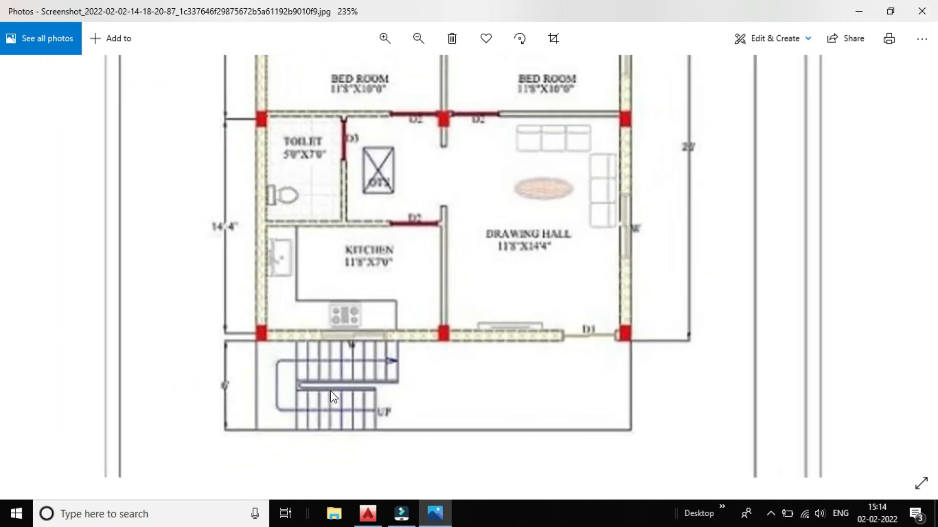
scroll(399, 381, up, 1)
scroll(401, 375, up, 2)
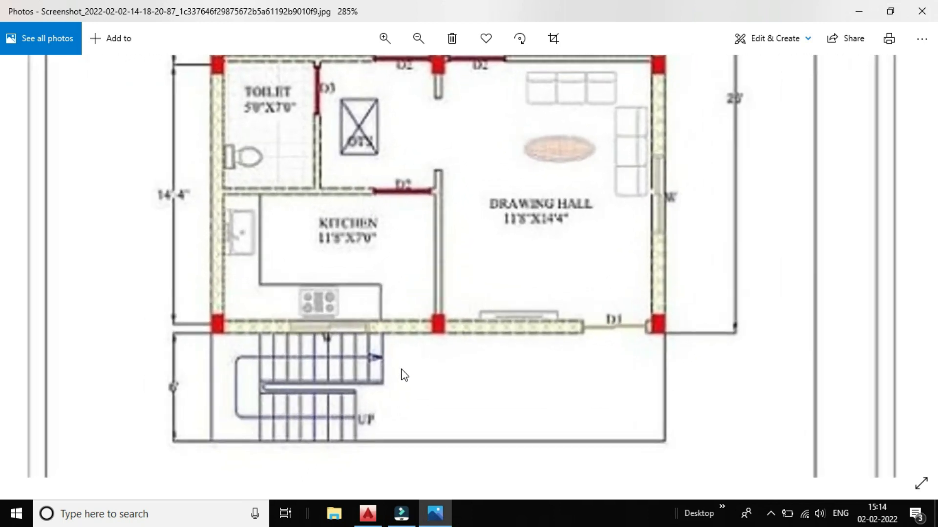
scroll(402, 375, down, 1)
mouse_move(370, 516)
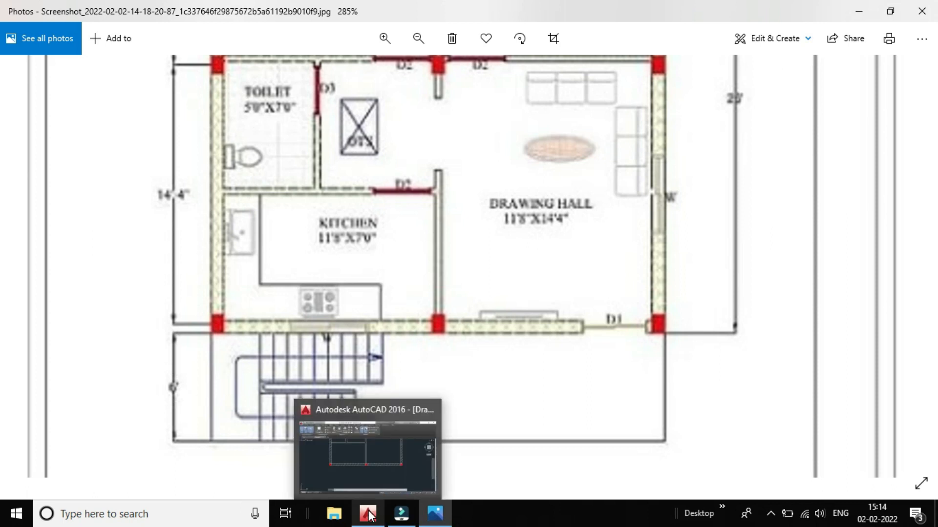
- Return to AutoCAD and draw a 10' by 6' rectangle below the bottom wall, starting at the lower-left column's outer corner
click(374, 457)
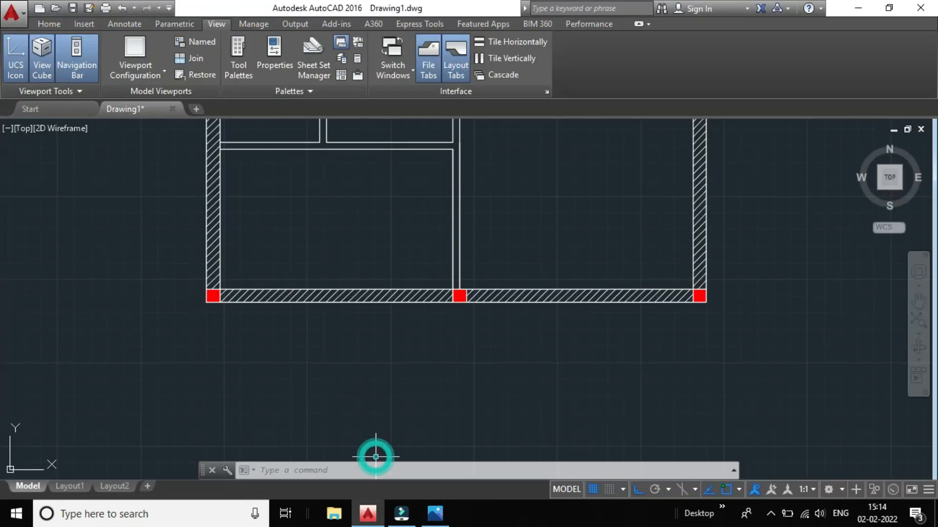
scroll(295, 223, down, 2)
scroll(337, 215, up, 2)
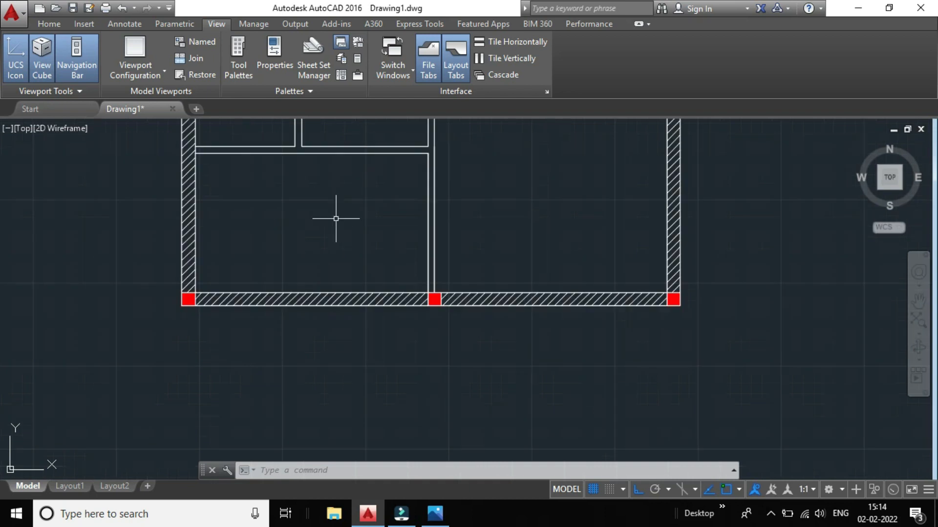
click(51, 22)
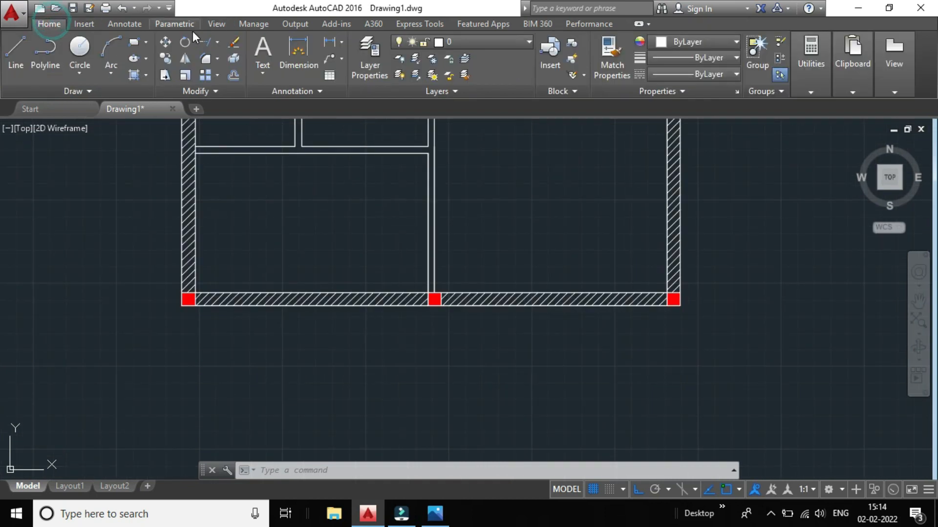
click(133, 44)
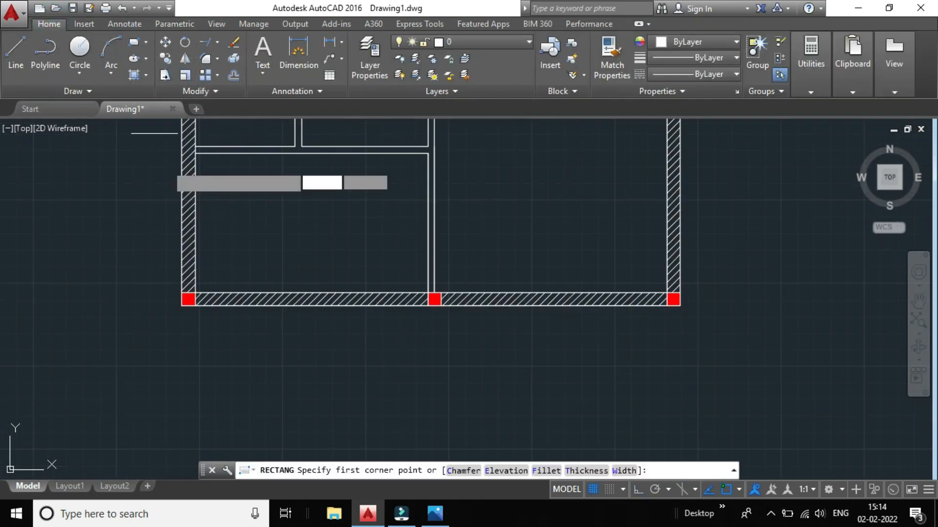
click(181, 306)
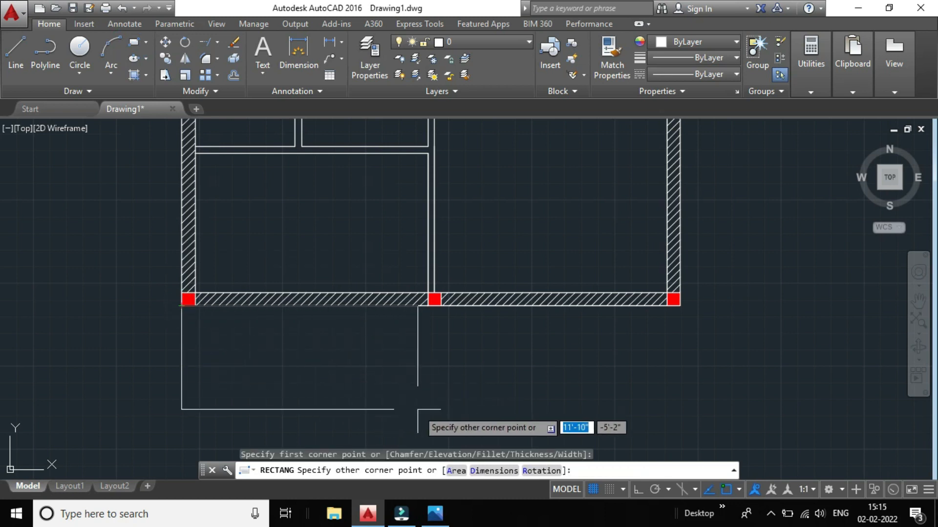
text(d)
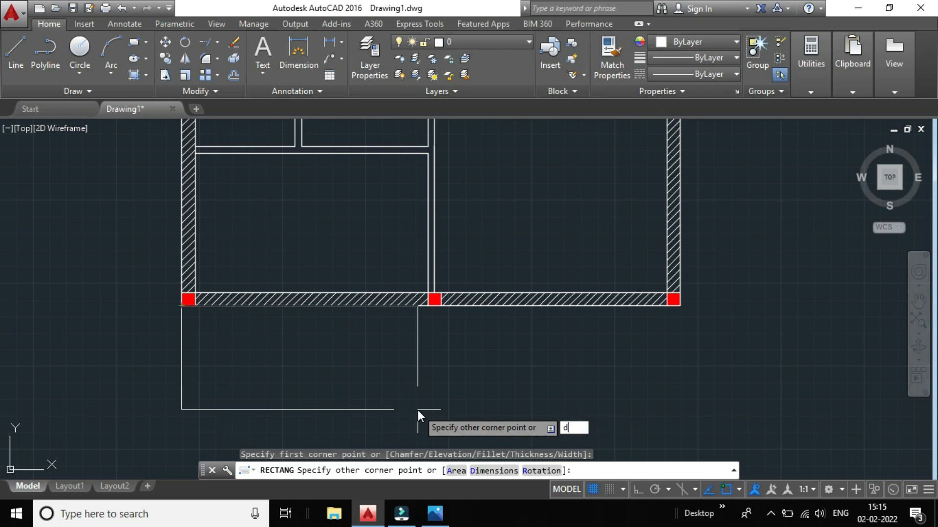
key(Return)
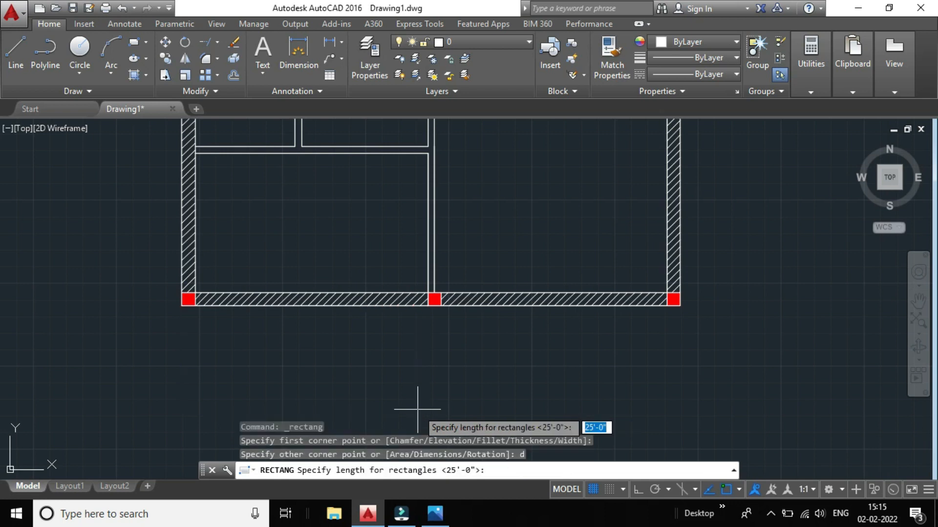
text(10)
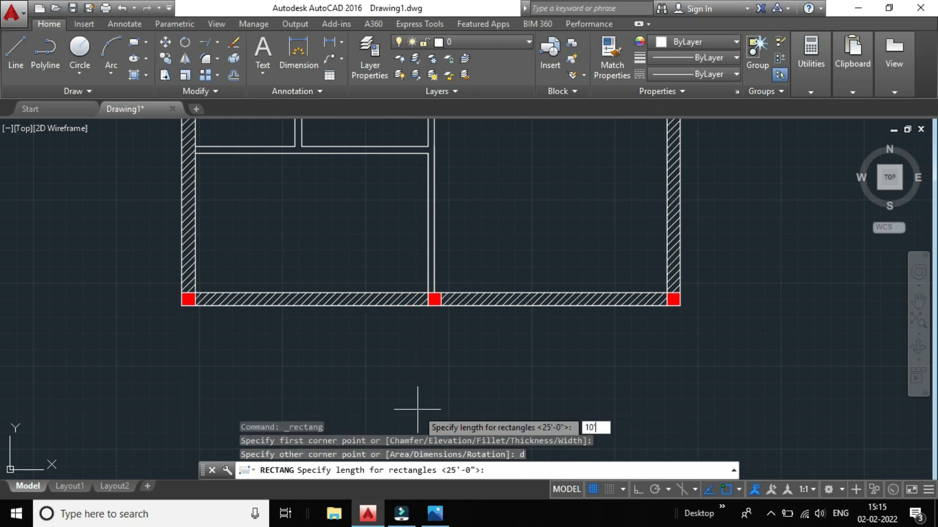
key(Return)
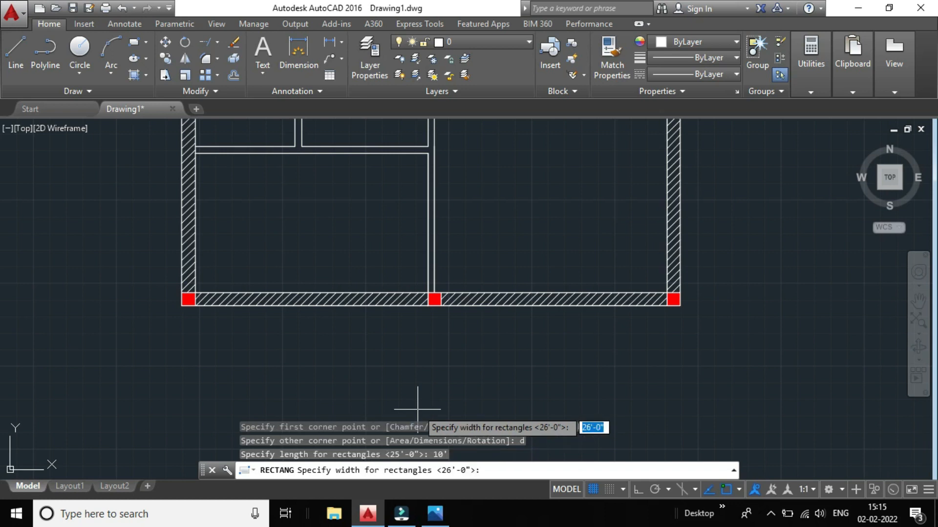
text(6)
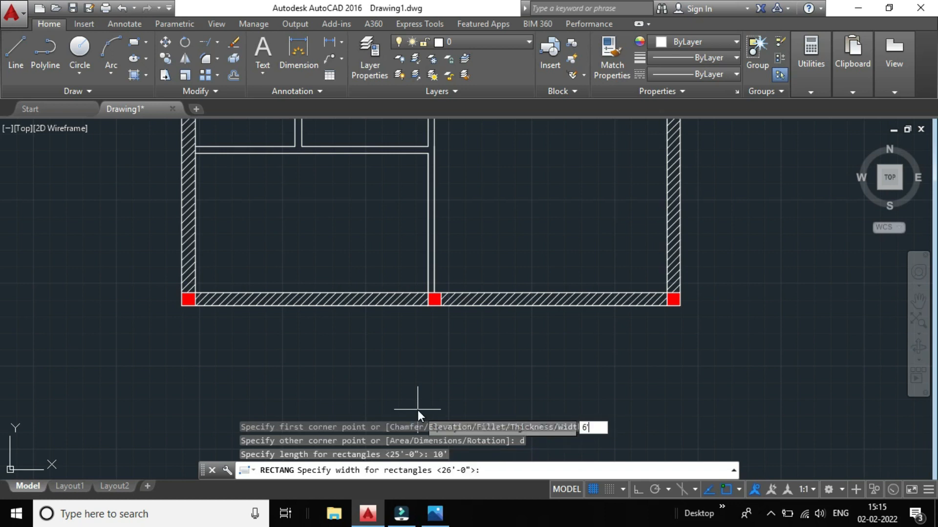
key(Return)
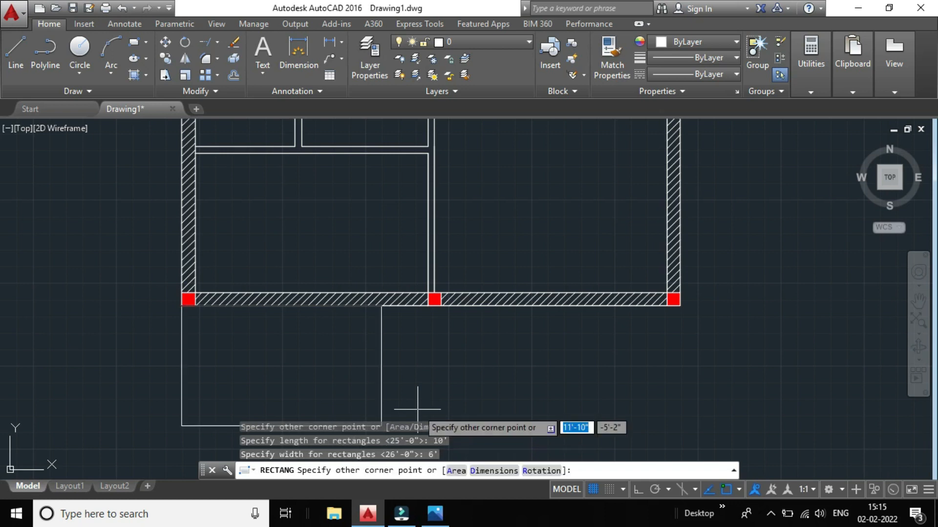
click(425, 365)
scroll(393, 368, down, 2)
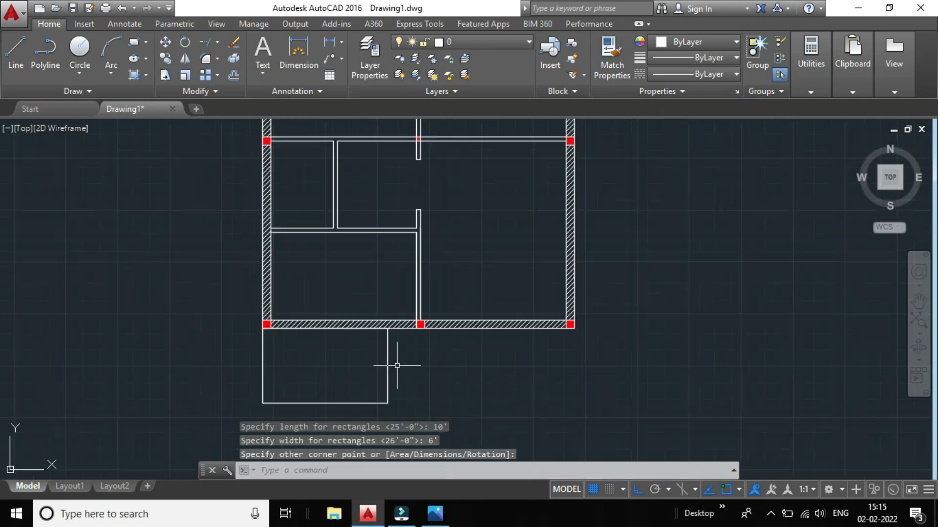
scroll(356, 382, down, 4)
scroll(314, 387, up, 3)
scroll(335, 372, up, 3)
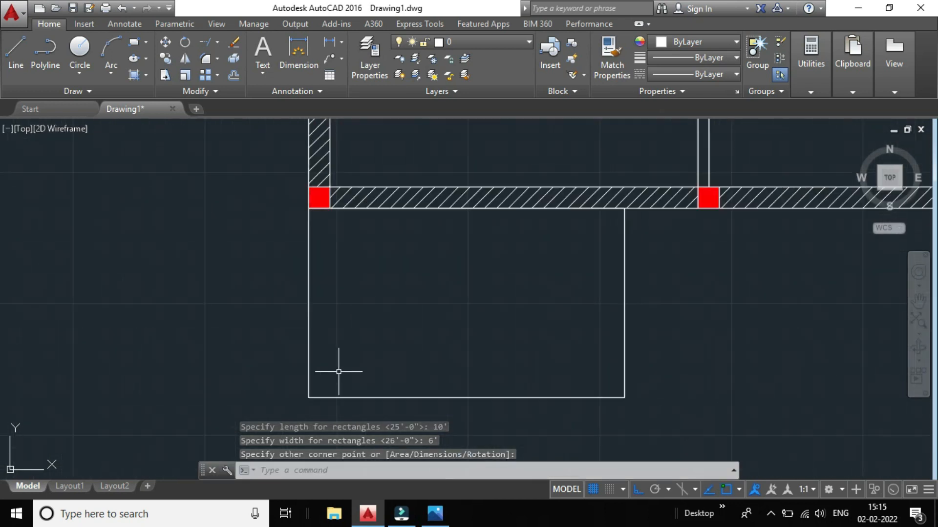
scroll(570, 348, down, 1)
scroll(596, 350, up, 4)
scroll(596, 349, down, 2)
scroll(597, 350, up, 2)
scroll(616, 313, down, 2)
scroll(618, 311, up, 2)
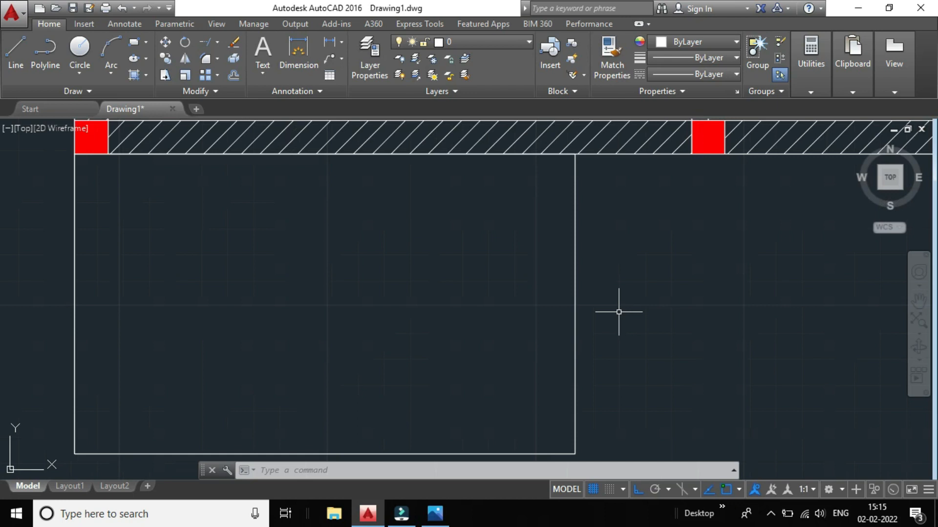
scroll(618, 312, down, 2)
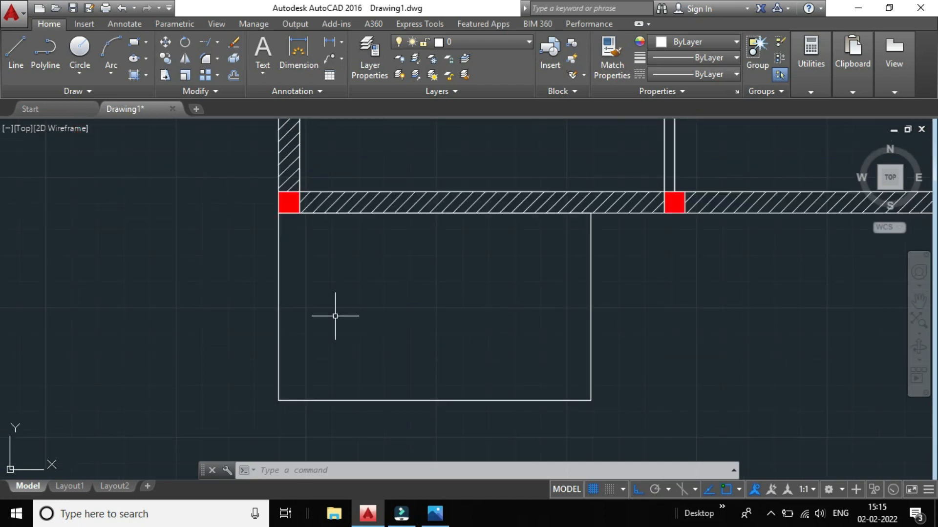
- Explode the rectangle below the bottom wall into separate lines
click(279, 290)
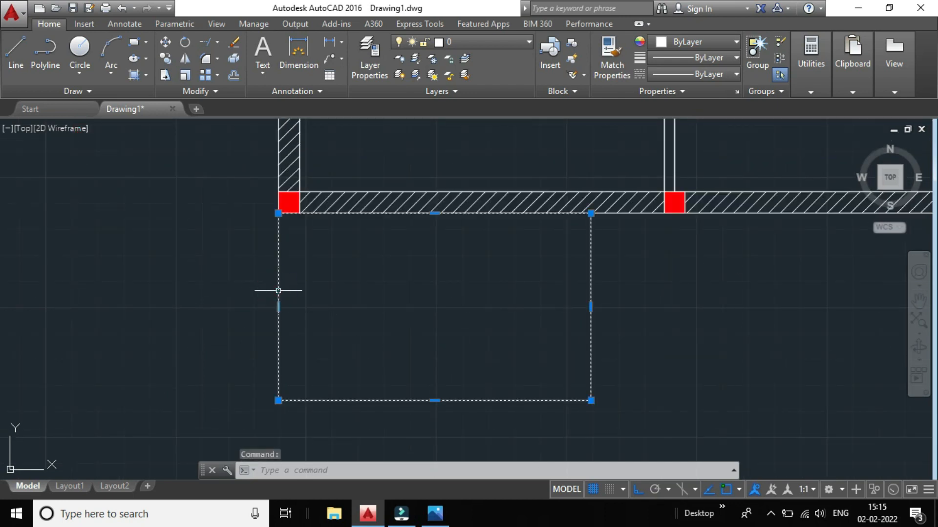
click(235, 57)
scroll(384, 297, up, 2)
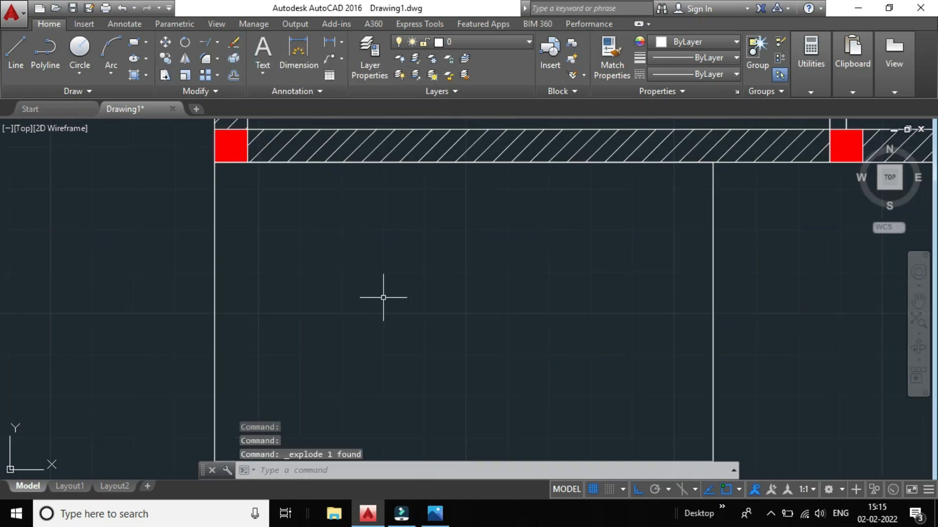
scroll(360, 299, down, 2)
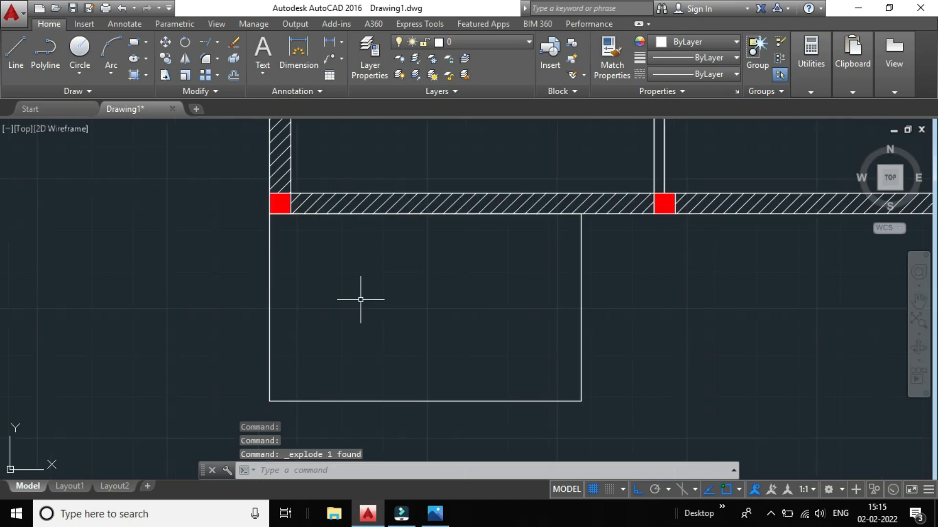
- Offset the left edge line of the exploded rectangle 2'6" inward to the right
click(269, 318)
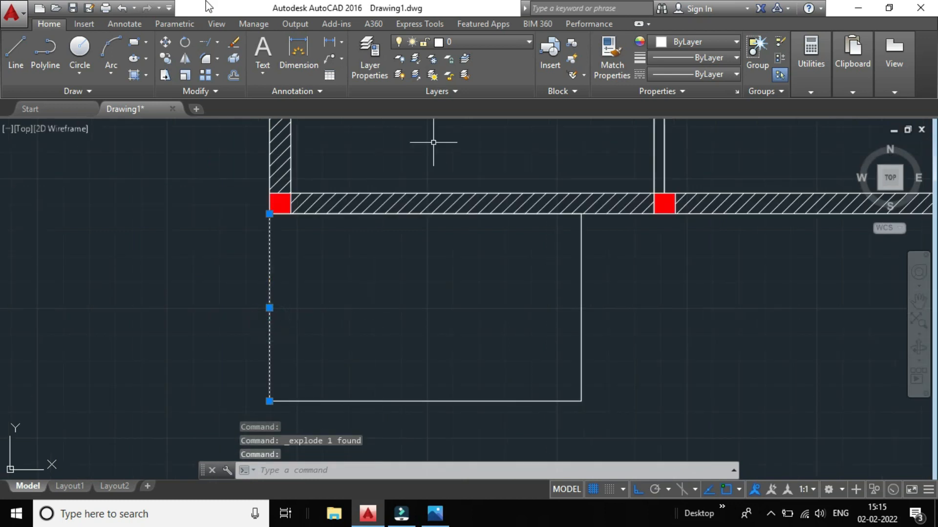
click(234, 76)
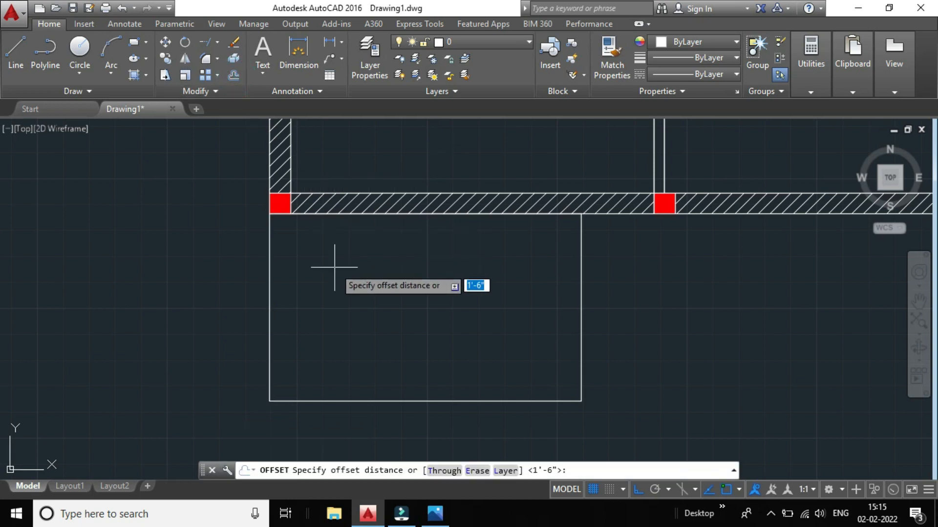
text(2'6")
key(Return)
click(347, 267)
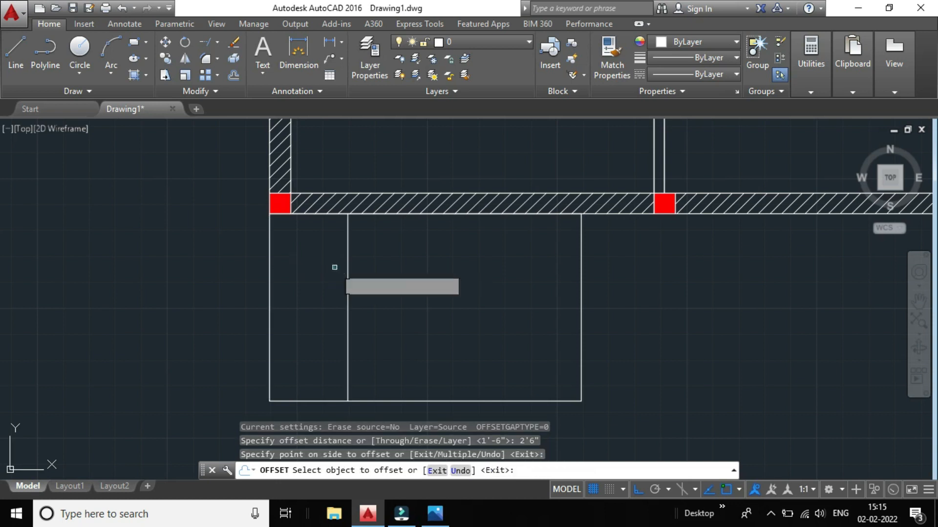
- Draw a horizontal line from the midpoint of the inner vertical line past the rectangle's right edge
scroll(390, 309, up, 2)
scroll(413, 323, down, 2)
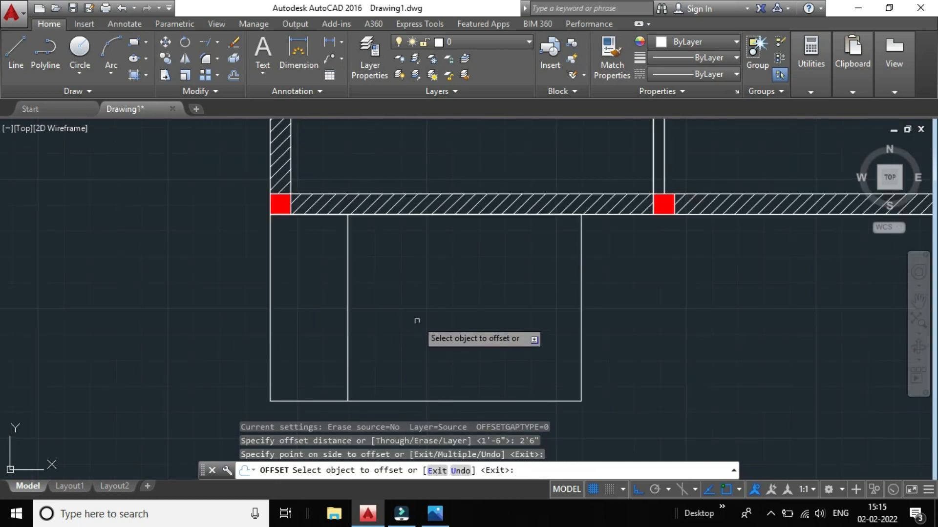
key(Escape)
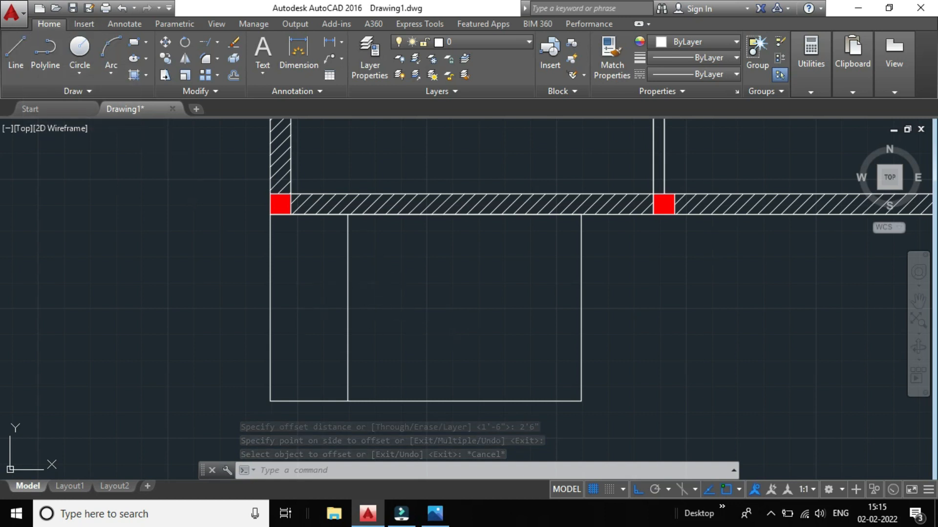
click(19, 40)
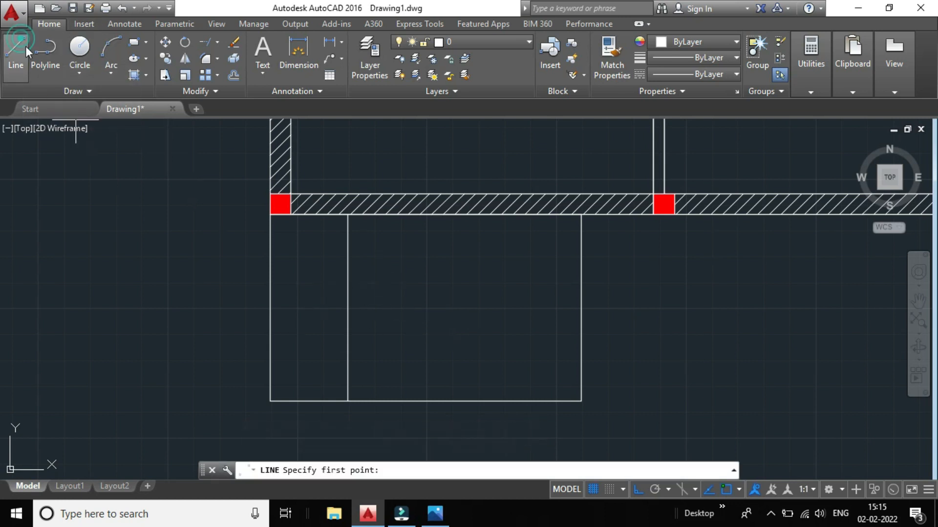
click(347, 308)
click(581, 309)
key(Escape)
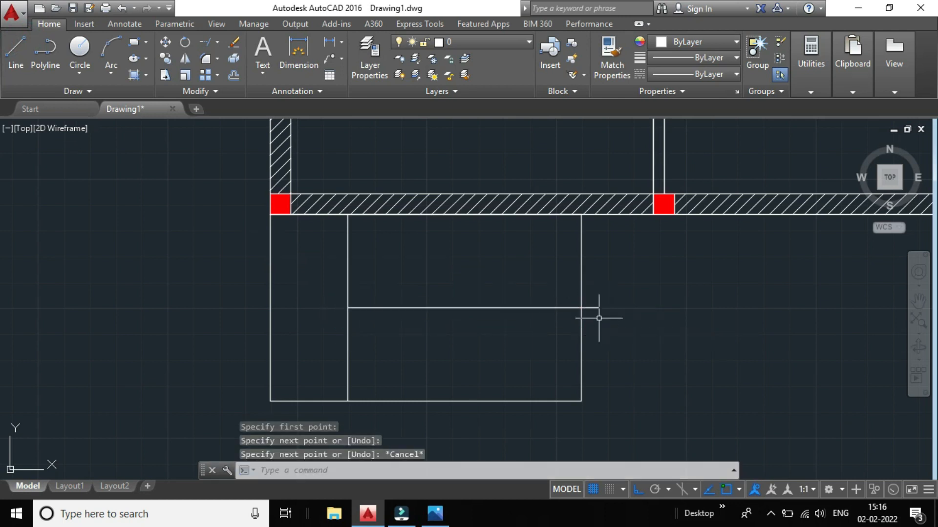
- Erase the horizontal line that overshoots the rectangle's right edge
scroll(624, 391, up, 4)
scroll(611, 379, down, 4)
scroll(610, 325, up, 4)
scroll(555, 284, down, 2)
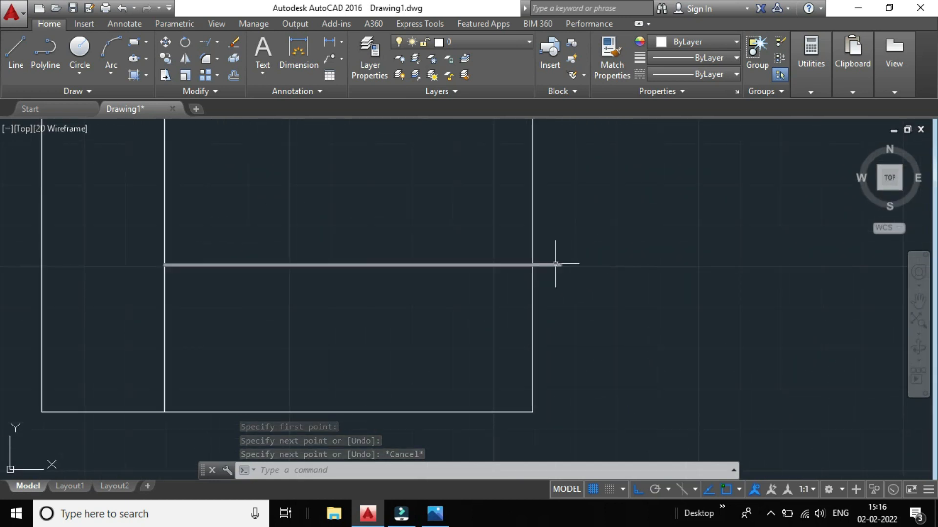
scroll(578, 259, down, 2)
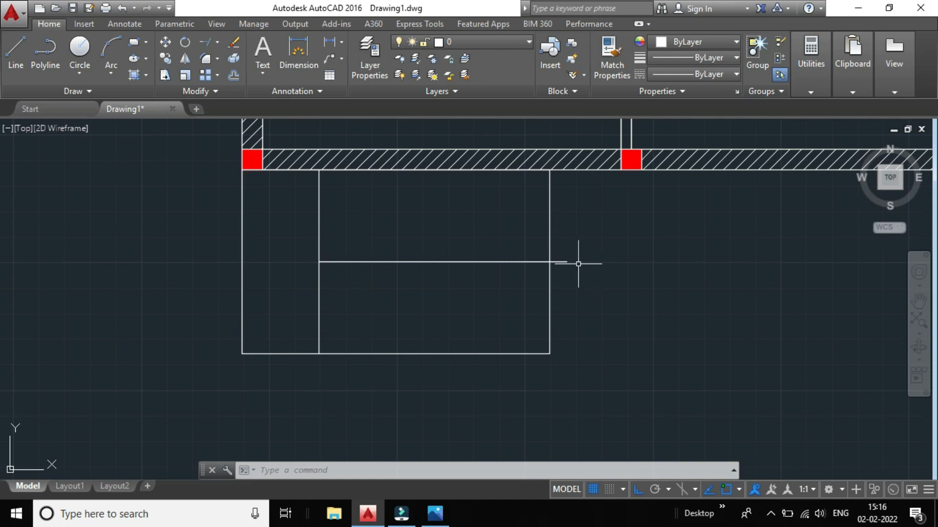
click(379, 264)
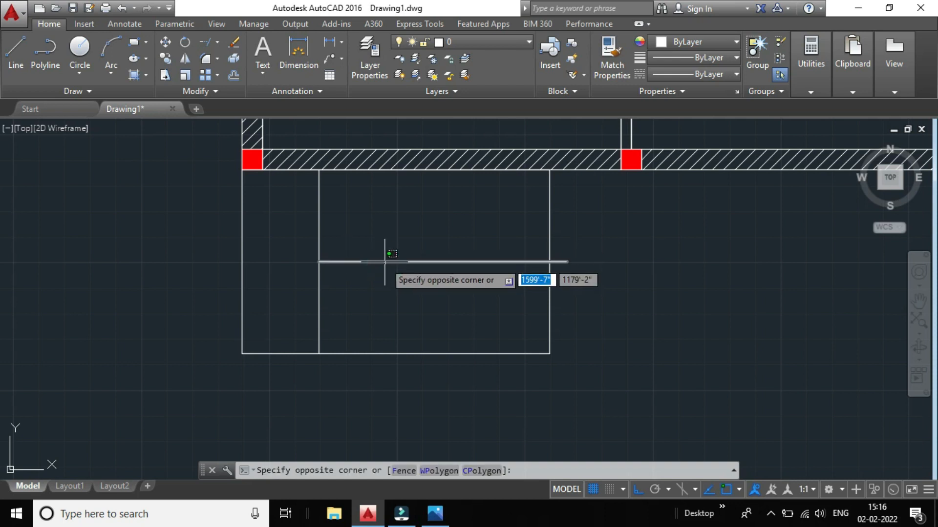
click(385, 262)
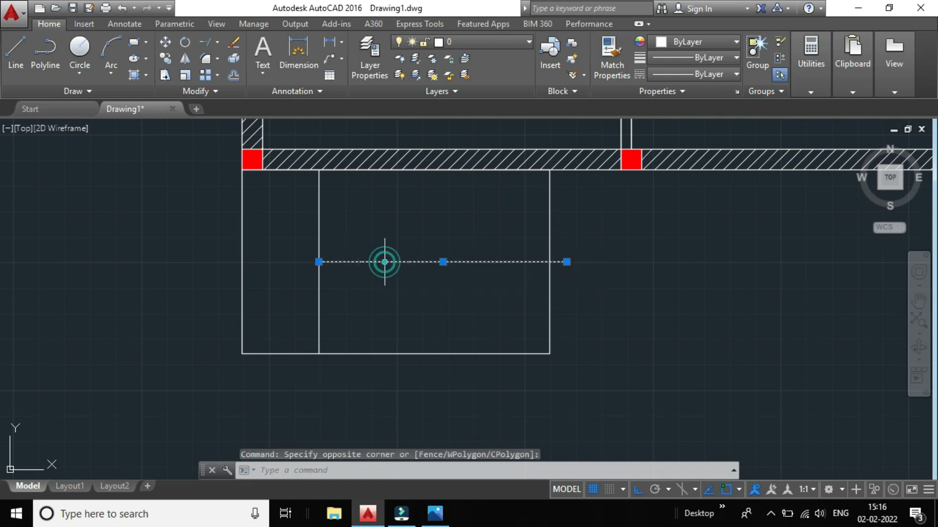
click(228, 45)
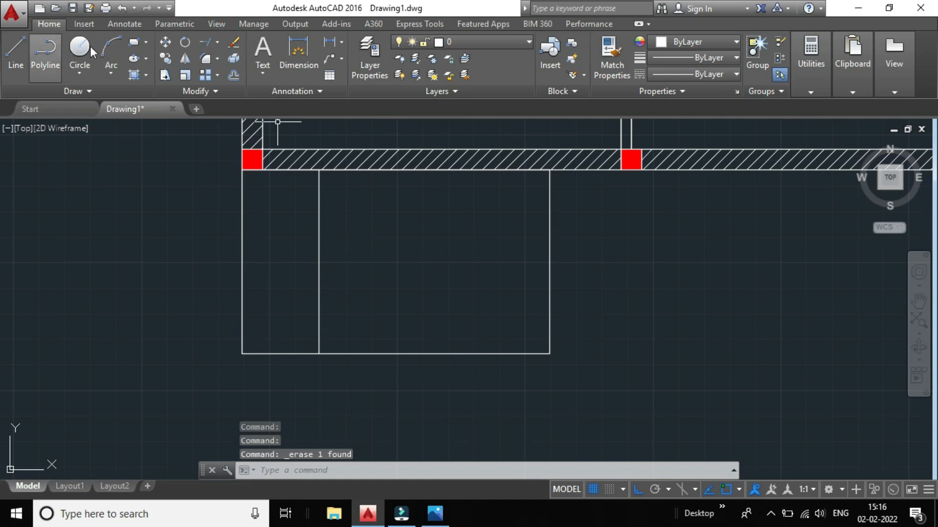
- Draw a horizontal line from the midpoint of the inner vertical line to the midpoint of the rectangle's right edge
click(23, 56)
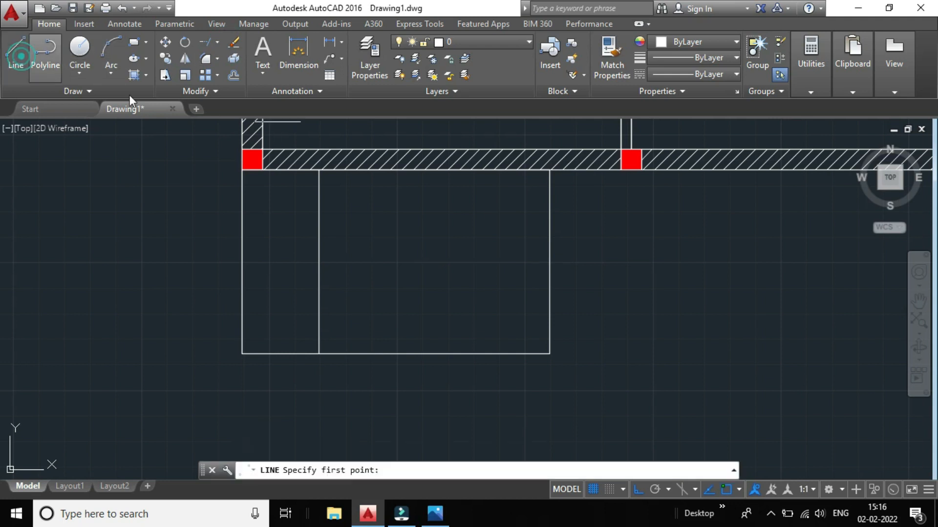
click(318, 263)
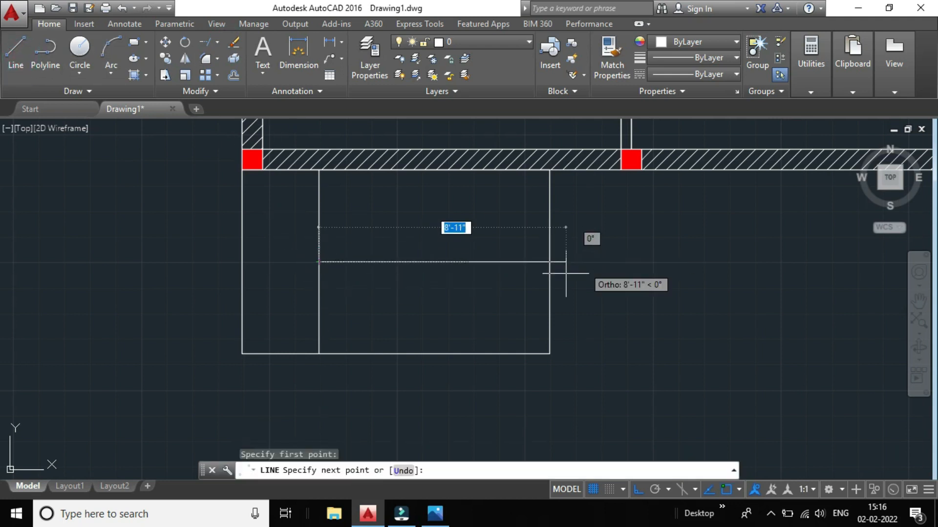
click(549, 262)
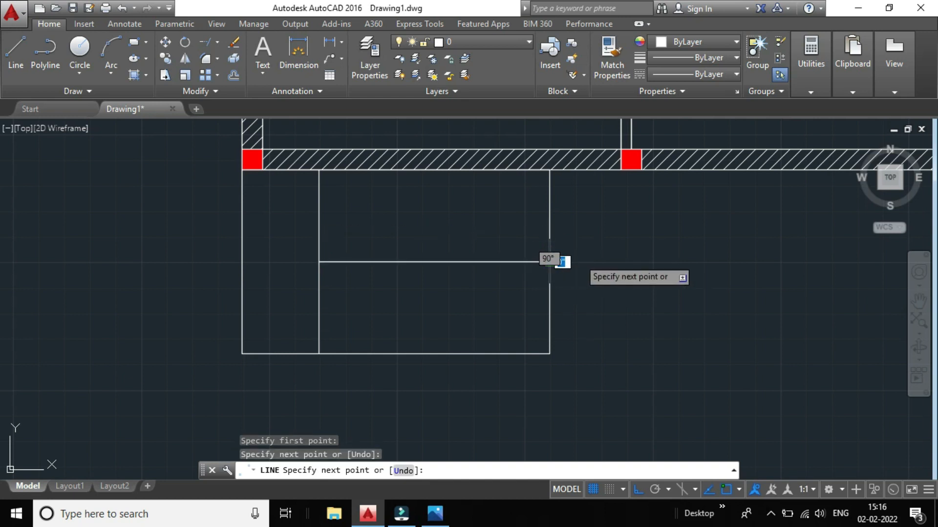
key(Escape)
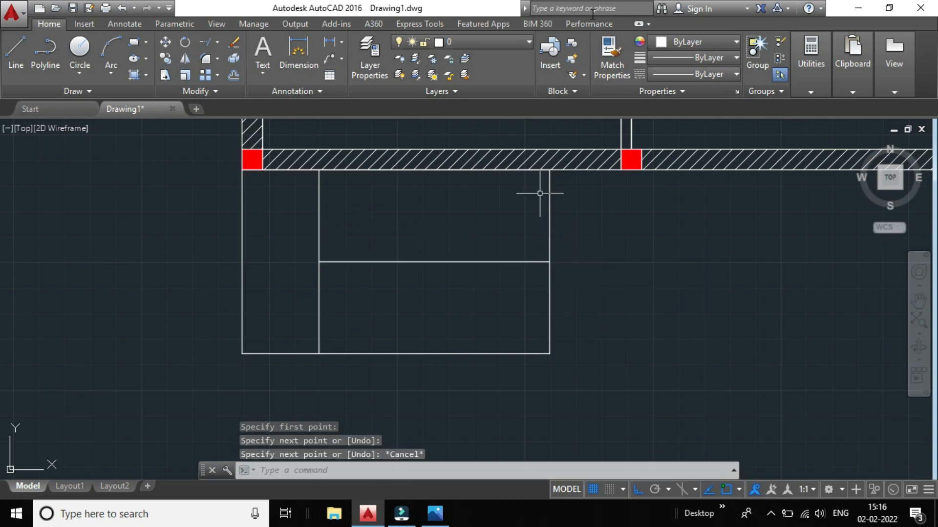
- Examine the divider between the two stair flights in the reference plan in Photos and return to AutoCAD
scroll(488, 300, down, 1)
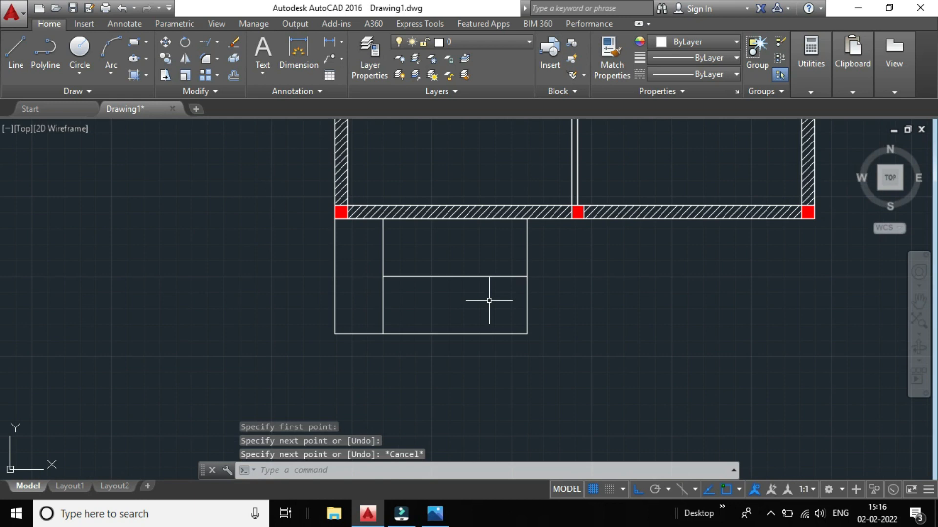
scroll(494, 295, up, 1)
scroll(530, 262, up, 1)
scroll(516, 273, down, 1)
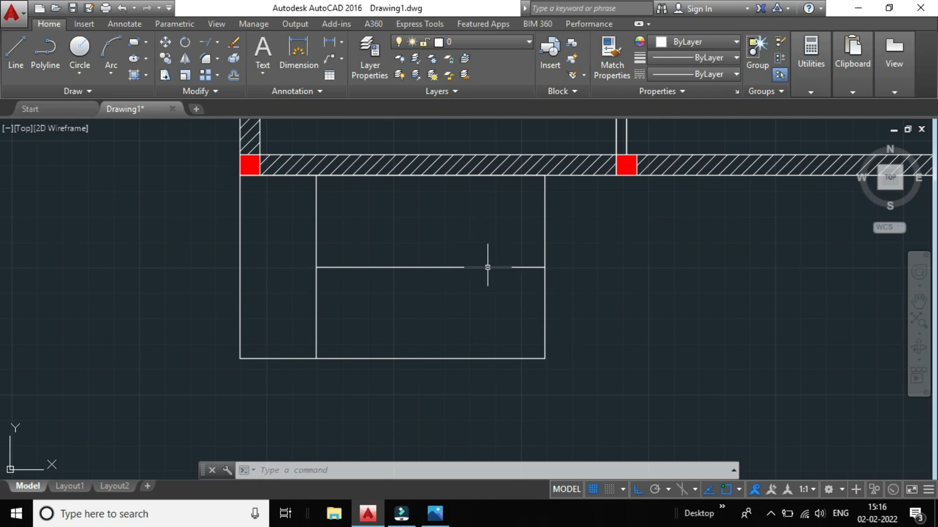
scroll(487, 266, up, 2)
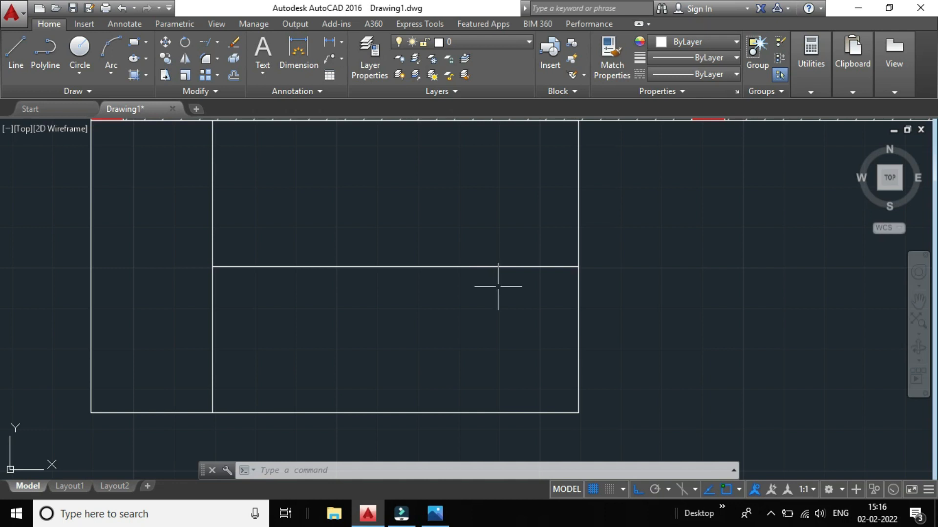
click(427, 481)
scroll(371, 387, up, 1)
scroll(273, 390, up, 2)
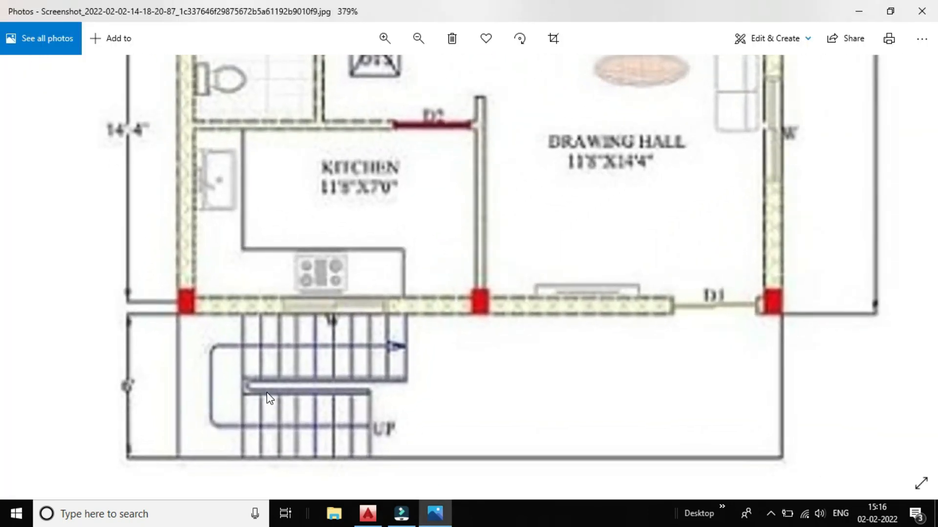
scroll(303, 362, down, 1)
scroll(299, 406, up, 2)
scroll(299, 406, up, 2)
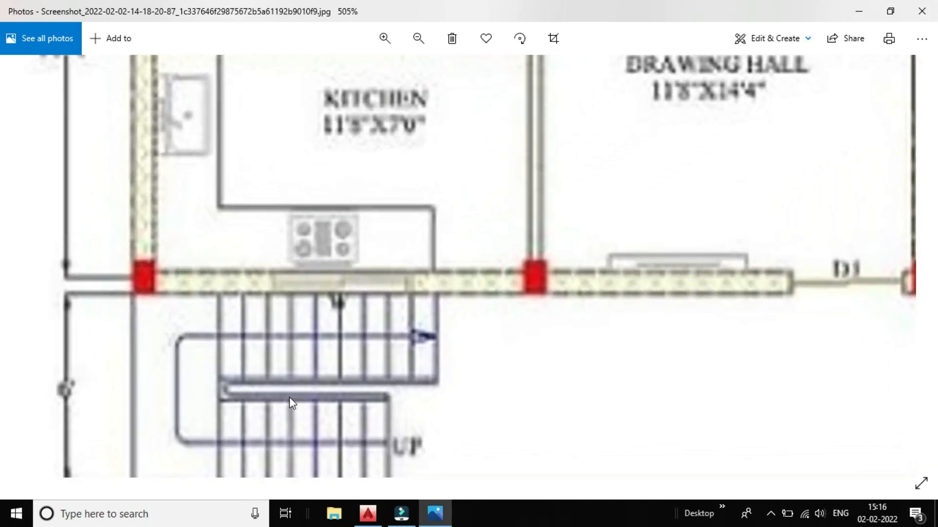
scroll(288, 386, up, 1)
scroll(288, 386, up, 1)
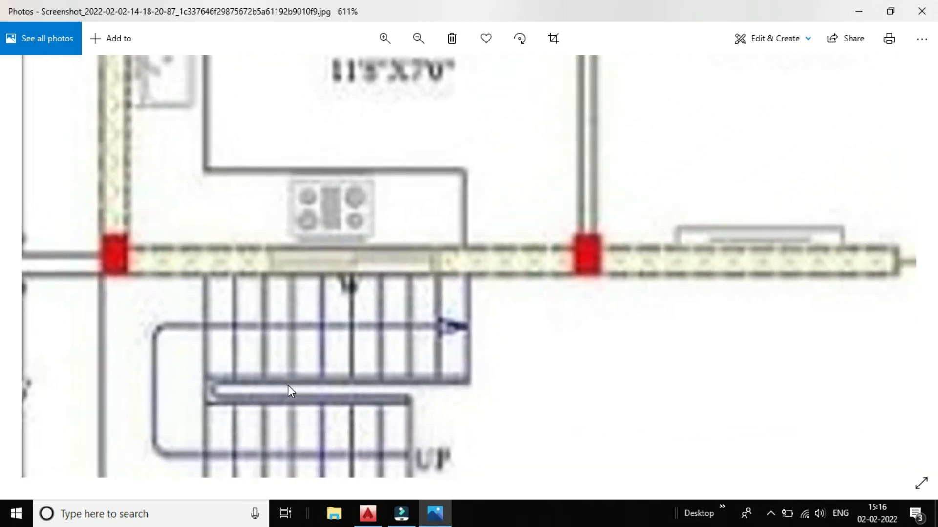
scroll(288, 385, down, 2)
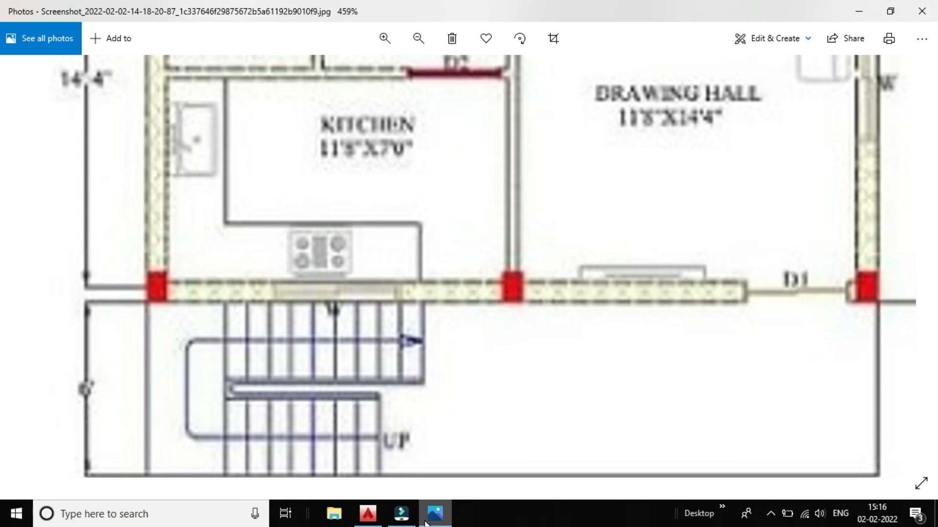
mouse_move(435, 513)
scroll(333, 394, up, 2)
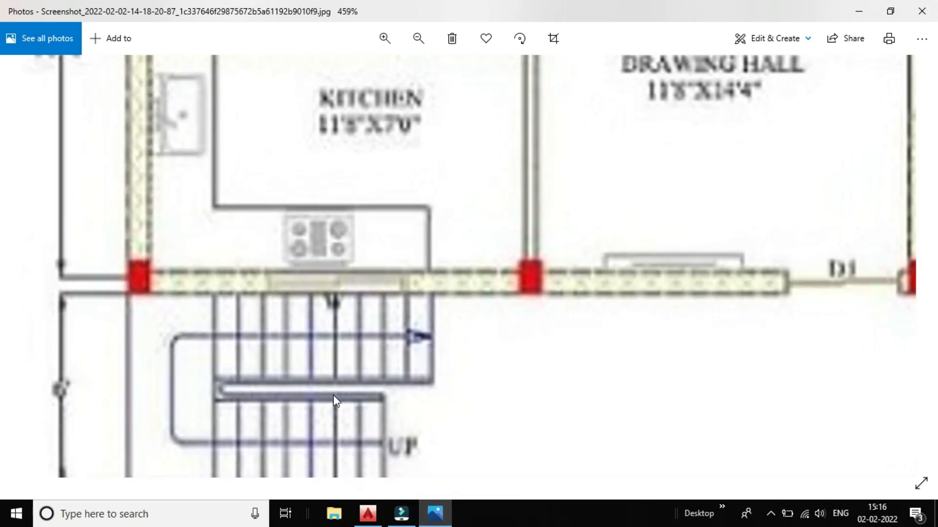
scroll(333, 394, down, 2)
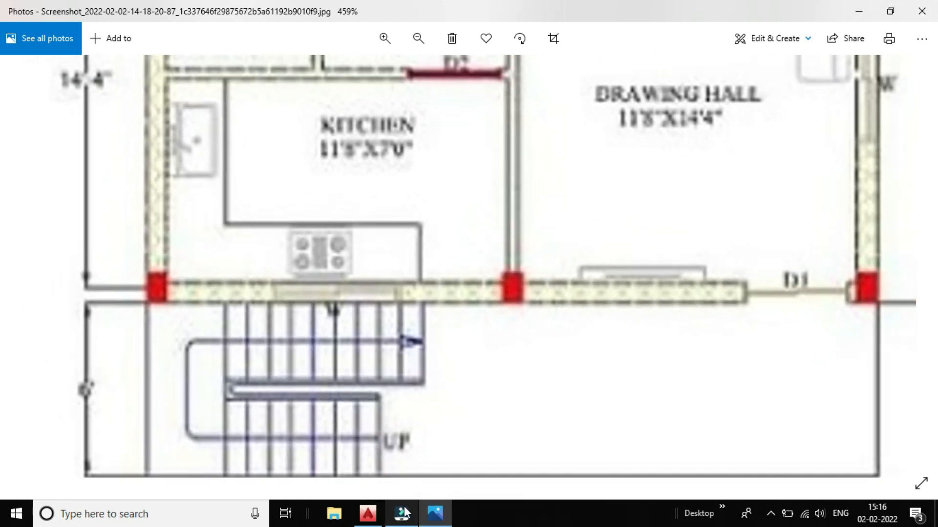
mouse_move(376, 510)
click(377, 452)
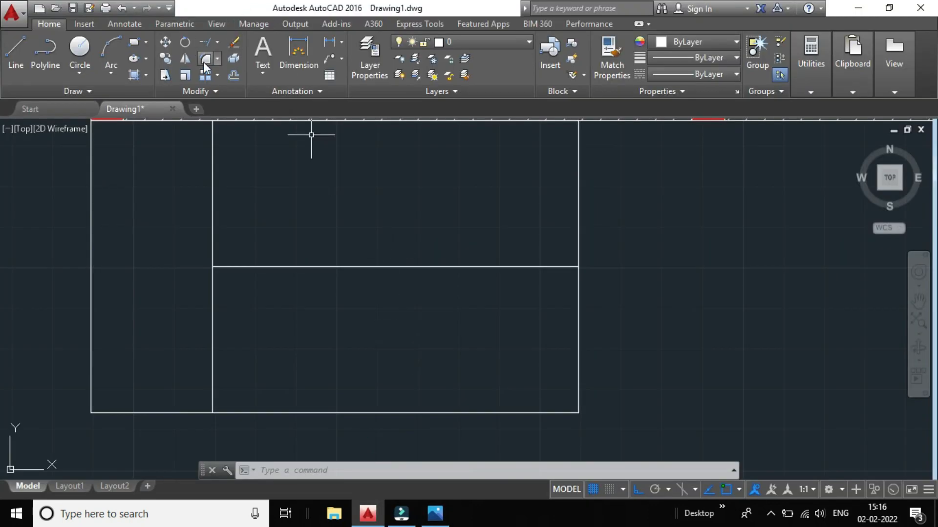
click(233, 75)
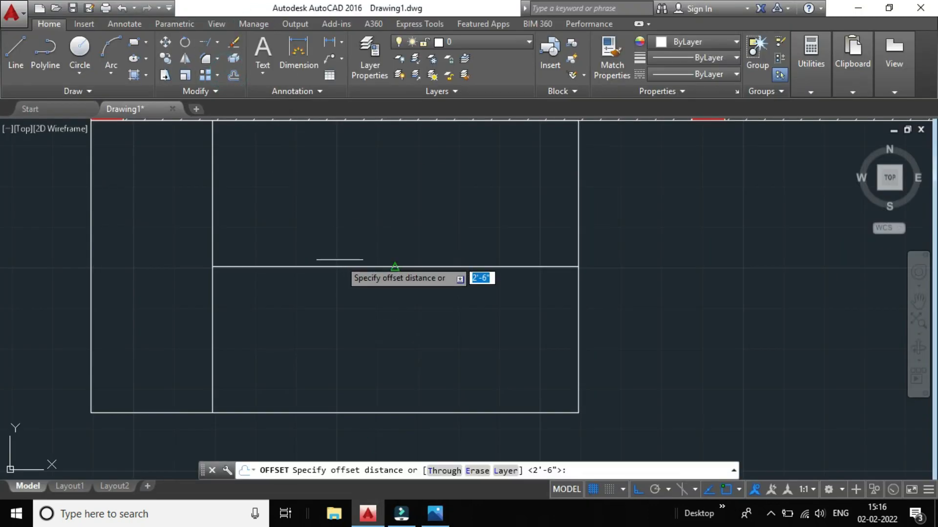
text(6")
key(Return)
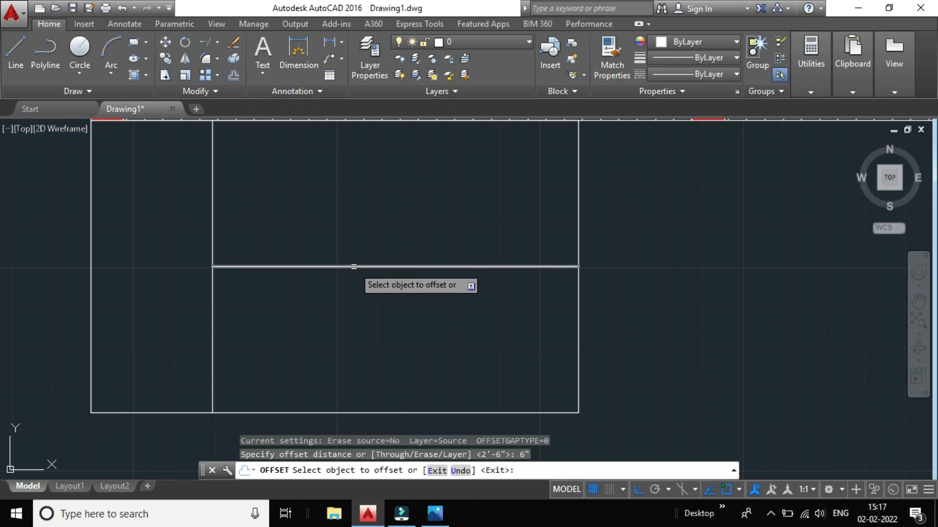
click(353, 266)
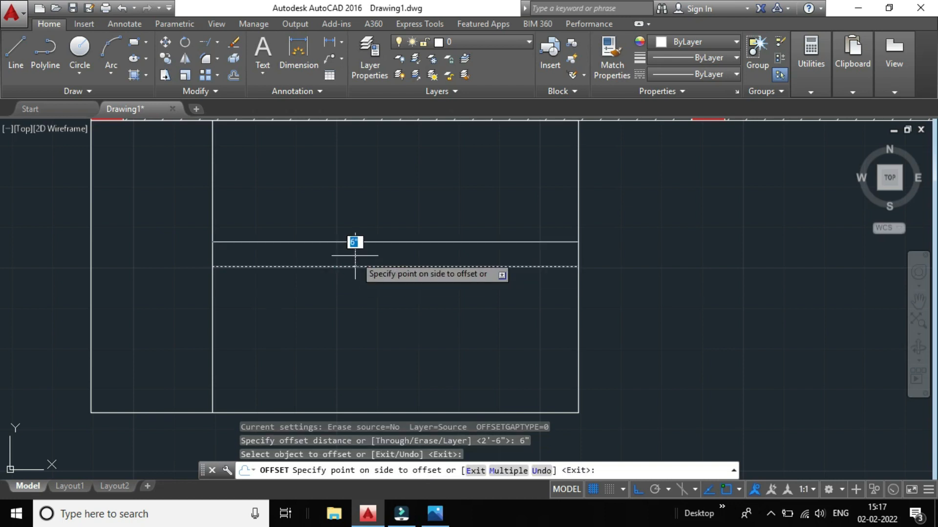
key(Escape)
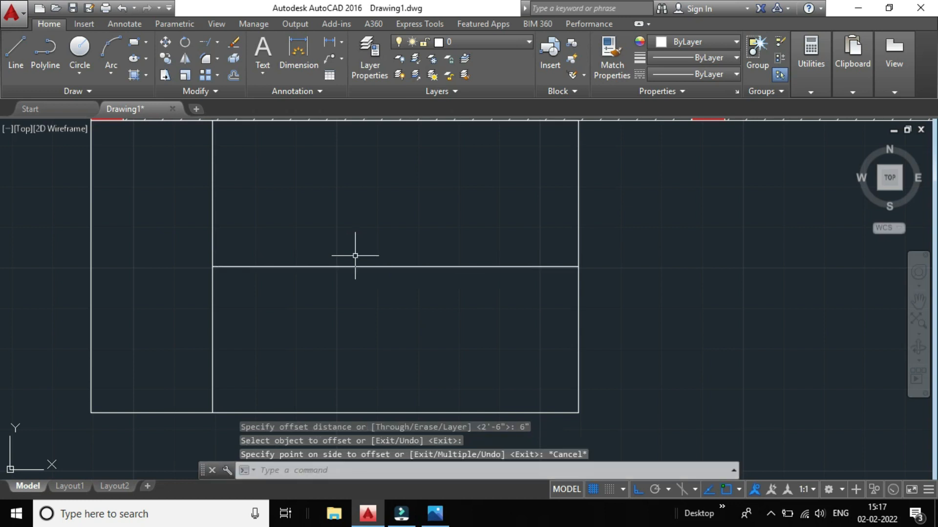
- Offset the horizontal middle line 2" to both sides, once above and once below
key(Return)
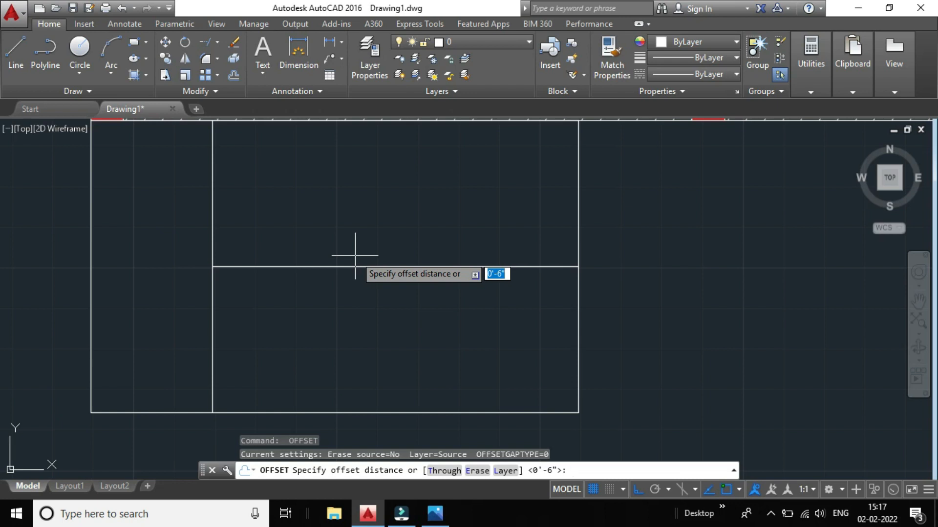
text(2)
key(Return)
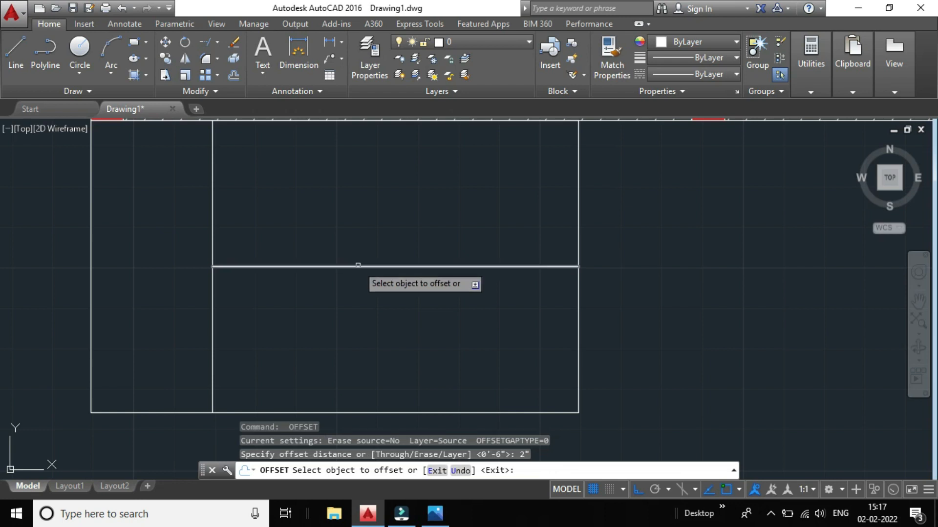
click(356, 266)
click(358, 262)
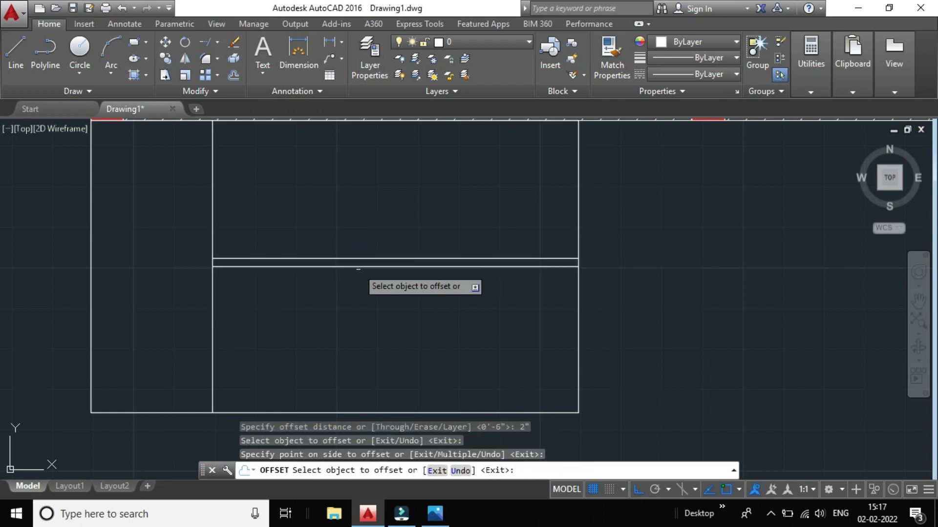
click(358, 267)
click(358, 286)
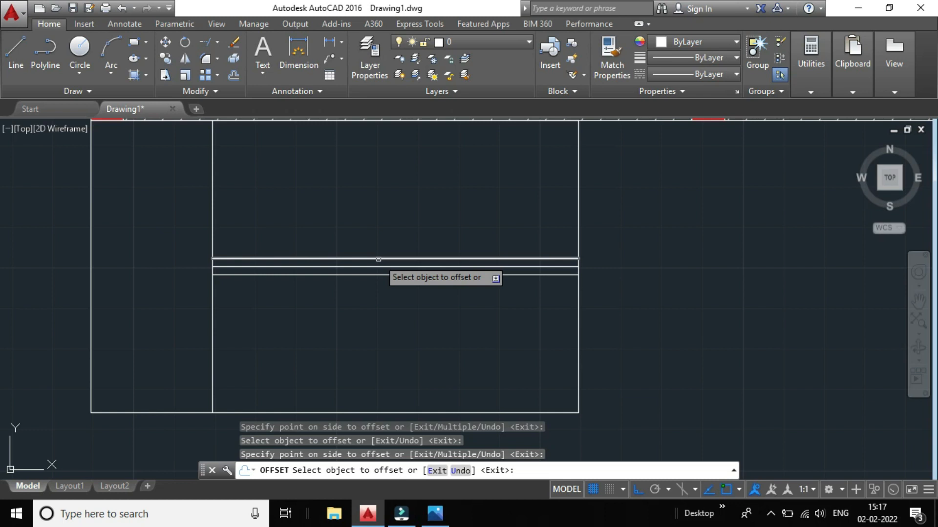
key(Escape)
- Offset the upper divider line 3" upward and the lower divider line 3" downward
key(Return)
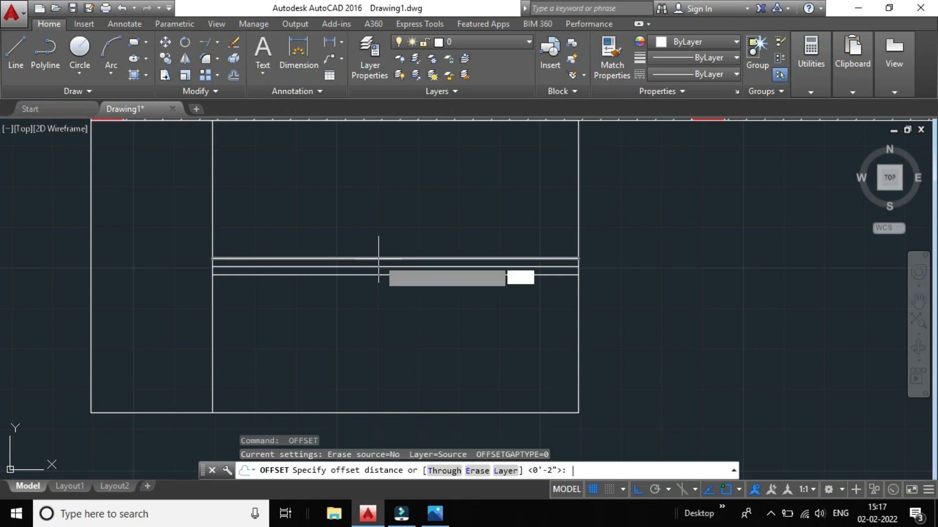
text(3)
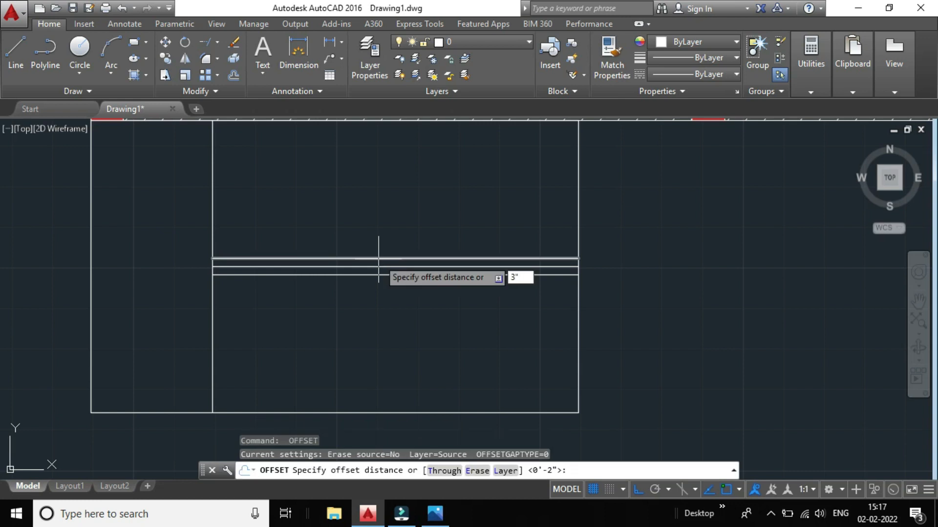
key(Return)
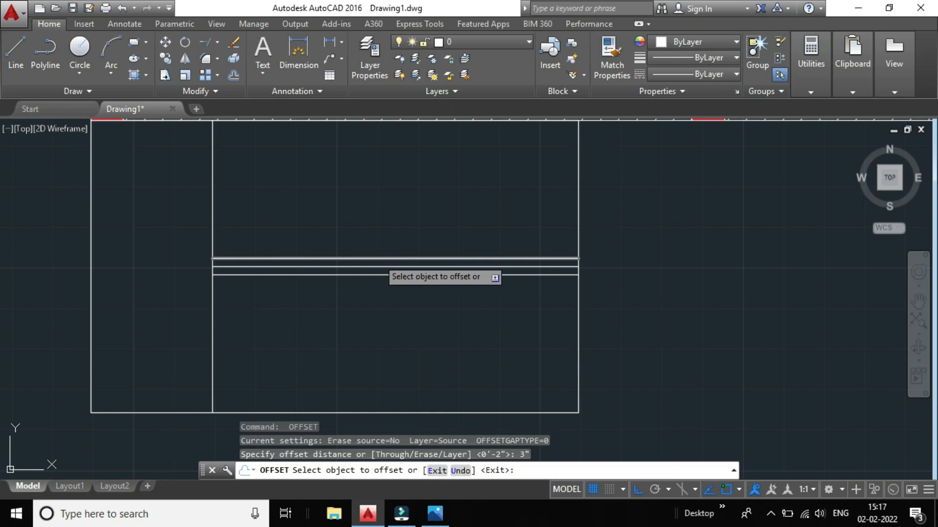
click(369, 259)
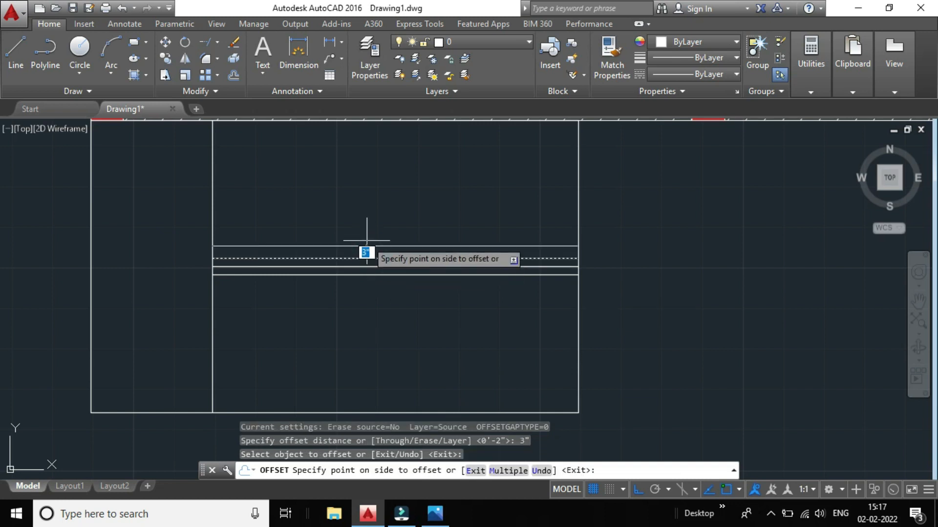
click(365, 243)
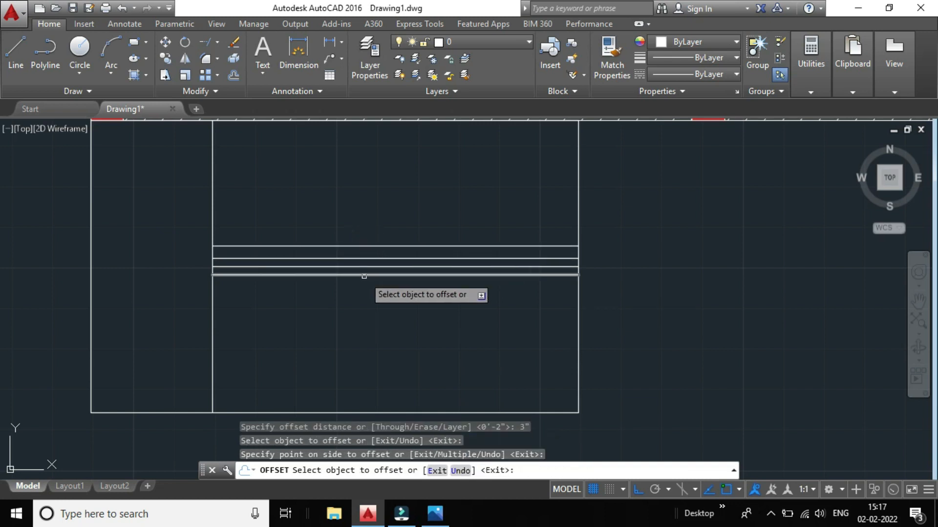
click(364, 276)
click(362, 293)
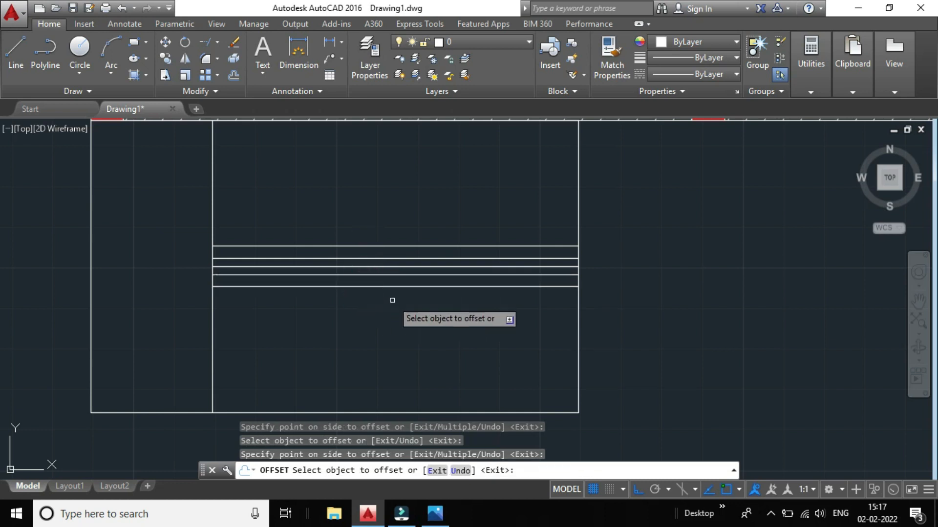
- Erase the original horizontal middle line between the divider's offset lines
scroll(284, 295, up, 2)
scroll(283, 295, down, 2)
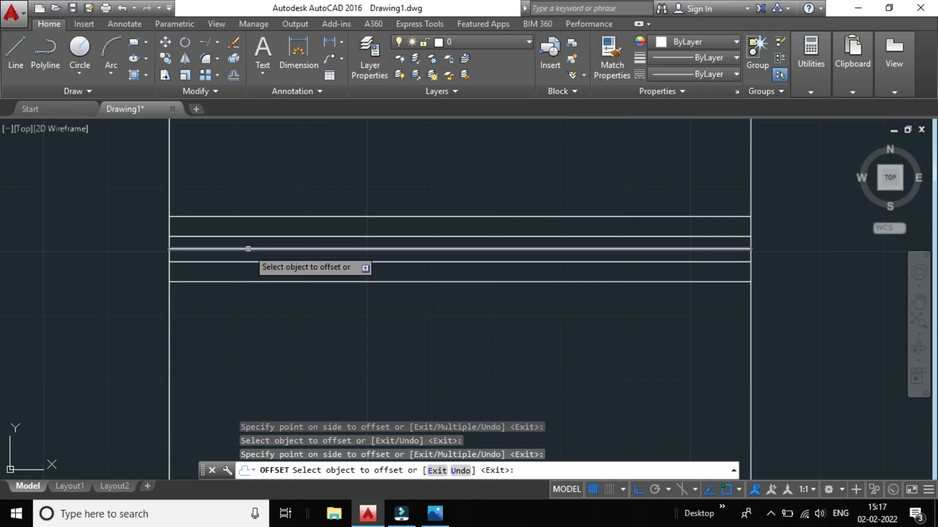
key(Escape)
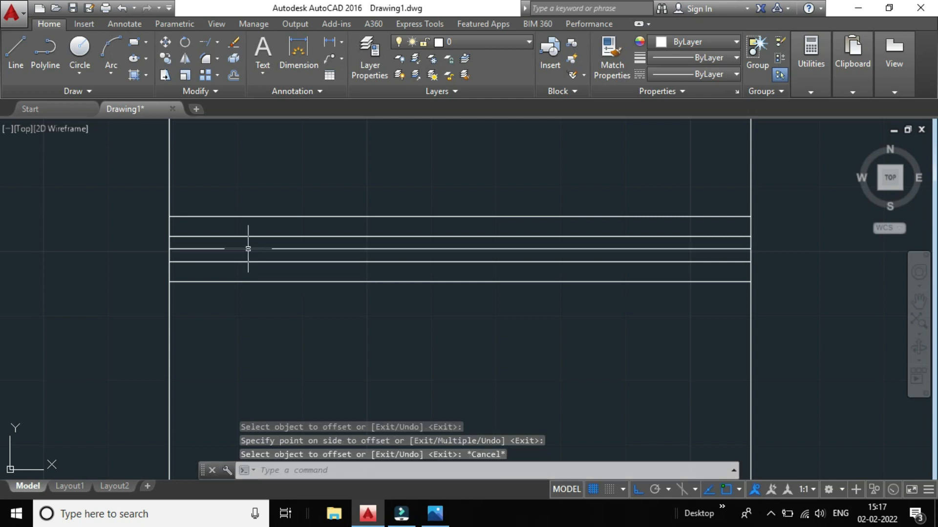
click(248, 250)
key(Delete)
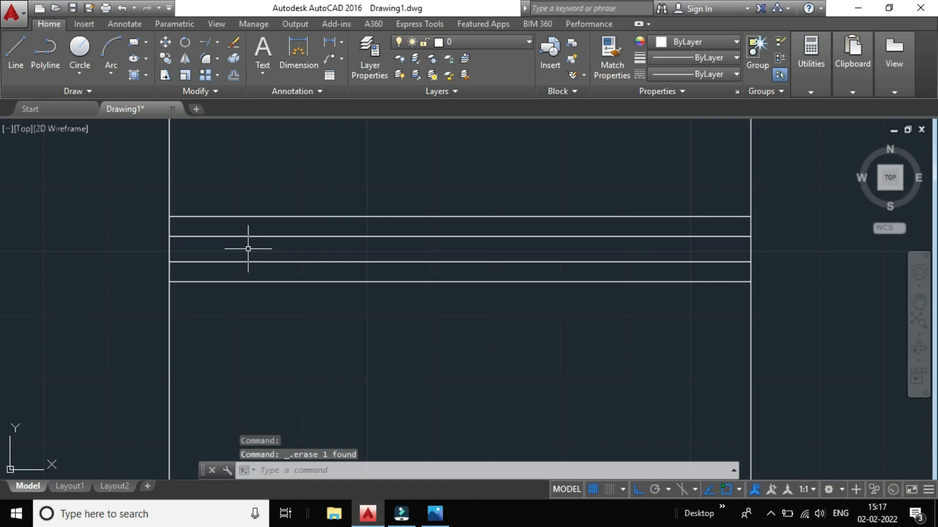
- Offset the inner vertical line at the divider's left end 3" to the right
scroll(275, 267, down, 2)
scroll(274, 264, down, 2)
scroll(274, 264, up, 4)
scroll(259, 262, up, 2)
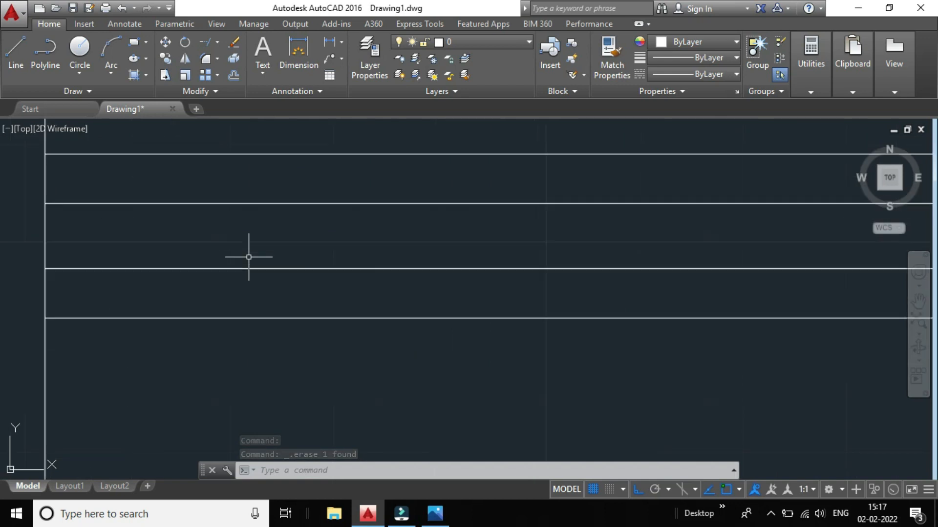
scroll(92, 247, down, 2)
scroll(103, 248, down, 4)
scroll(105, 248, up, 2)
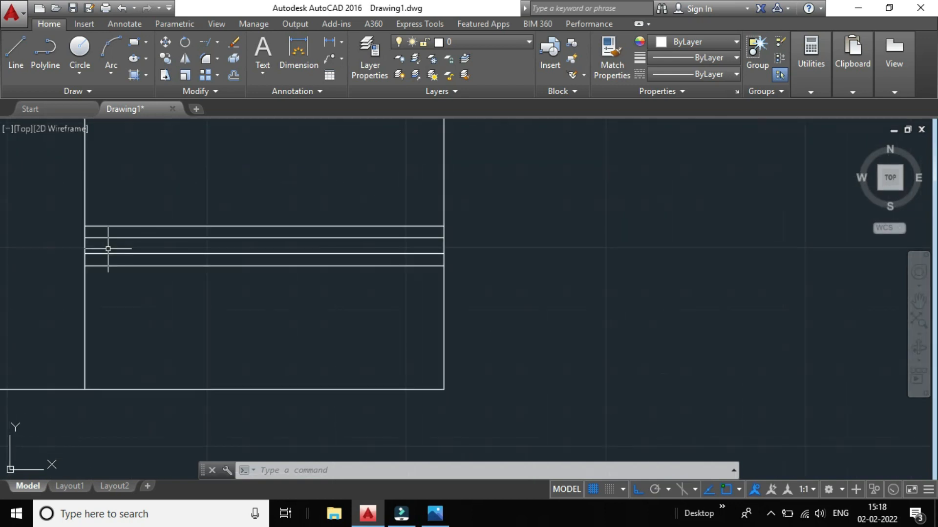
scroll(296, 274, down, 2)
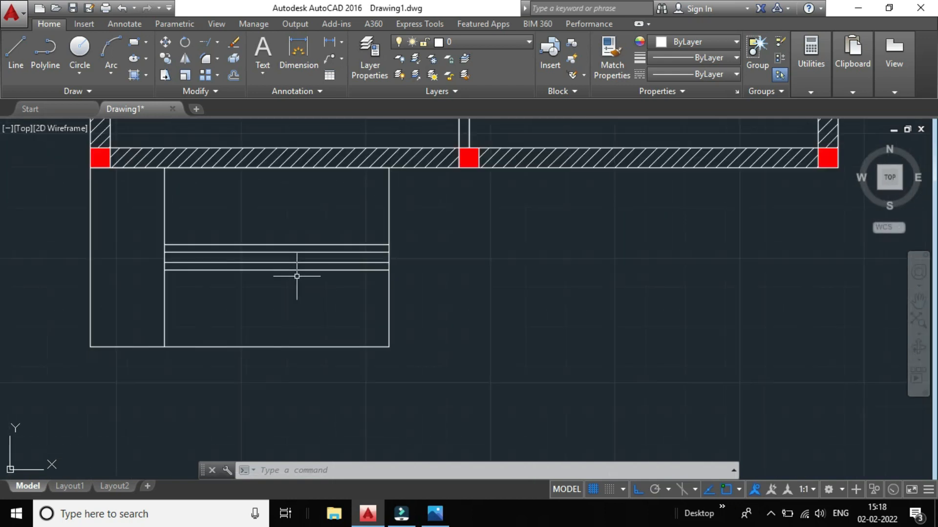
scroll(161, 258, up, 3)
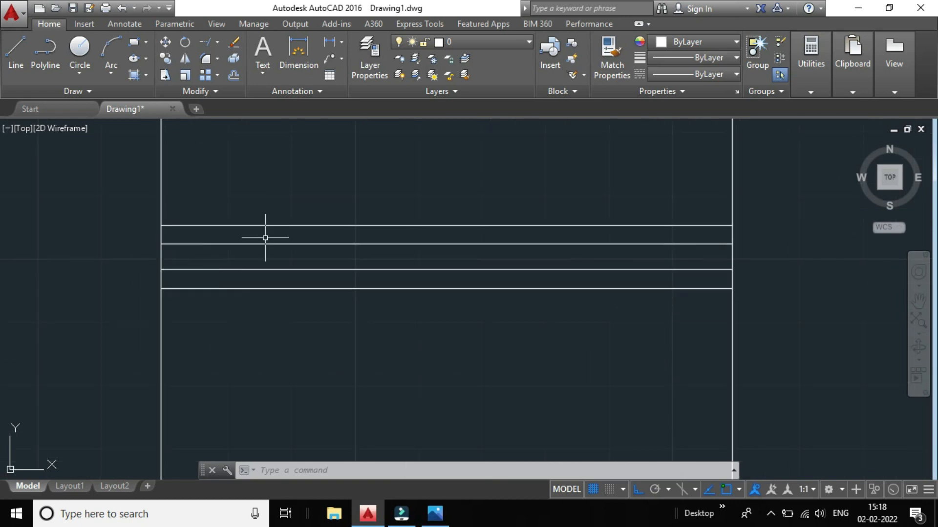
scroll(238, 233, up, 2)
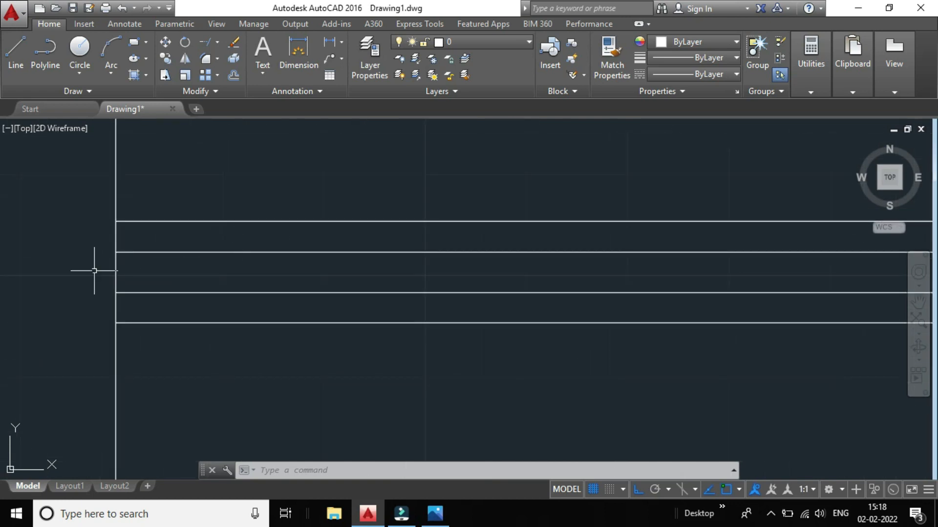
click(116, 264)
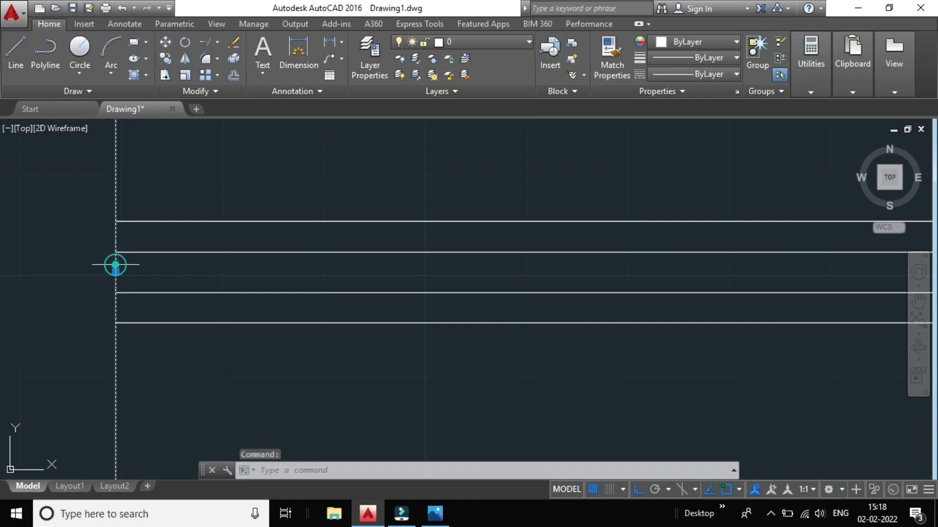
click(237, 74)
key(Return)
click(196, 193)
scroll(195, 192, down, 4)
scroll(194, 274, up, 2)
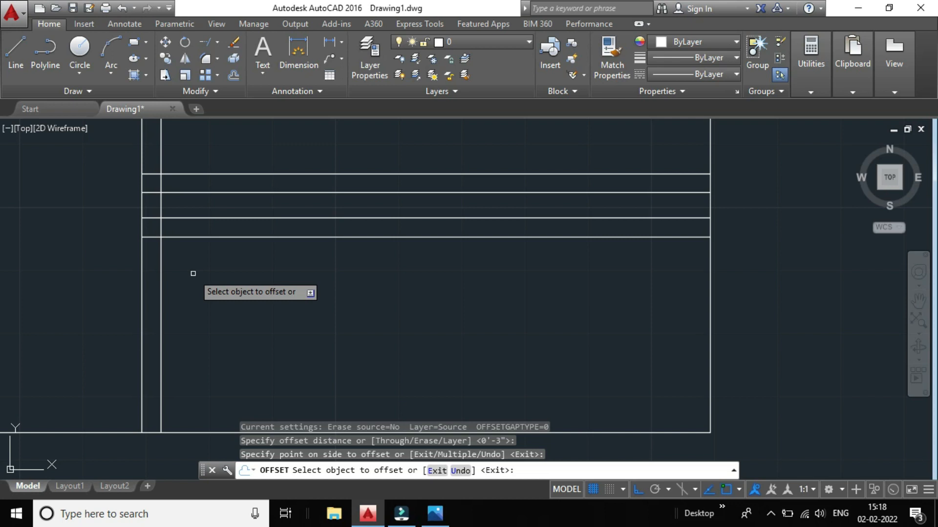
key(Escape)
scroll(193, 273, down, 2)
scroll(193, 274, down, 1)
scroll(189, 235, up, 1)
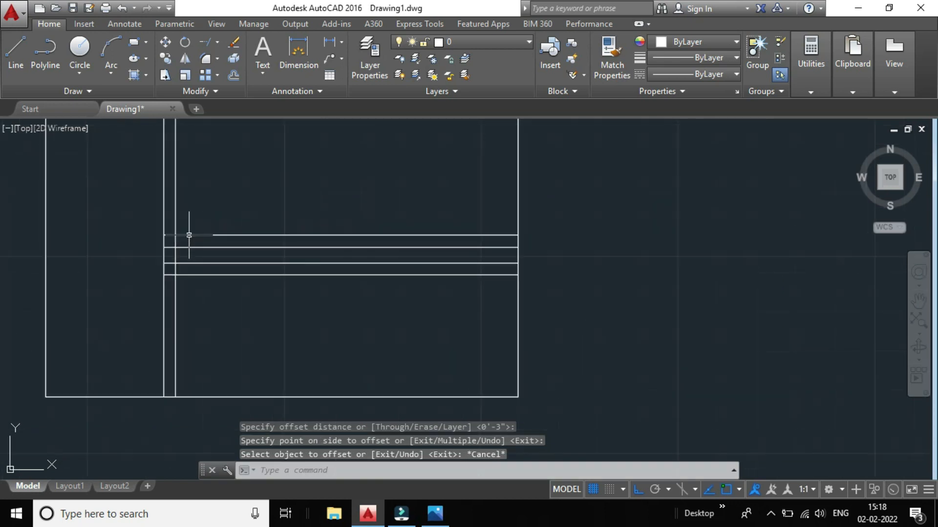
click(205, 42)
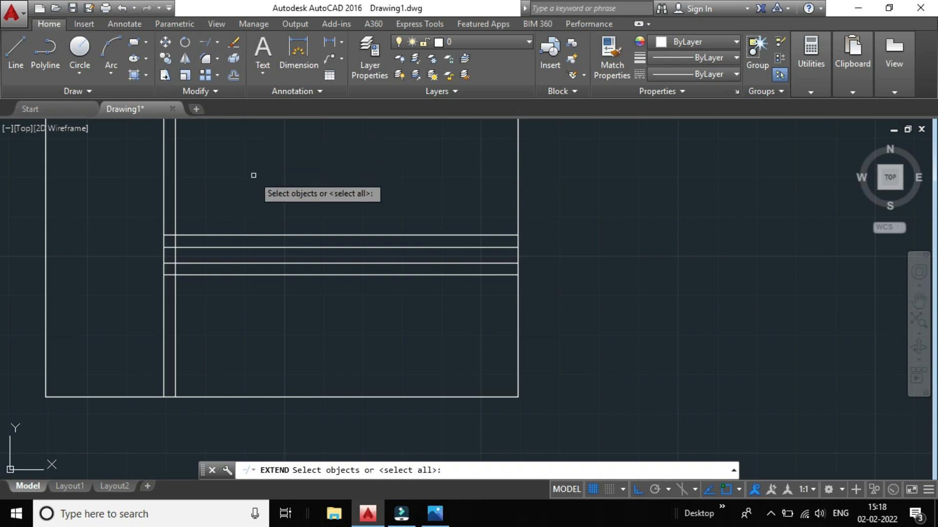
key(Return)
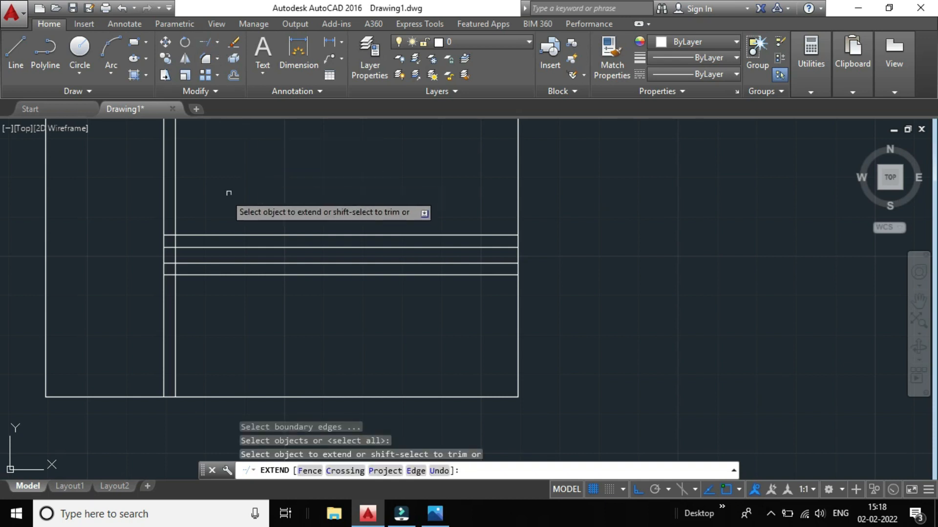
click(206, 194)
click(143, 175)
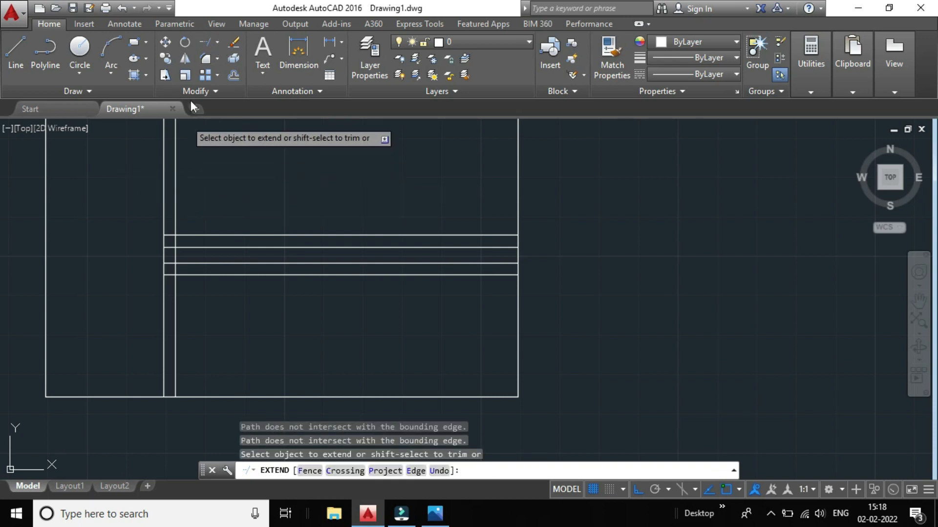
- Trim both inner vertical lines above and below the four horizontal divider lines
click(219, 42)
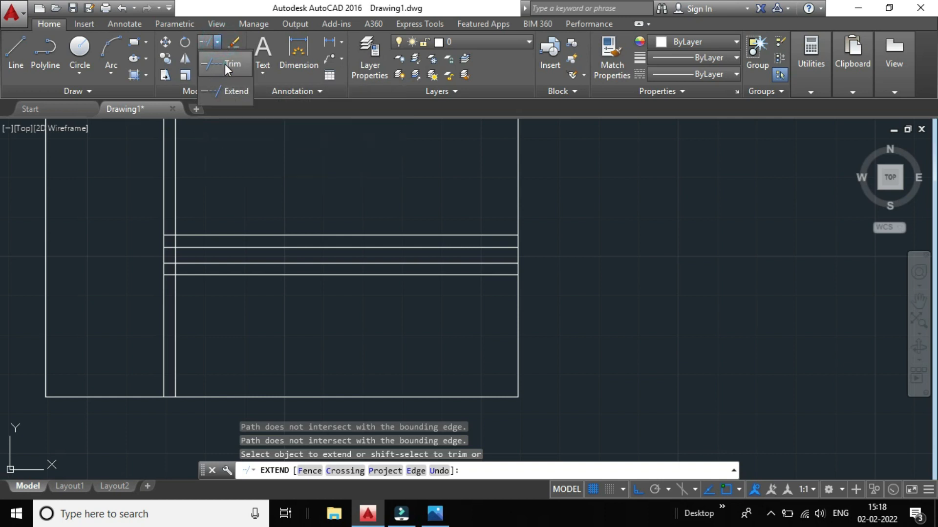
click(225, 63)
key(Return)
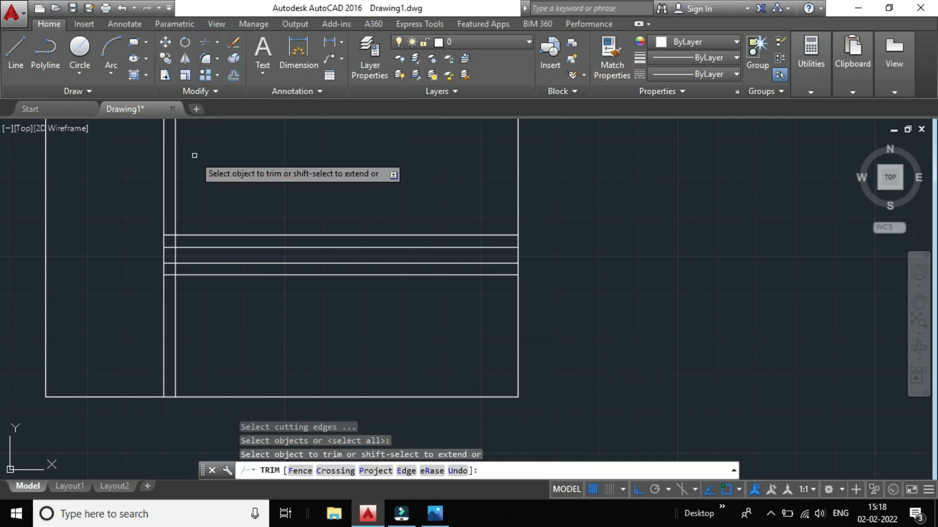
click(189, 212)
click(149, 185)
scroll(183, 314, up, 3)
click(199, 323)
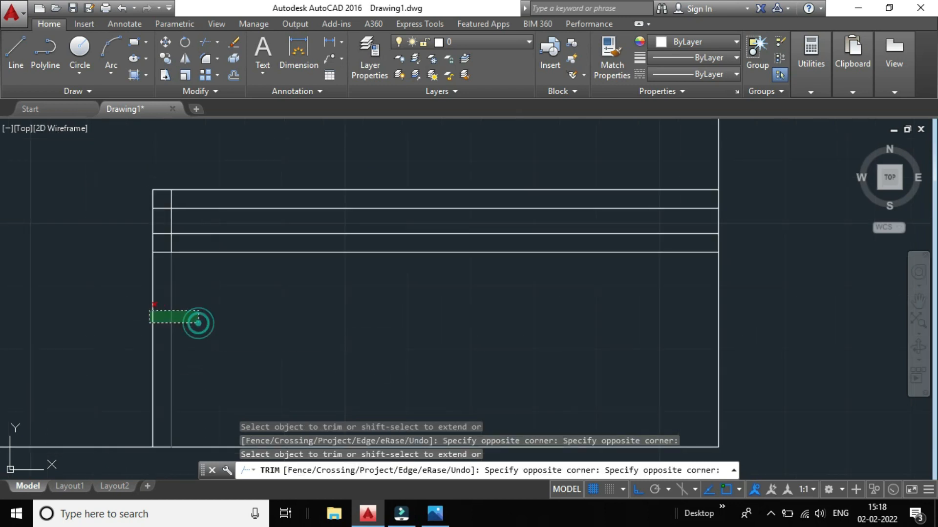
click(126, 301)
- Trim the overlapping line stubs at the divider's left end, leaving an inner outline nested within the outer one
scroll(139, 213, up, 4)
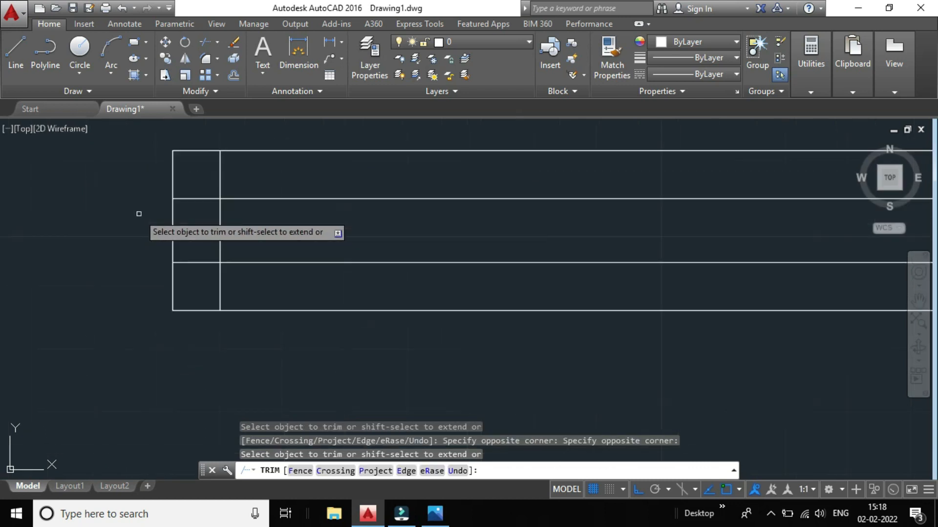
click(203, 270)
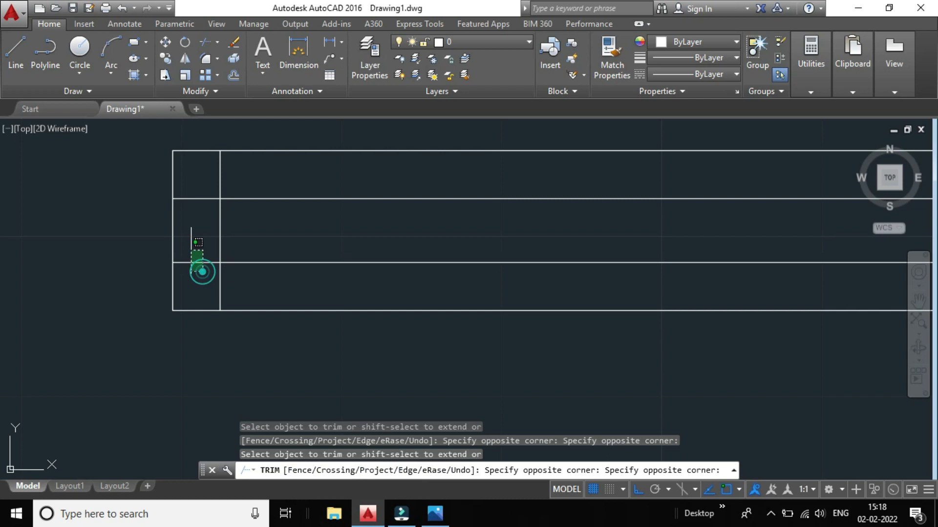
click(190, 186)
click(239, 158)
click(209, 170)
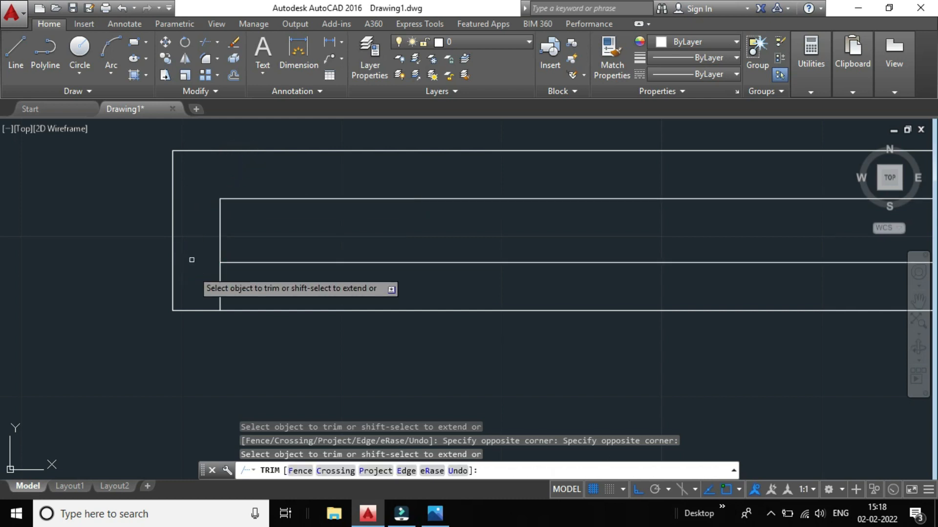
click(245, 286)
click(195, 268)
- Trim the staircase rectangle's right edge between the two inner divider lines to open the divider's end
scroll(215, 277, down, 4)
scroll(372, 298, up, 1)
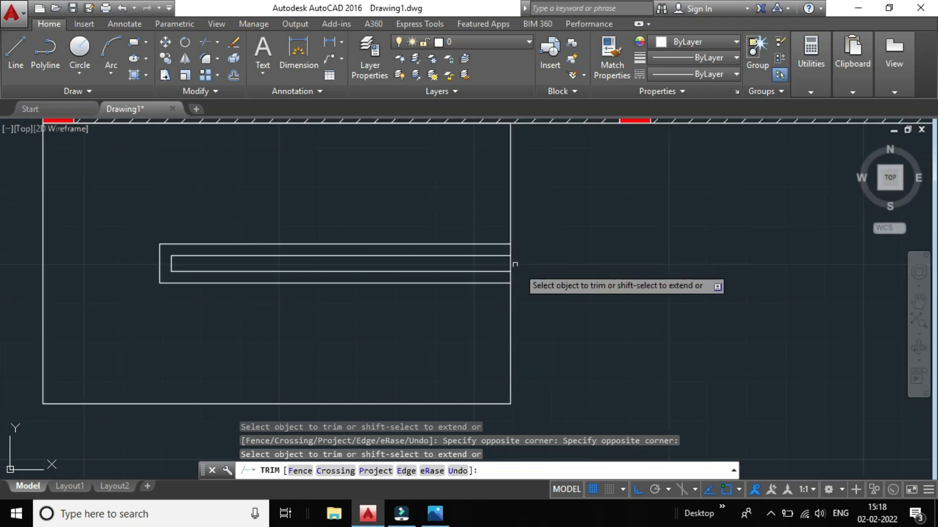
scroll(518, 264, up, 1)
scroll(523, 270, up, 3)
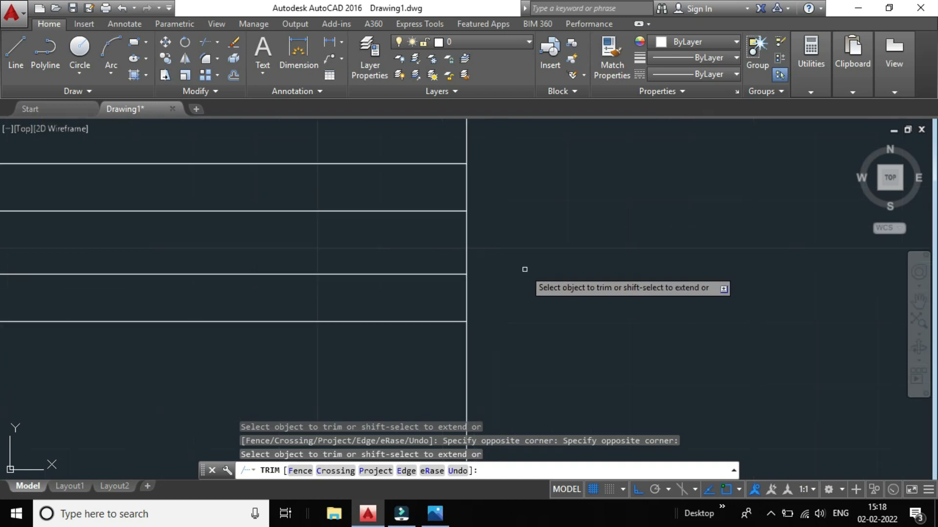
click(478, 251)
click(423, 233)
scroll(422, 231, down, 3)
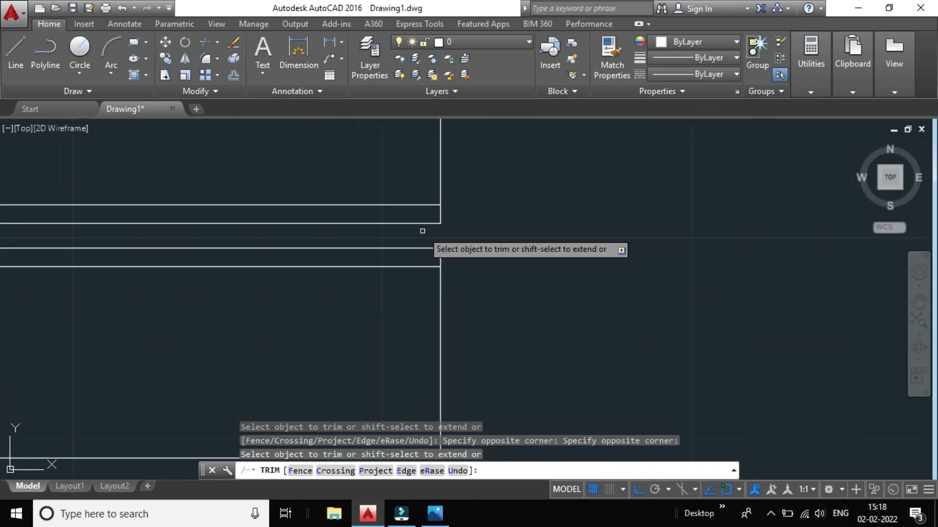
scroll(447, 237, down, 2)
scroll(461, 239, down, 2)
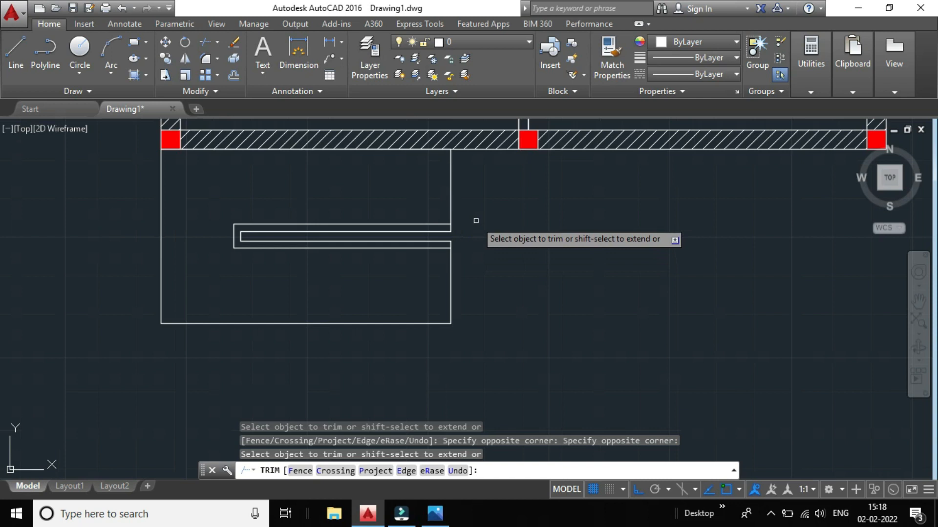
- Switch to the reference plan in Photos and examine the stair treads and the right ends of both flights
mouse_move(434, 512)
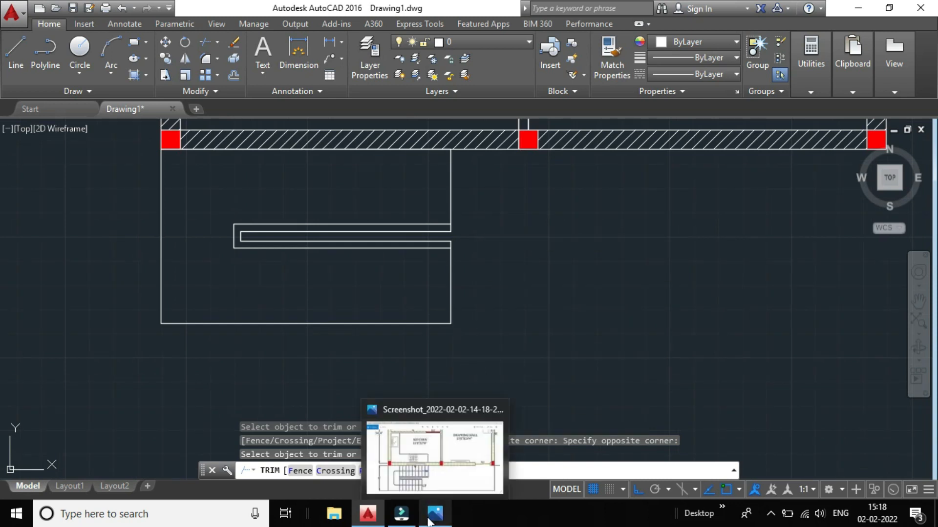
click(443, 460)
scroll(367, 411, up, 4)
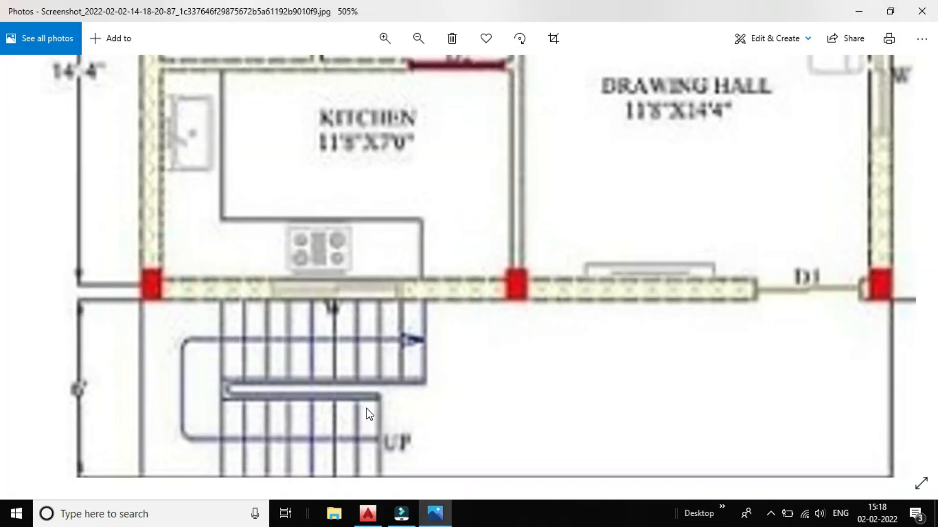
scroll(432, 374, down, 3)
scroll(433, 383, down, 3)
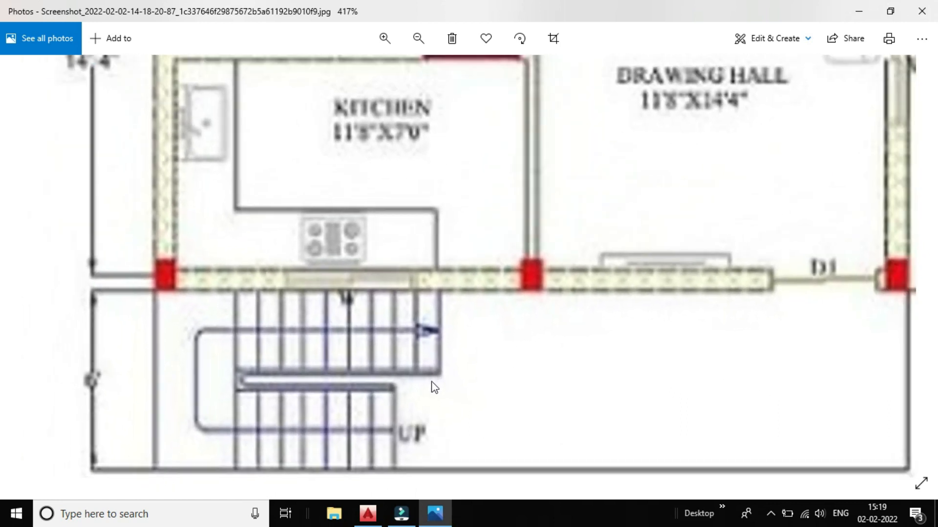
scroll(406, 410, up, 1)
scroll(411, 396, down, 2)
scroll(426, 374, up, 4)
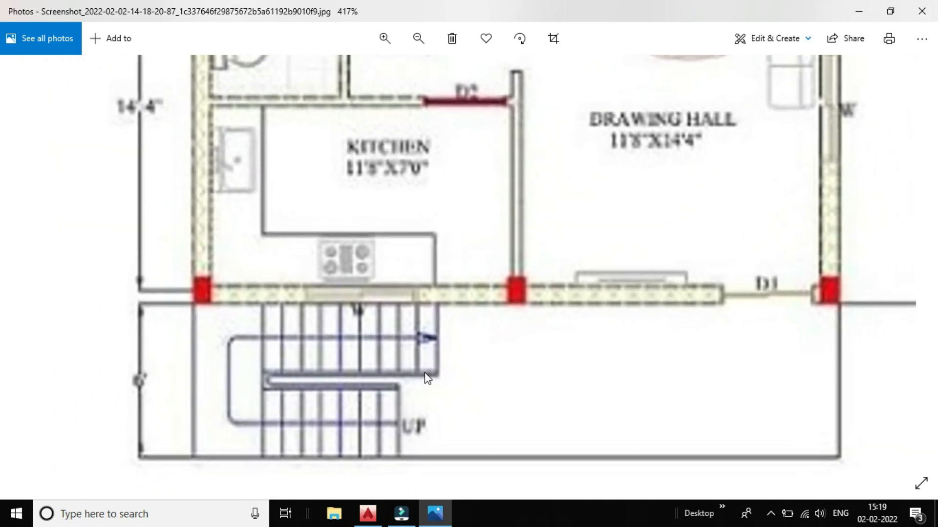
scroll(435, 344, down, 2)
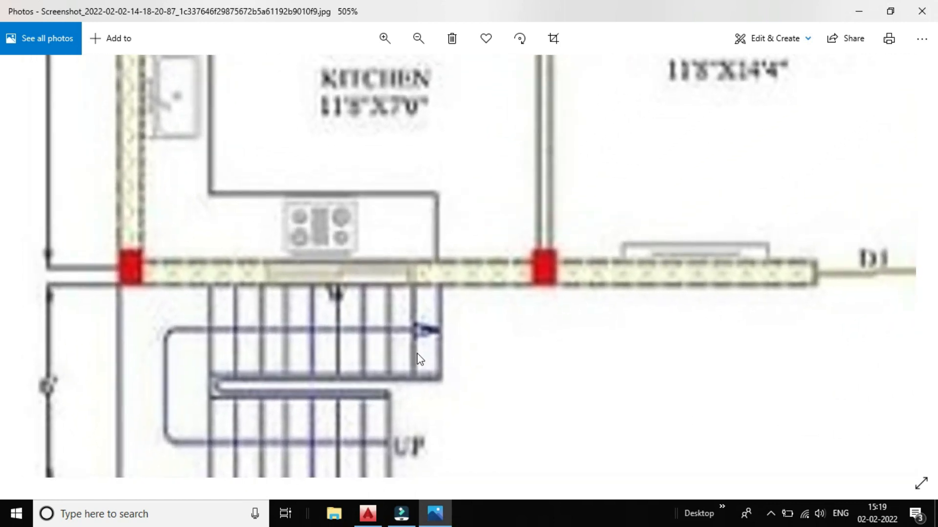
- Exit the Trim command in AutoCAD and examine the right ends of both stair flights on the reference plan in Photos
scroll(423, 332, down, 2)
scroll(427, 331, up, 1)
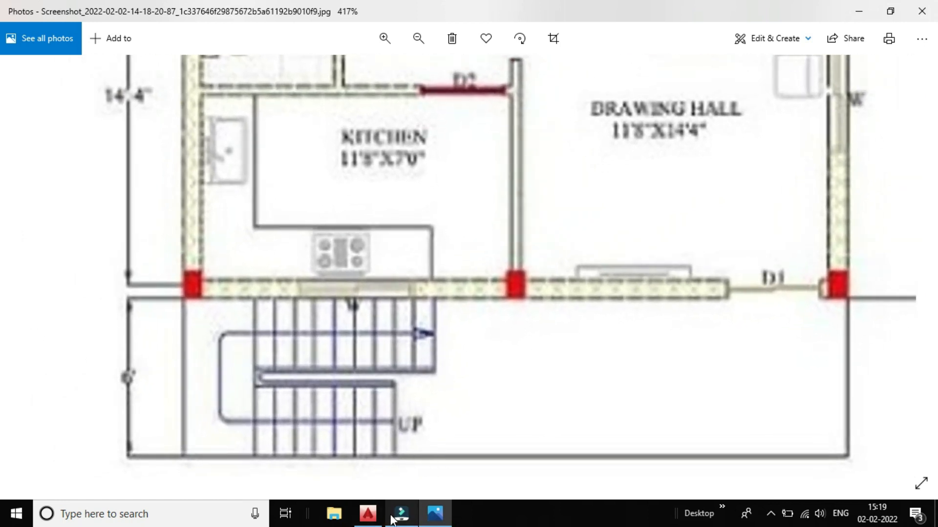
mouse_move(367, 513)
click(372, 466)
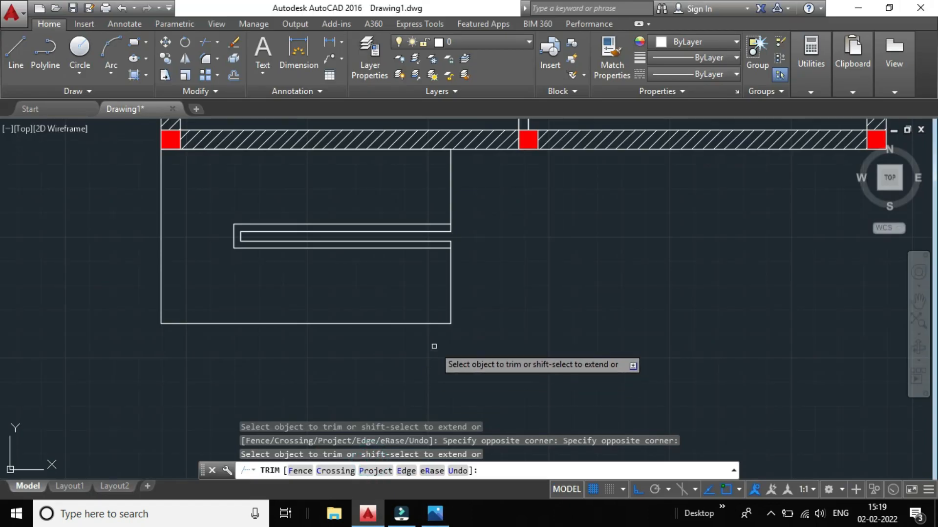
scroll(447, 303, up, 3)
scroll(446, 302, down, 1)
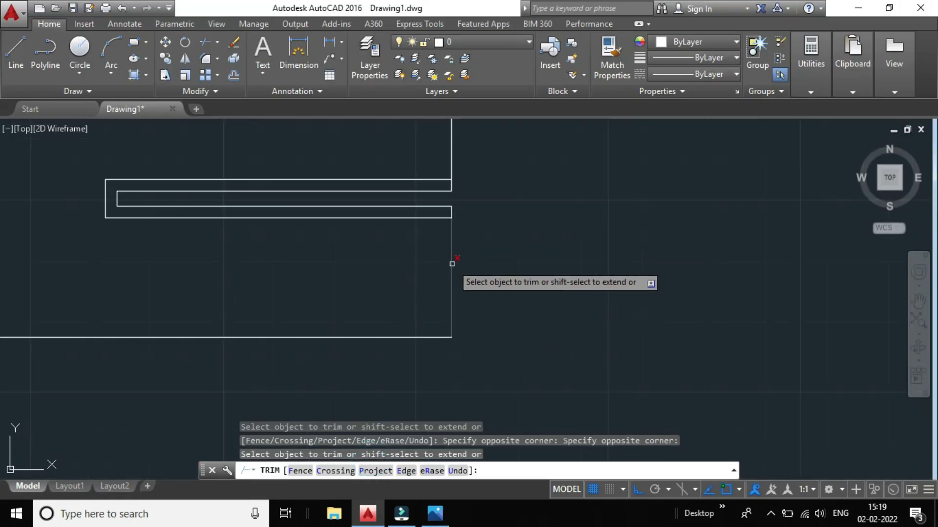
key(Escape)
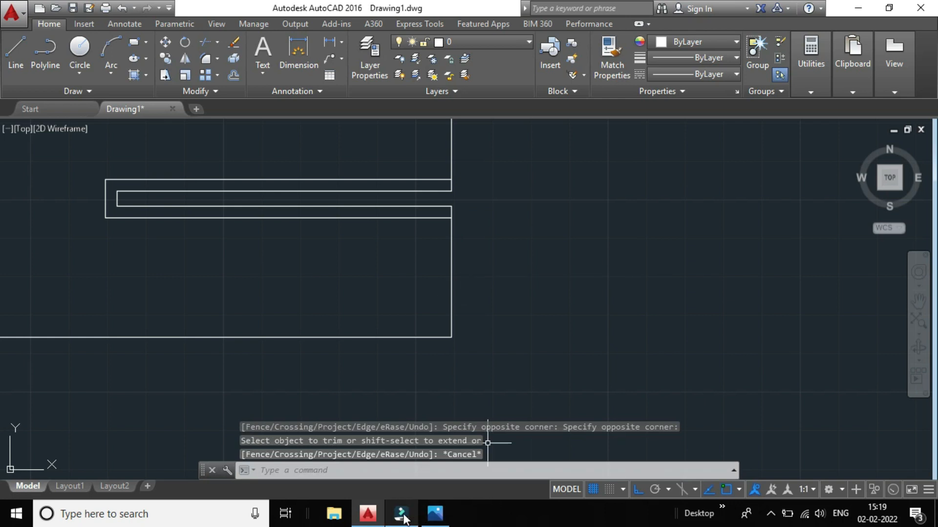
mouse_move(434, 513)
click(438, 454)
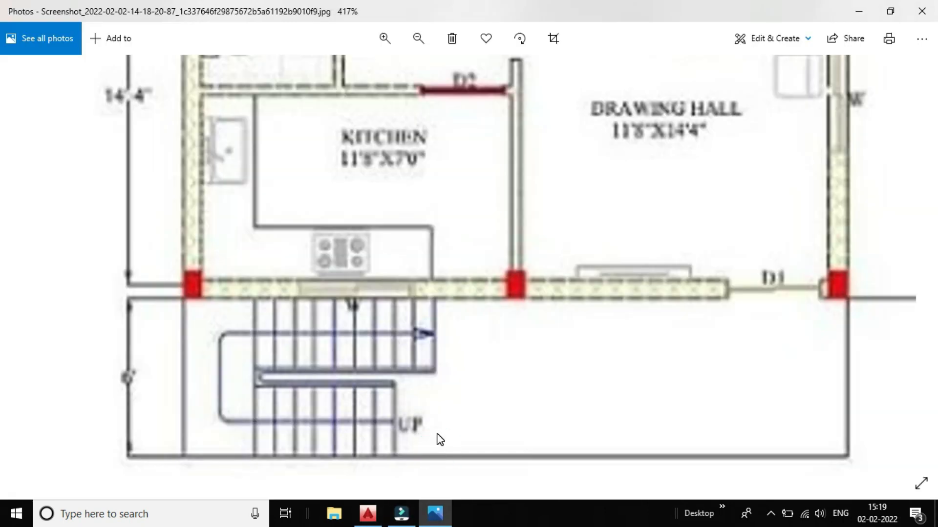
scroll(405, 393, up, 2)
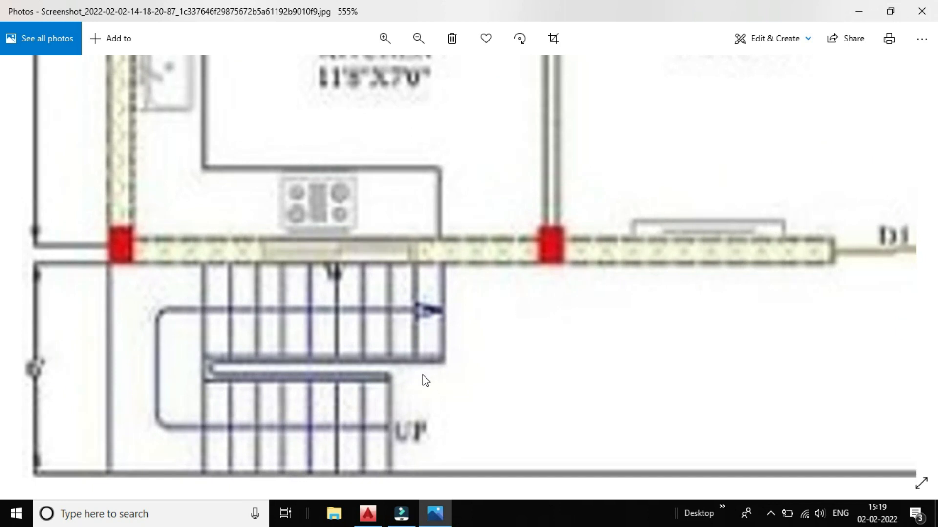
scroll(428, 368, up, 2)
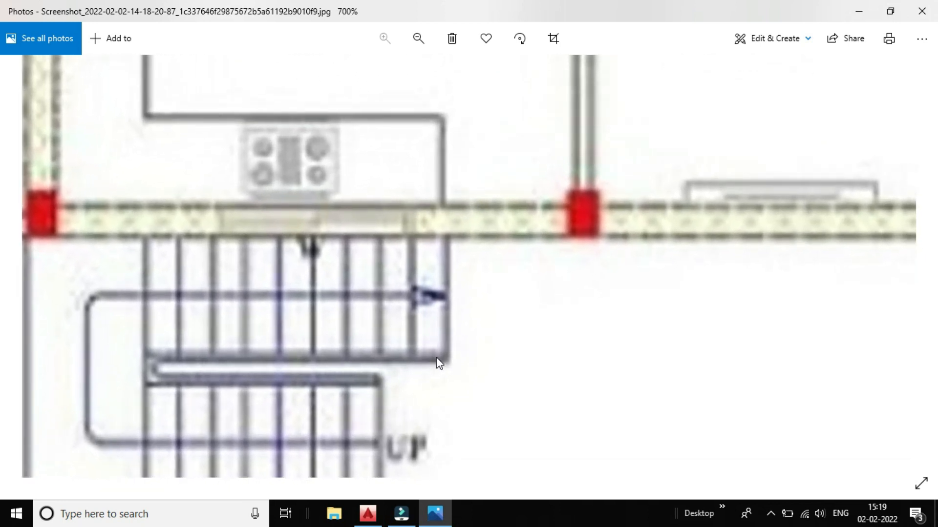
scroll(434, 367, down, 2)
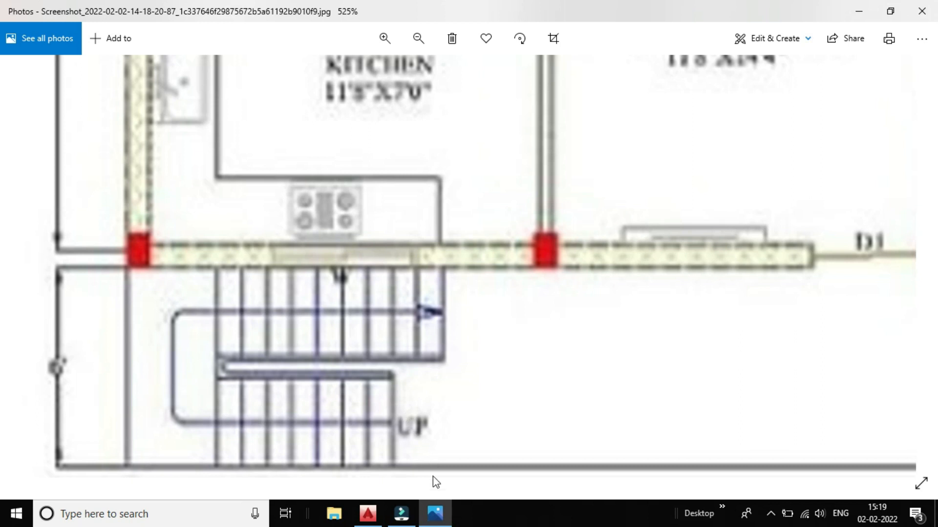
- Switch to AutoCAD and offset the lower flight's right edge line 1'6" inward
click(369, 459)
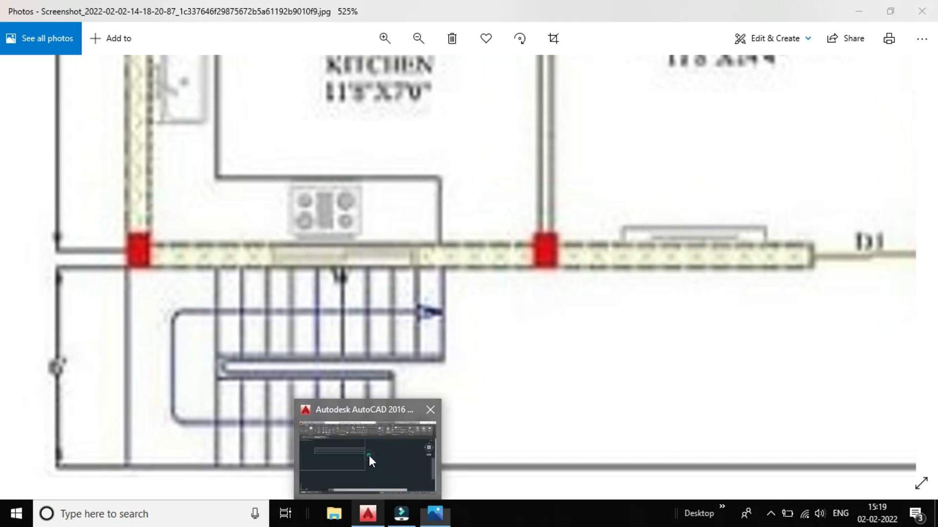
click(368, 455)
click(452, 280)
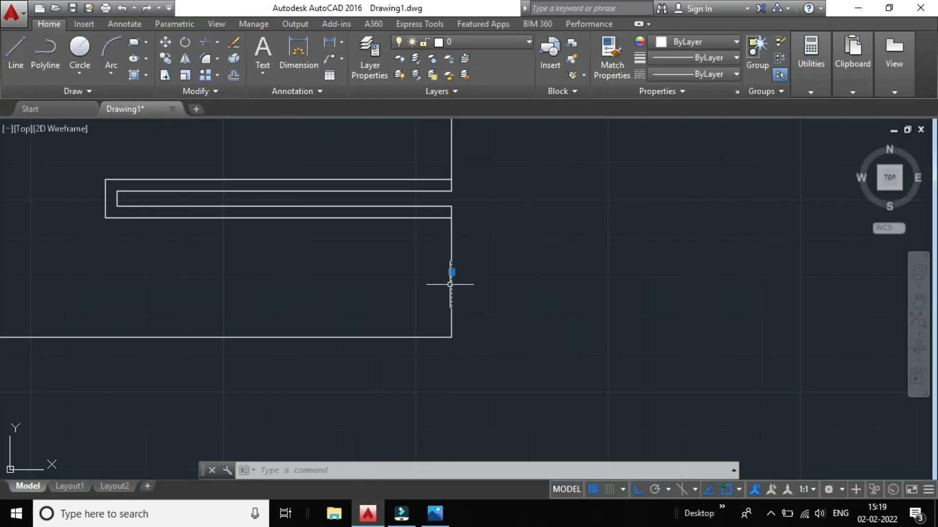
click(234, 76)
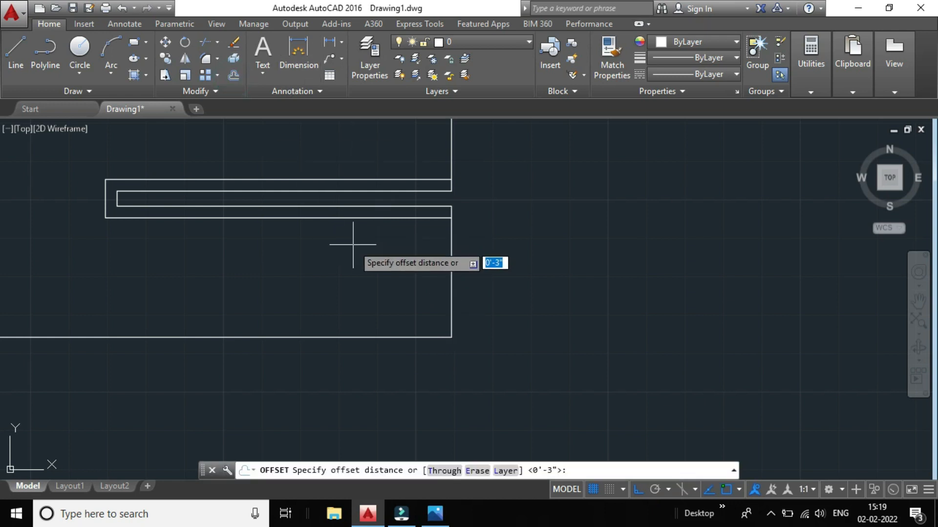
text(1'6)
key(Return)
click(353, 244)
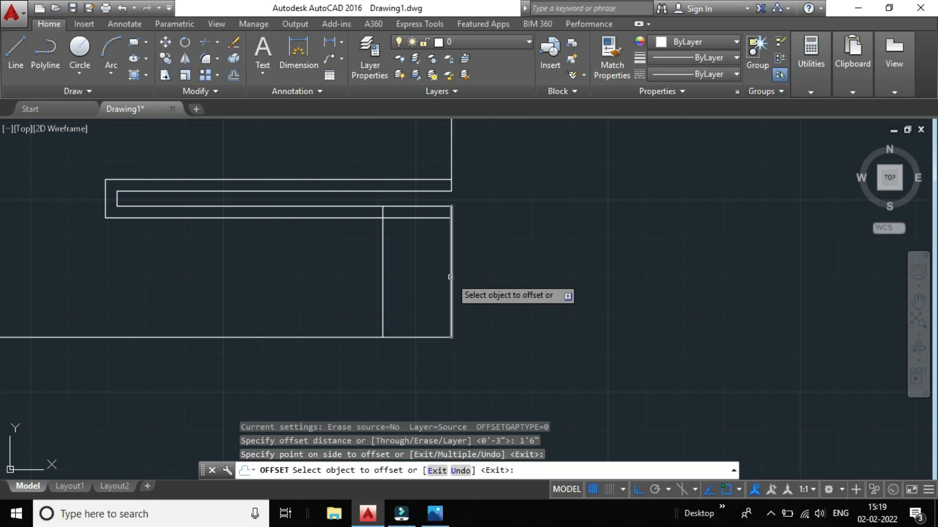
key(Escape)
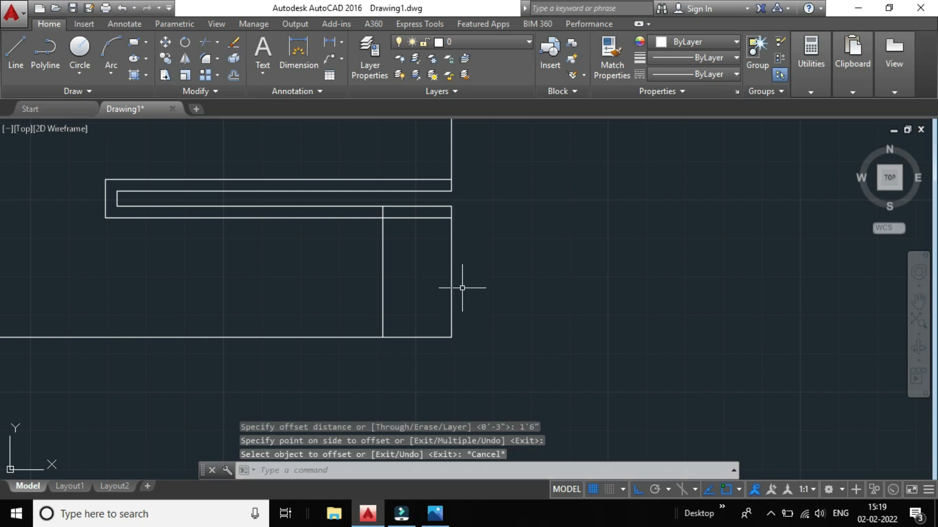
- Trim the bottom edge and the two lower divider lines where they extend past the lower flight's offset line
scroll(407, 212, up, 2)
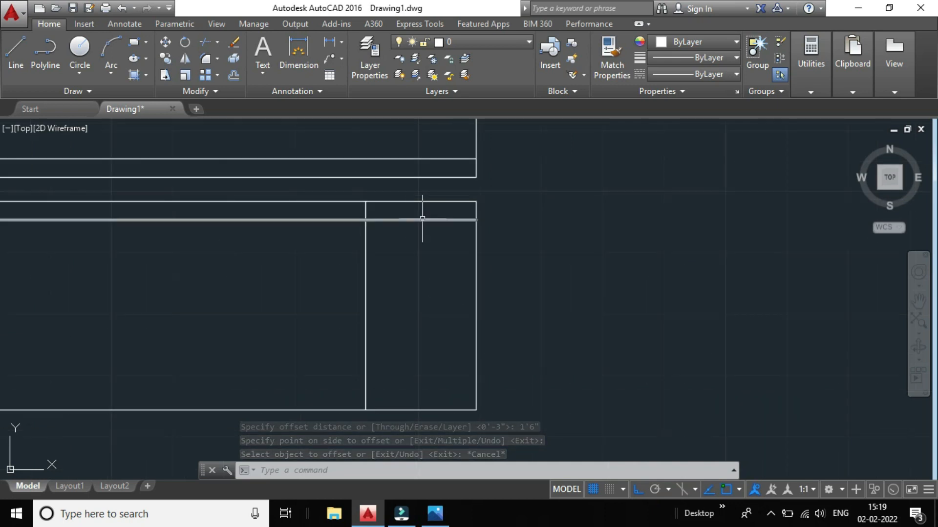
click(204, 42)
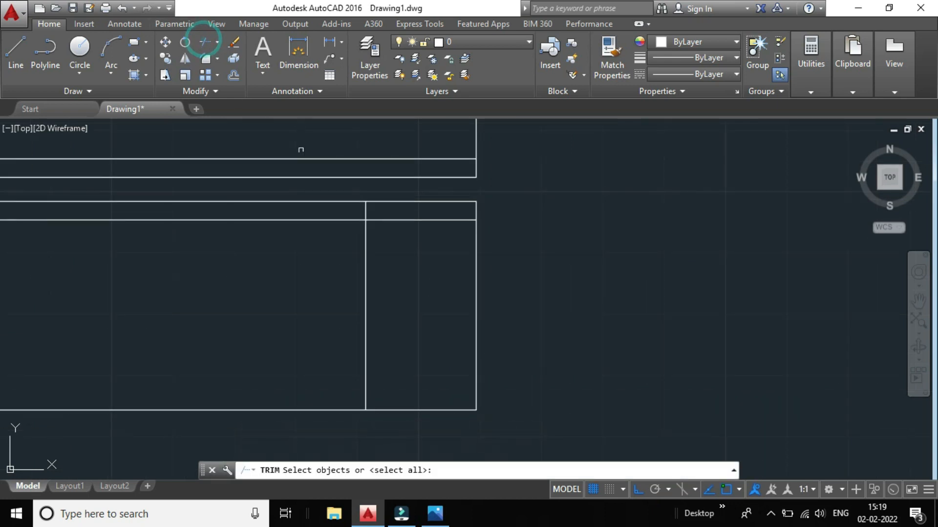
key(Return)
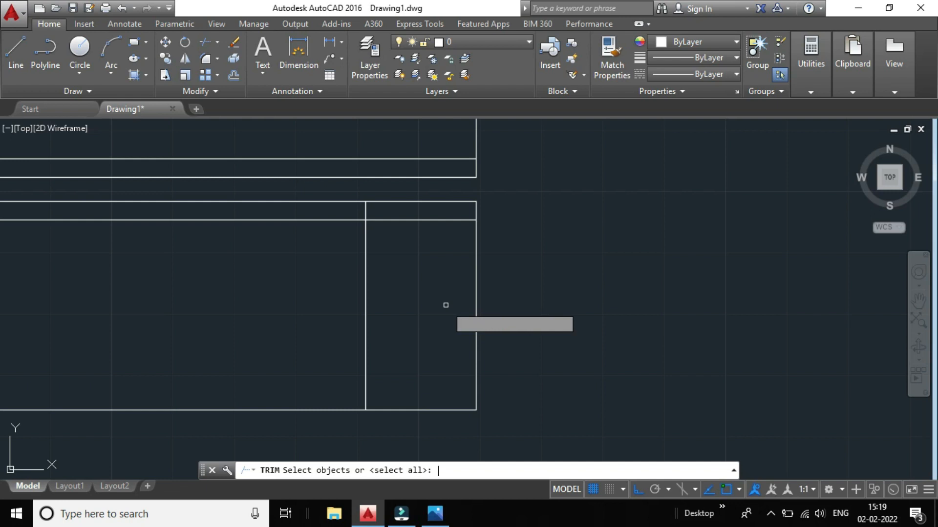
scroll(446, 305, down, 4)
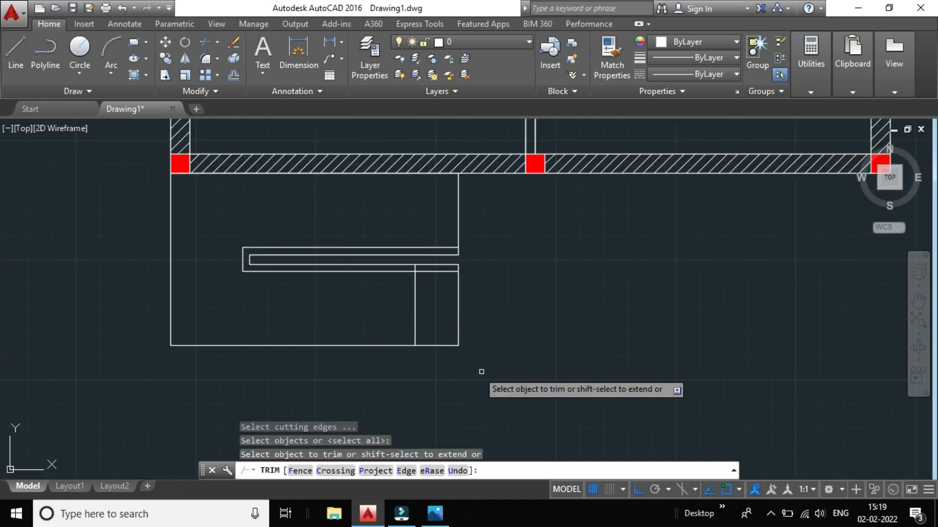
scroll(464, 366, up, 2)
click(474, 355)
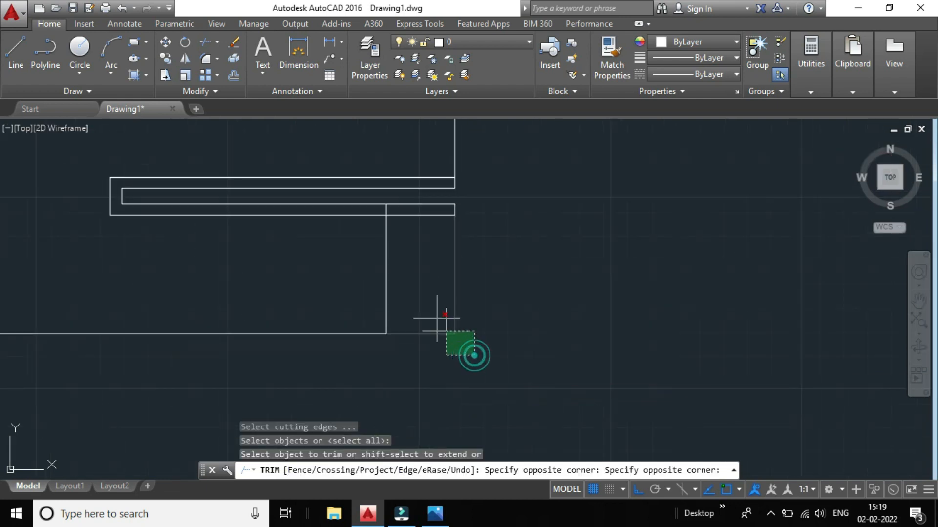
click(416, 197)
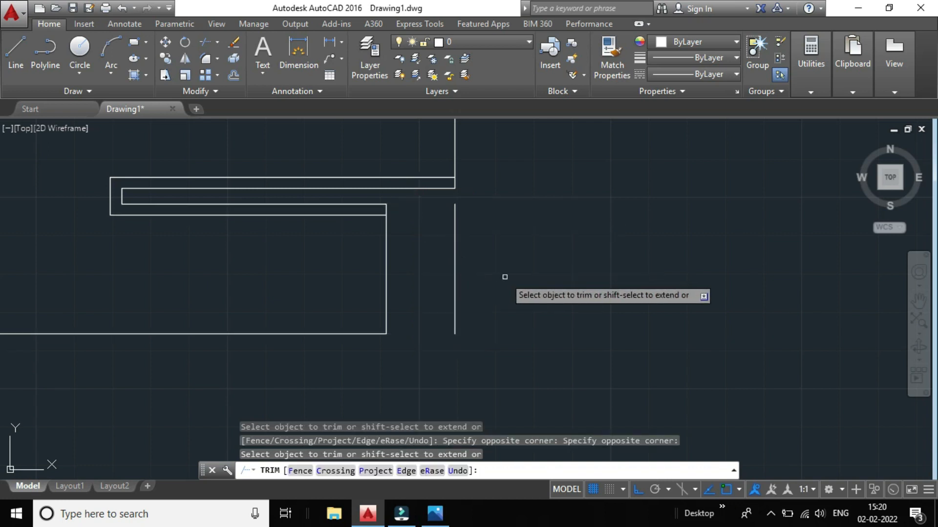
key(Escape)
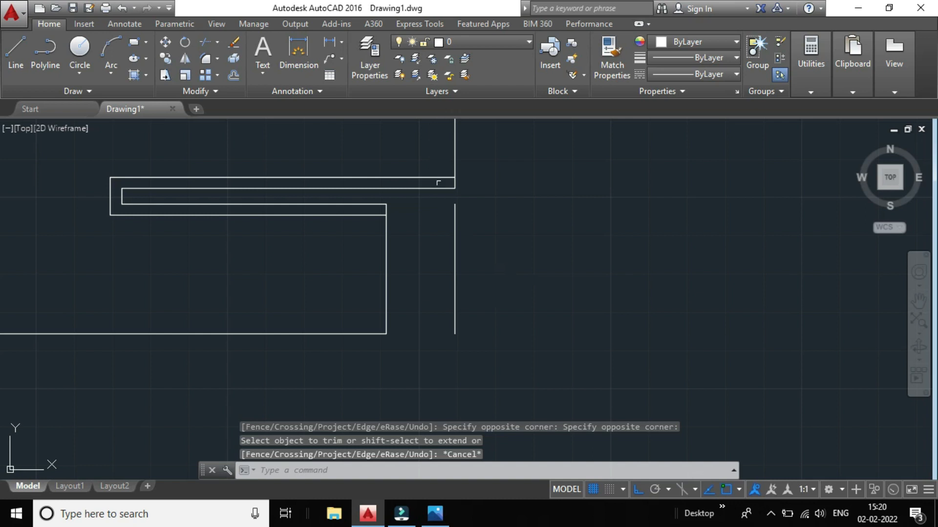
- Delete the detached vertical line left outside the lower flight's shortened end
click(455, 240)
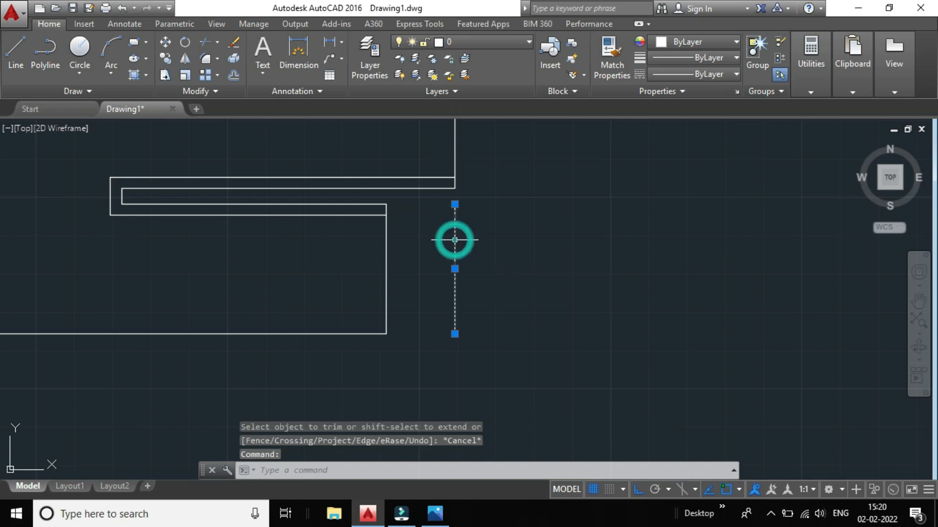
key(Delete)
scroll(455, 240, down, 5)
scroll(448, 238, up, 4)
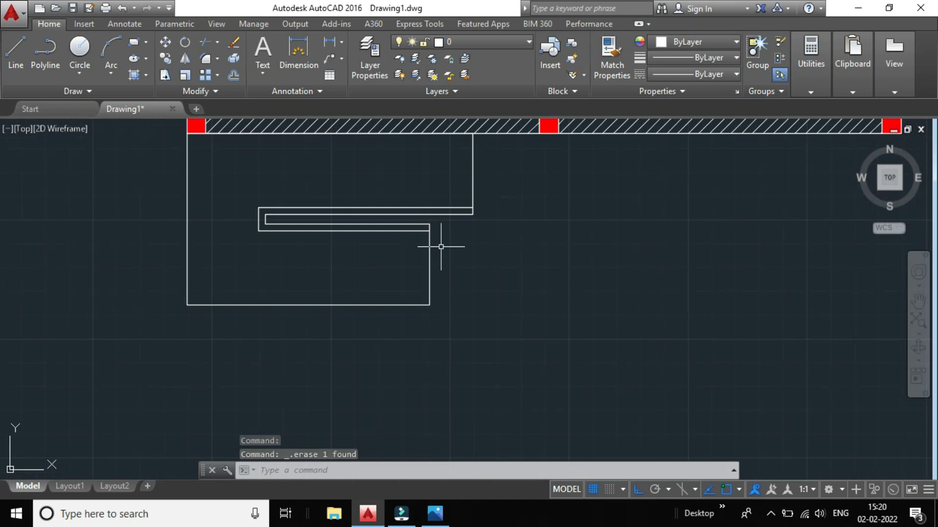
- Inspect the revised staircase outline, and examine the treads and flight ends on the reference plan in Photos
scroll(289, 236, up, 2)
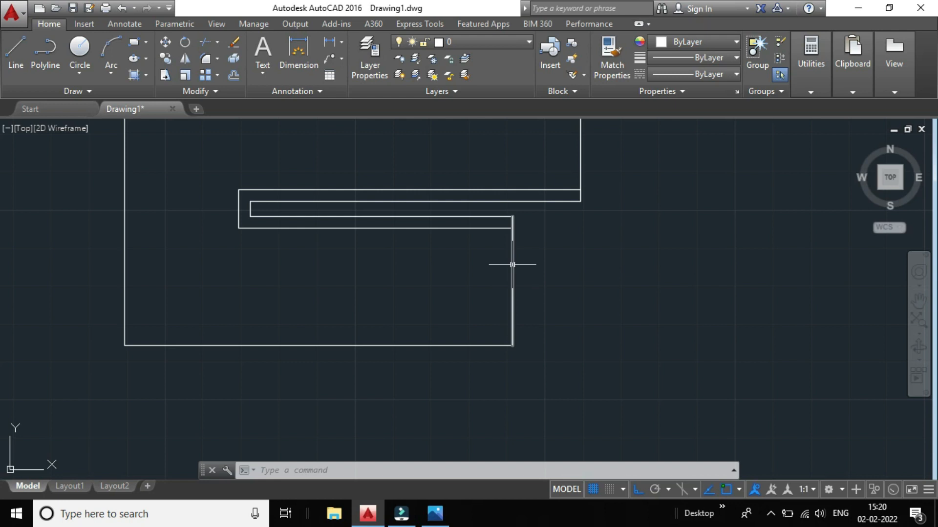
scroll(513, 265, up, 3)
scroll(513, 265, down, 3)
scroll(513, 265, down, 4)
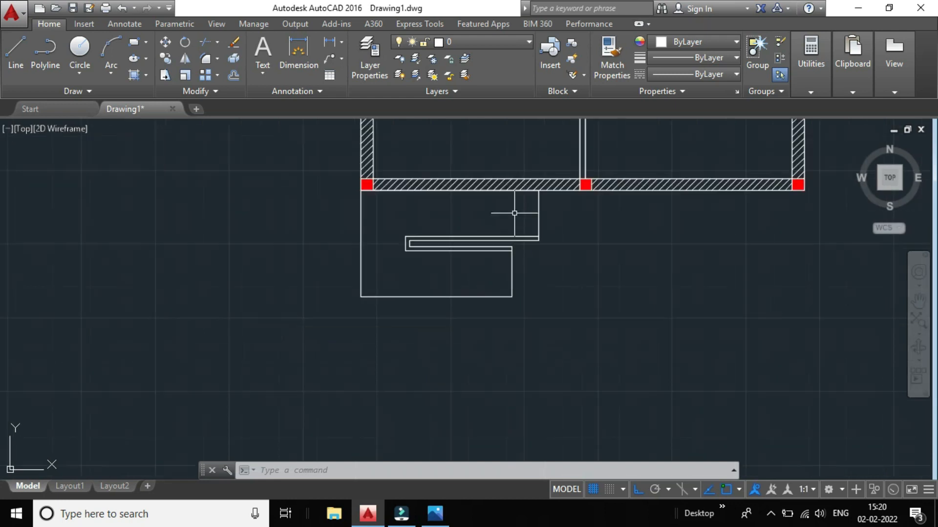
scroll(515, 211, up, 2)
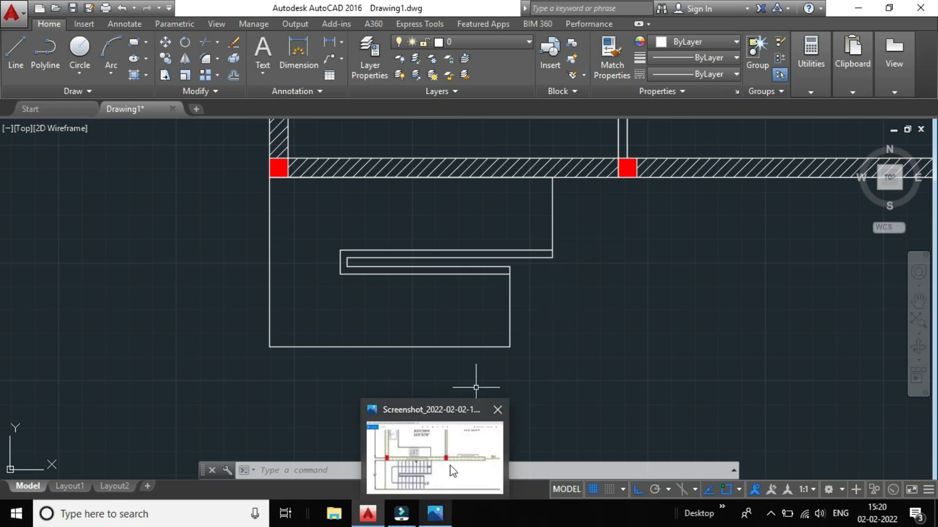
click(453, 471)
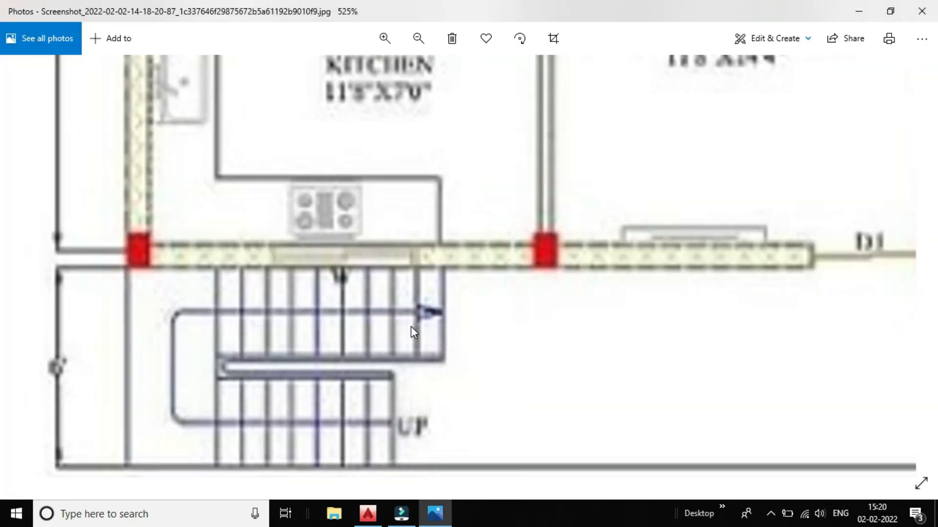
ctrl+scroll(375, 330, up, 1)
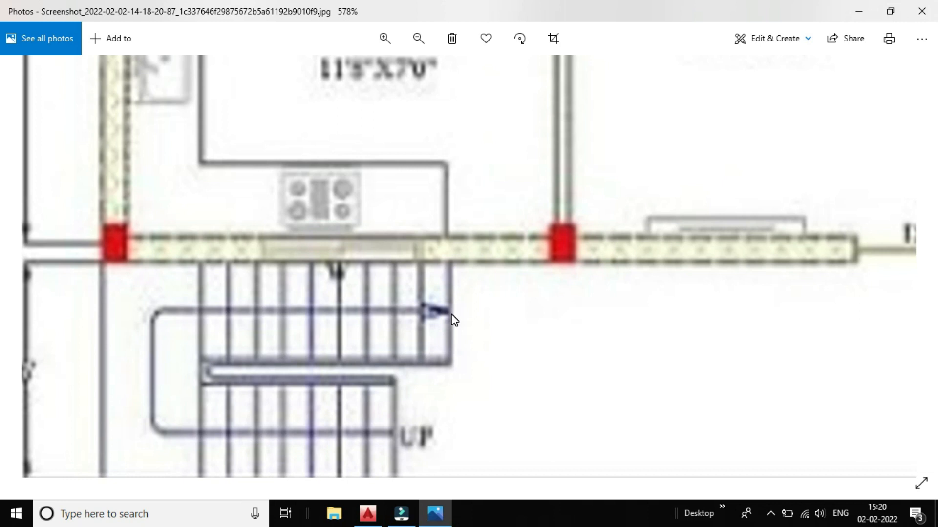
ctrl+scroll(452, 339, down, 2)
ctrl+scroll(446, 341, up, 2)
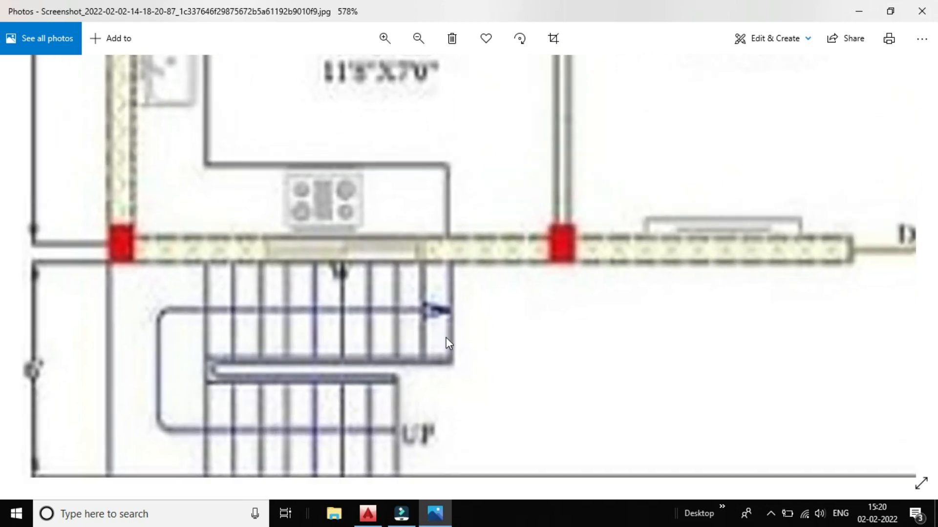
ctrl+scroll(422, 340, down, 1)
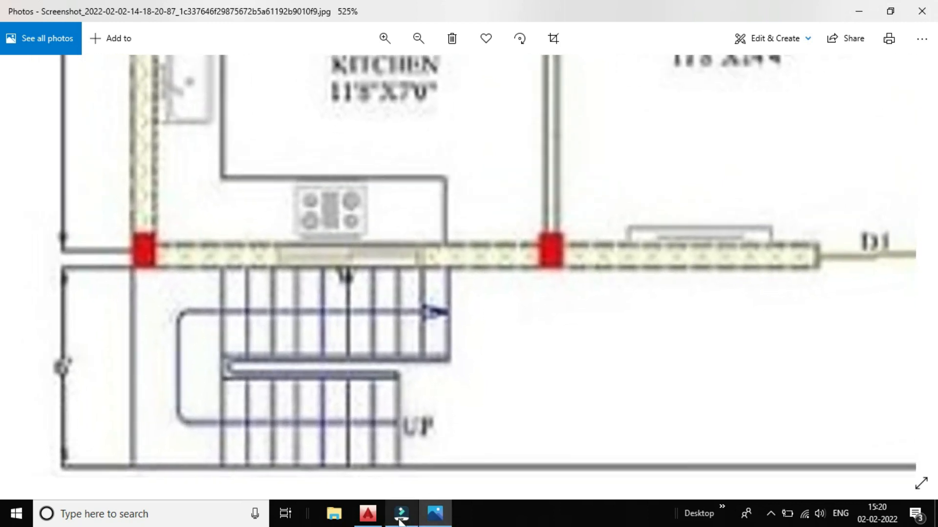
- Switch to AutoCAD and try to explode the lower flight's right edge line
click(382, 514)
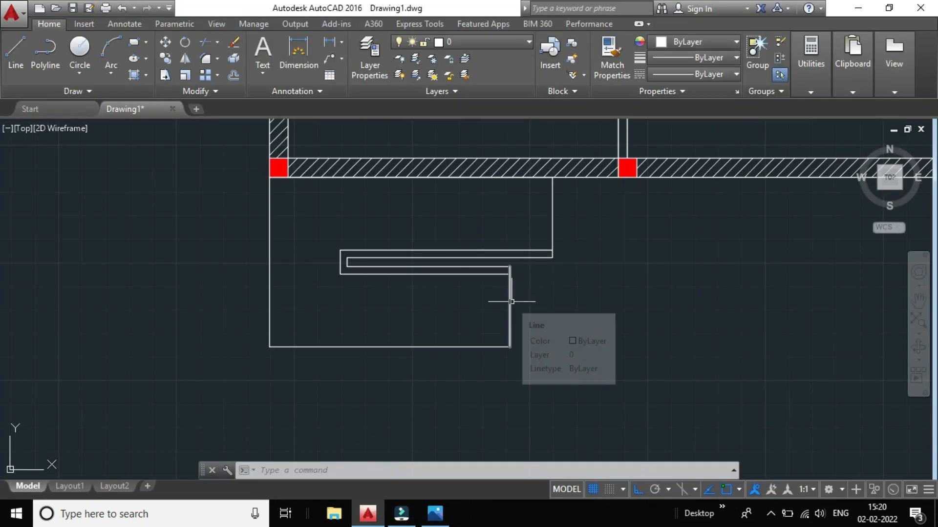
scroll(523, 303, up, 1)
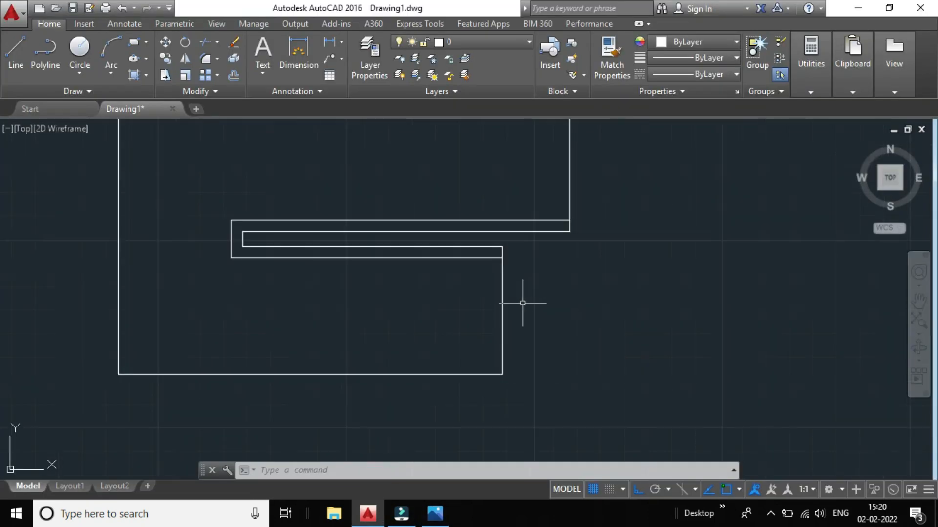
click(503, 324)
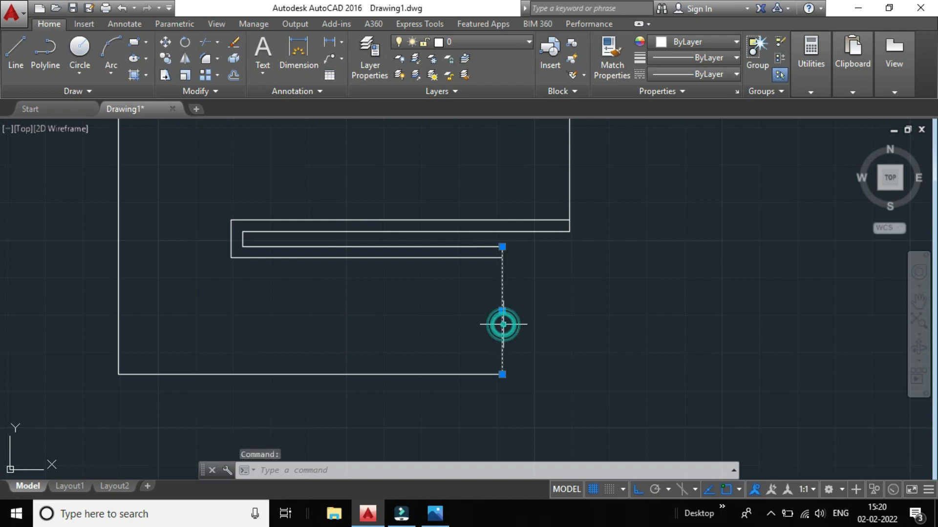
click(227, 61)
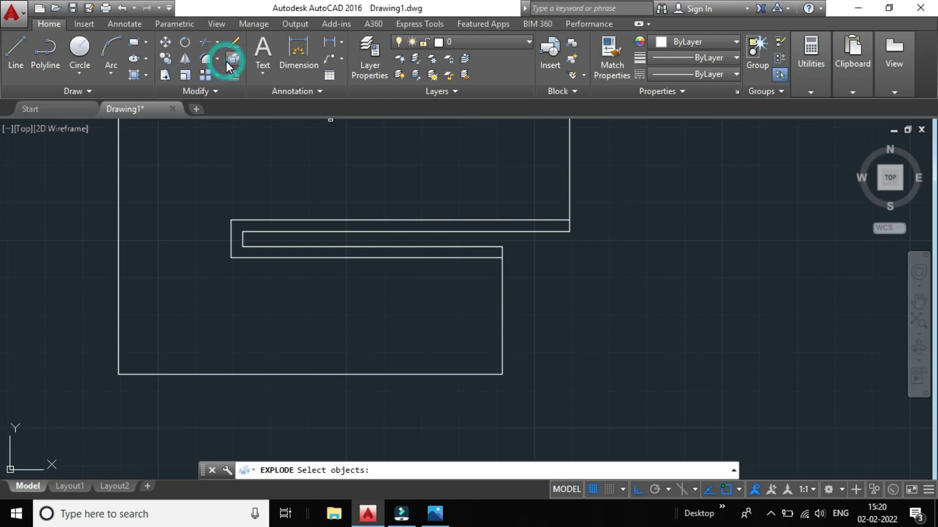
click(500, 306)
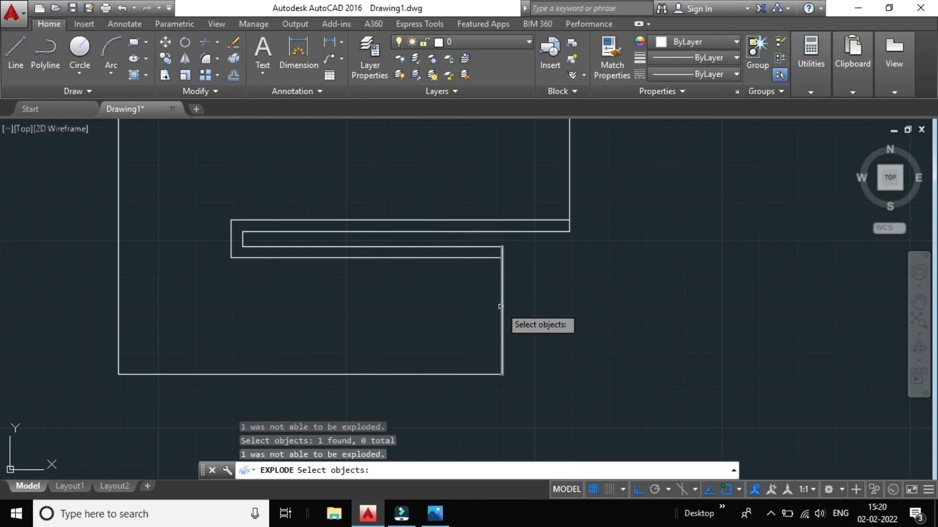
scroll(497, 308, up, 2)
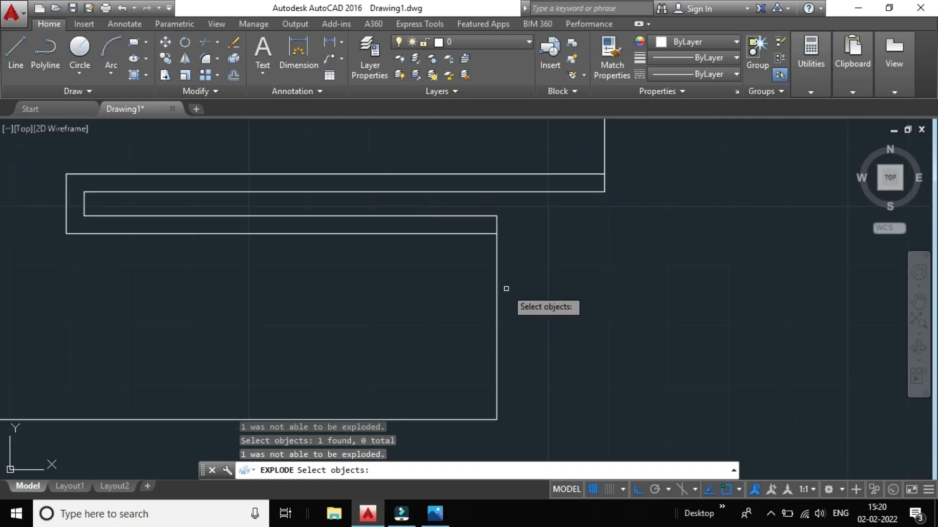
key(Escape)
- Delete the lower flight's vertical right edge line
scroll(513, 278, up, 2)
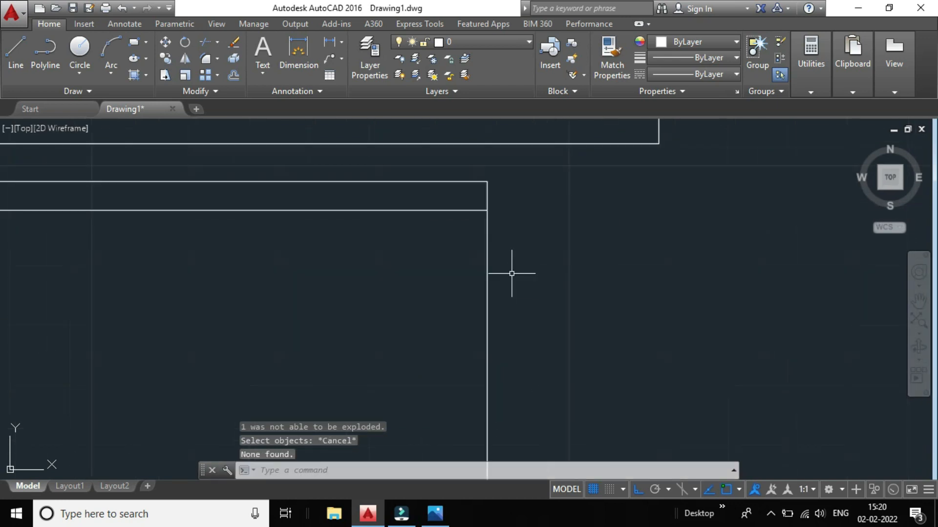
scroll(491, 252, down, 1)
scroll(493, 237, up, 1)
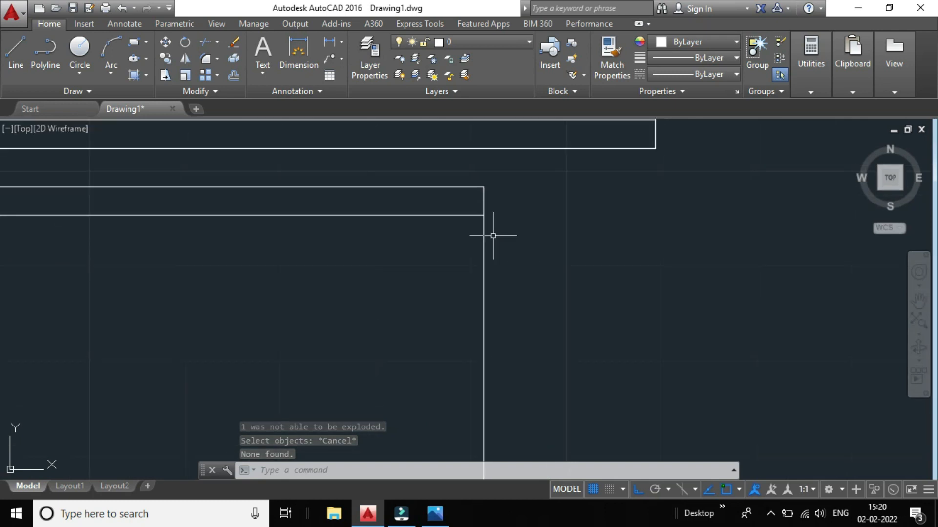
click(483, 255)
key(Delete)
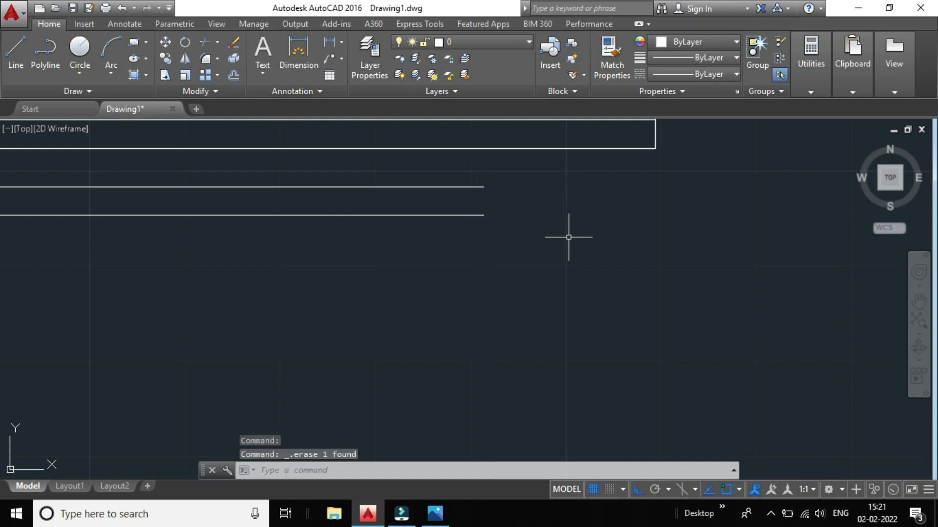
- Redraw the lower flight's right edge as two line segments, one across the divider's lower strip and one down to the bottom edge
click(22, 48)
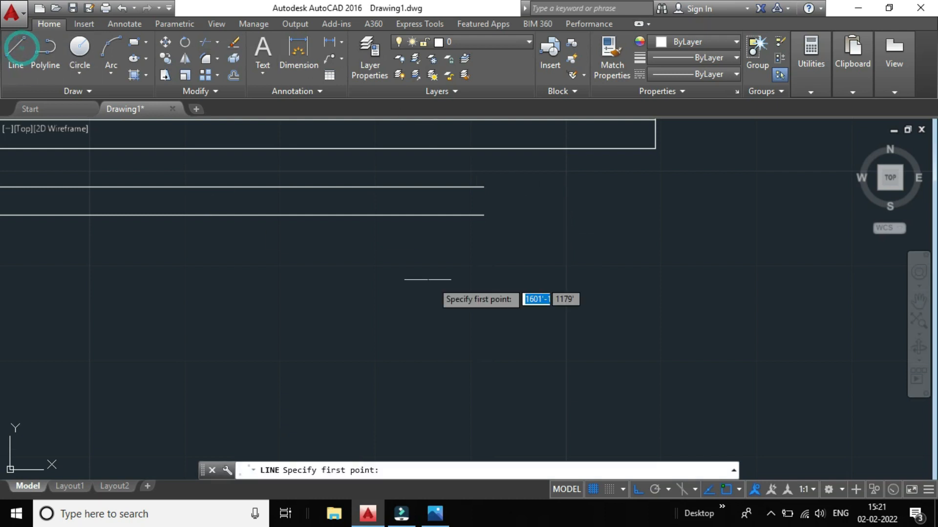
click(483, 186)
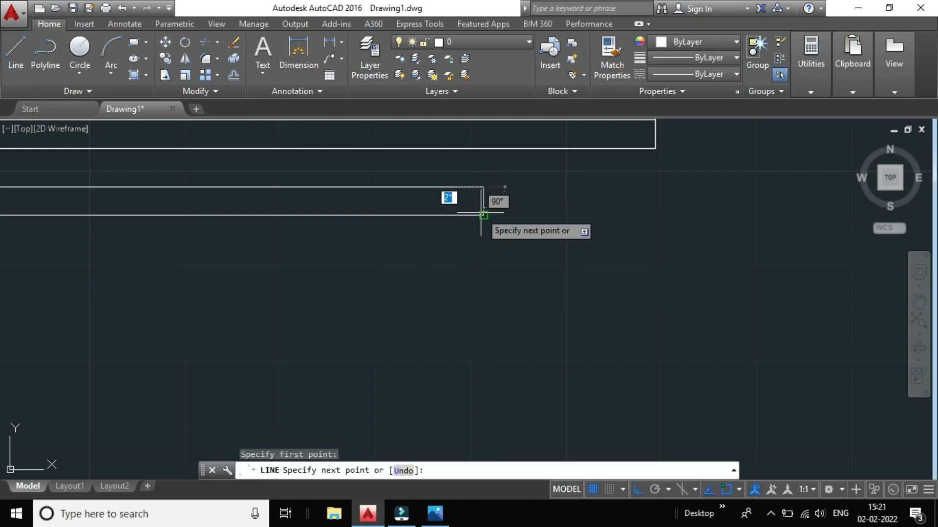
click(483, 215)
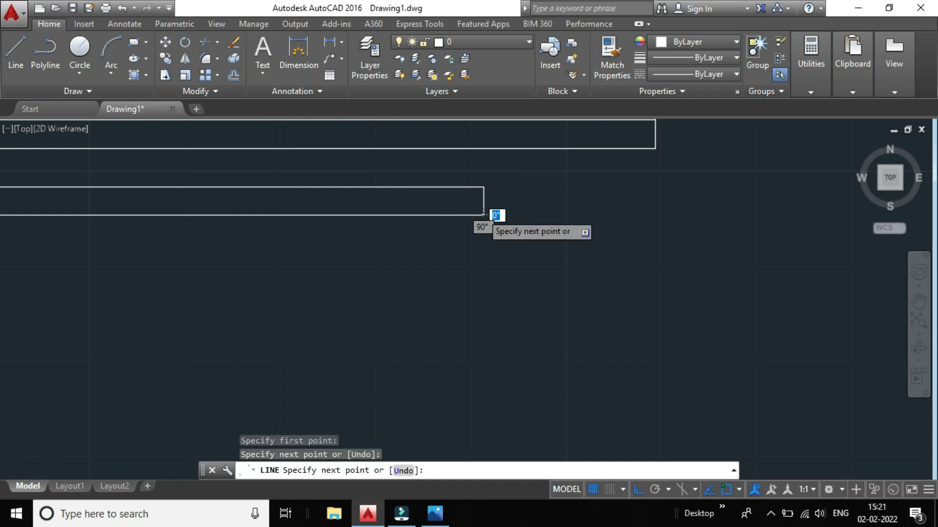
scroll(484, 215, down, 4)
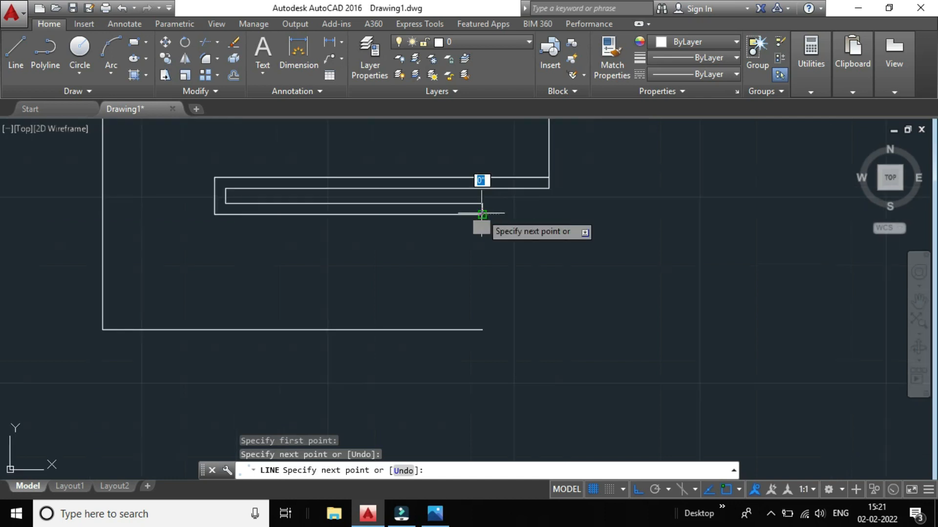
click(479, 331)
key(Escape)
scroll(539, 273, down, 2)
scroll(546, 168, up, 2)
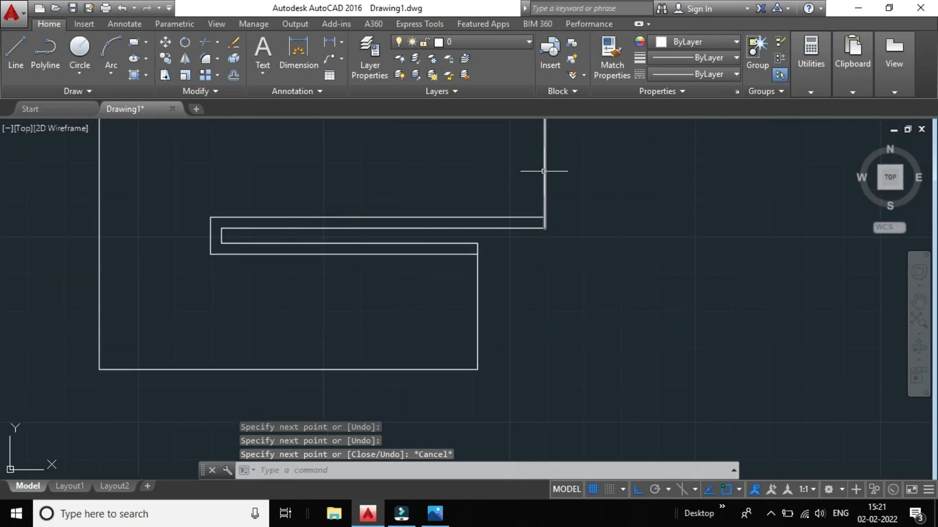
- Replace the upper flight's right edge line with two segments, one across the divider's upper strip and one up to the kitchen wall
click(545, 170)
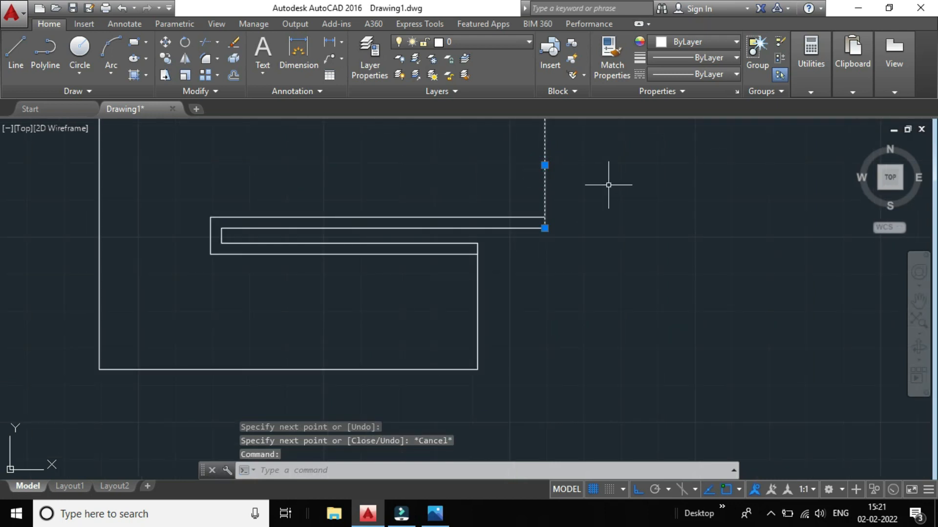
key(Delete)
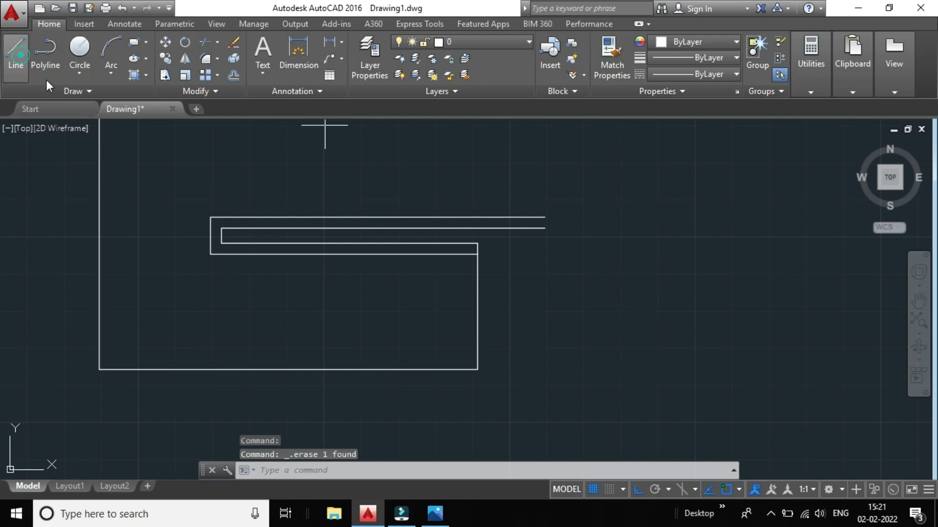
click(15, 54)
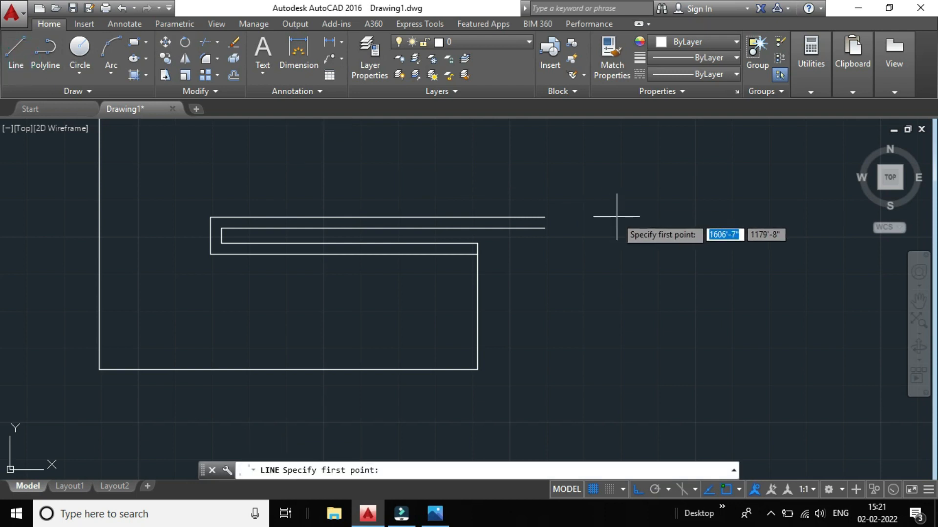
click(544, 217)
scroll(547, 215, down, 2)
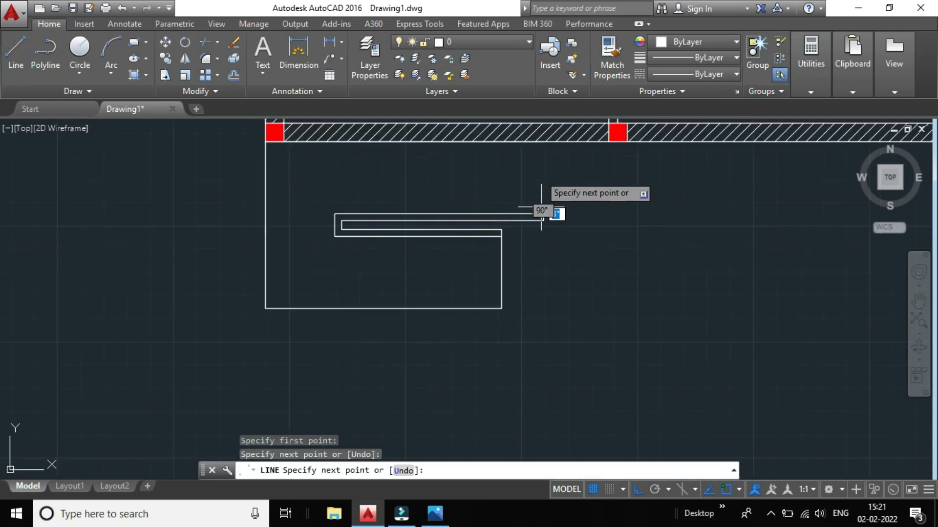
click(536, 139)
key(Escape)
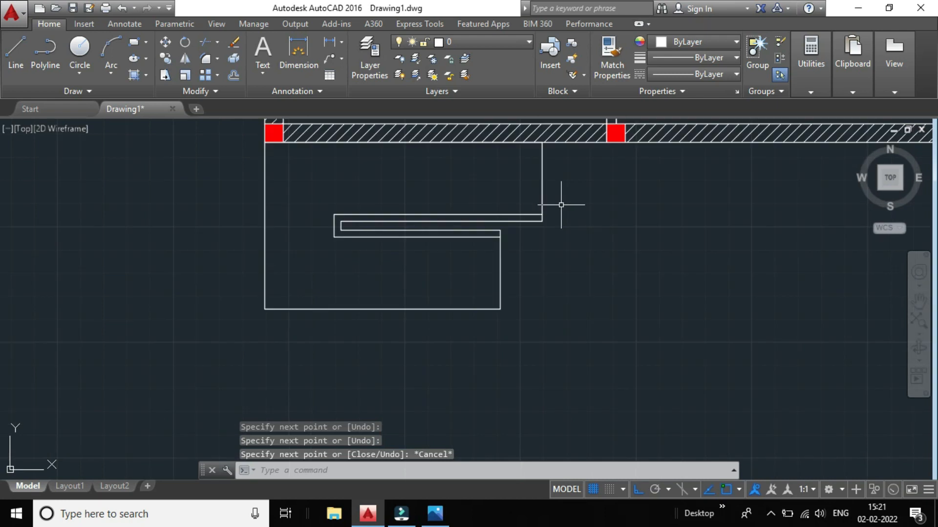
scroll(556, 223, down, 1)
scroll(555, 253, up, 1)
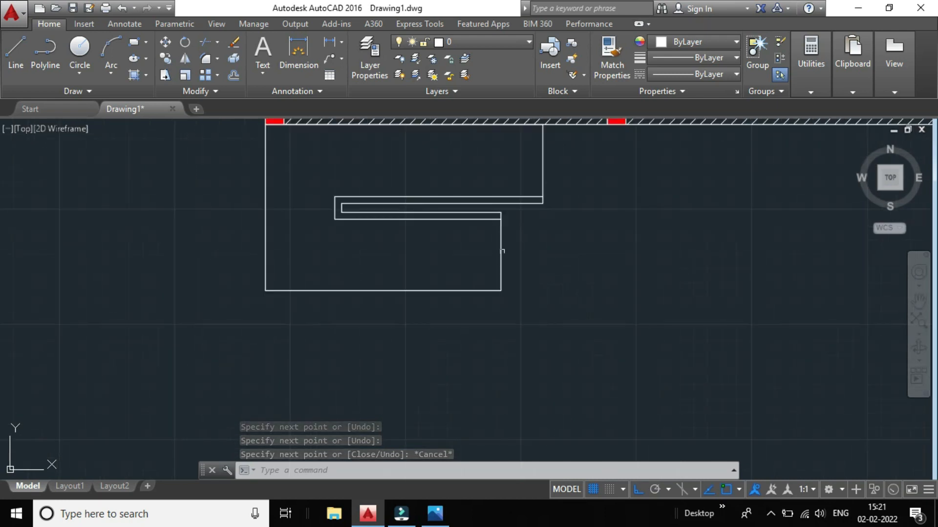
- Offset the lower flight's right edge segment 9" inward to make the first tread line
scroll(503, 251, up, 2)
click(499, 256)
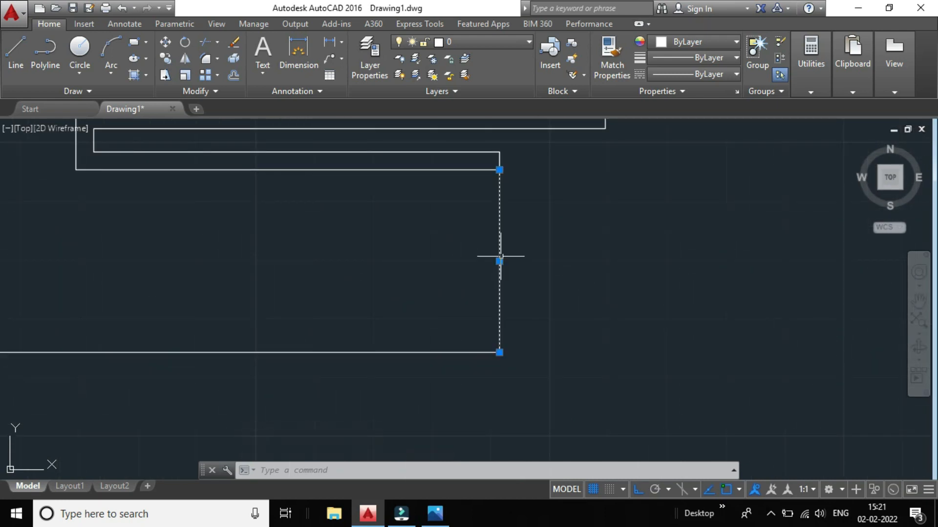
click(234, 75)
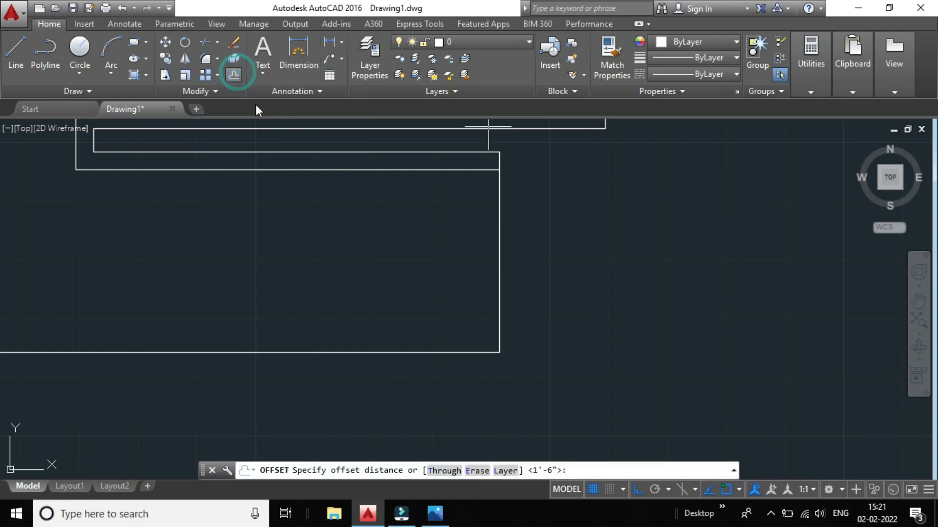
text(9)
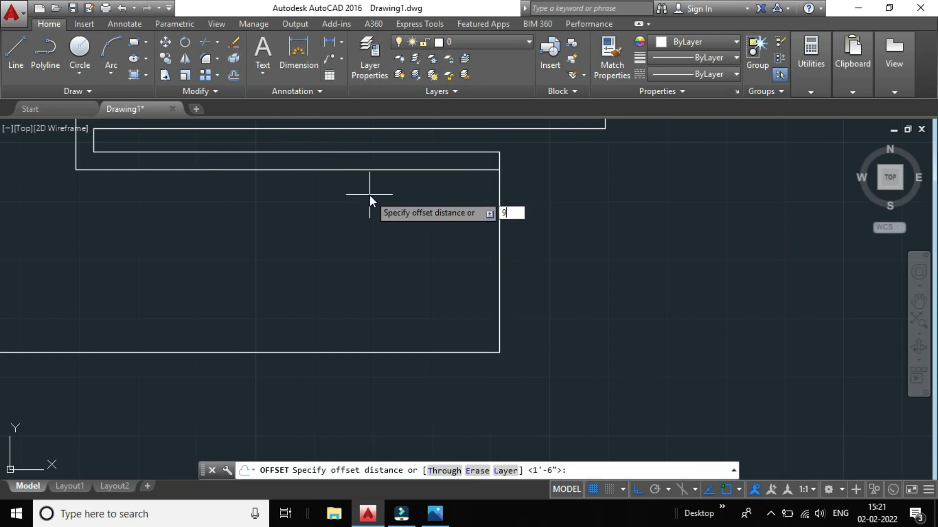
text(")
key(Return)
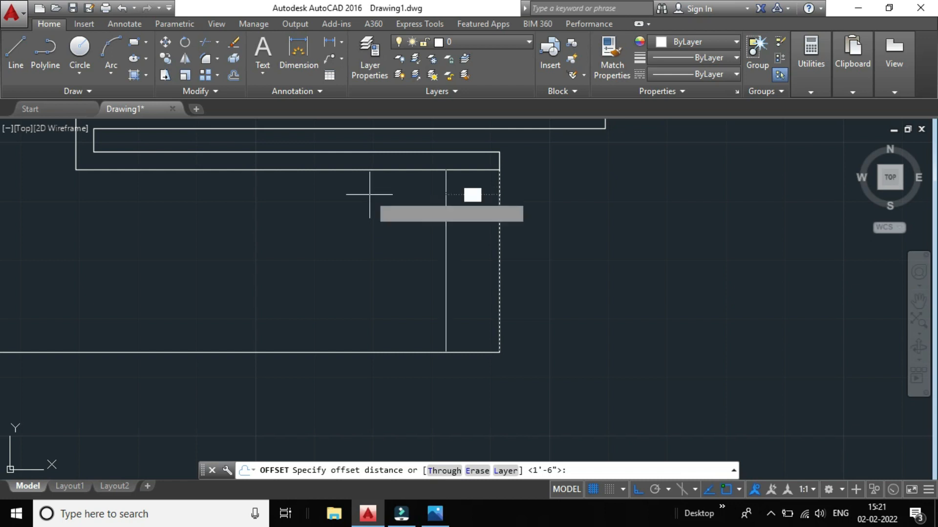
click(370, 195)
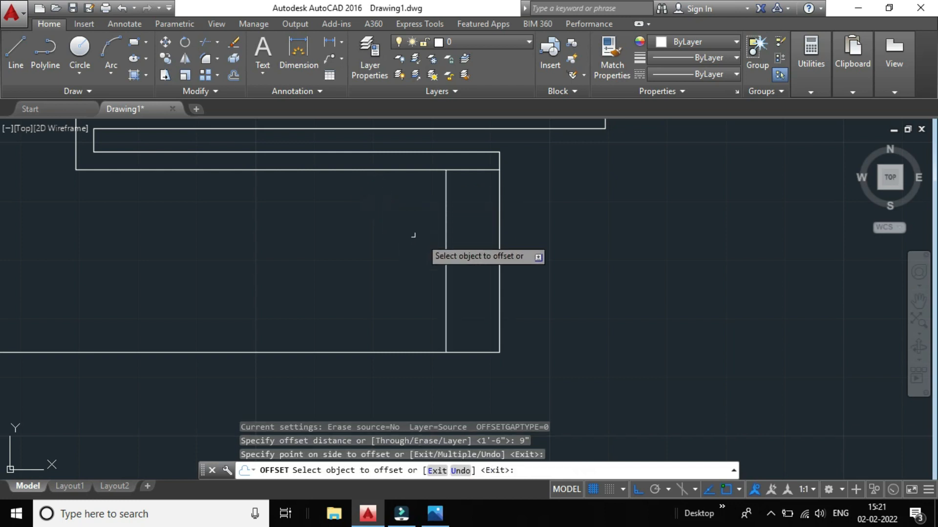
- Offset each newest tread line 9" further inward, adding seven more tread lines up to the divider's closed end
click(444, 244)
click(412, 243)
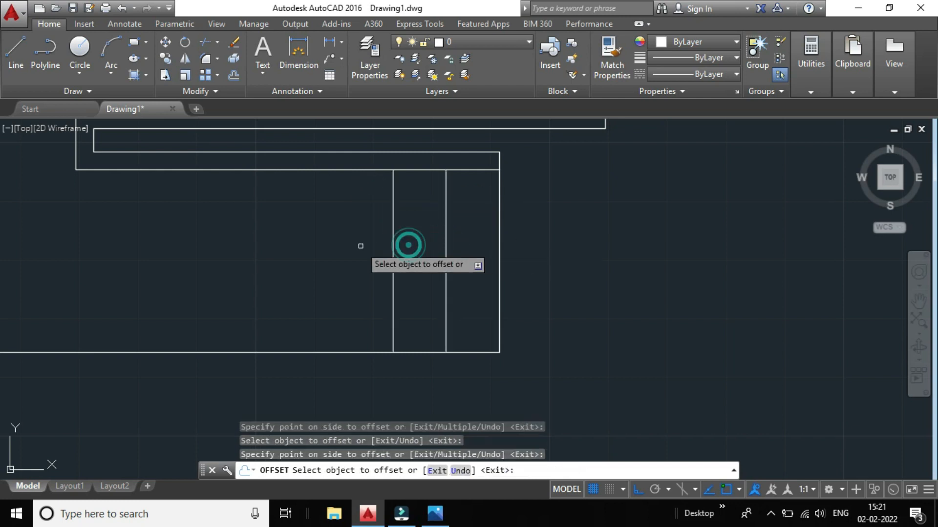
click(390, 242)
click(364, 246)
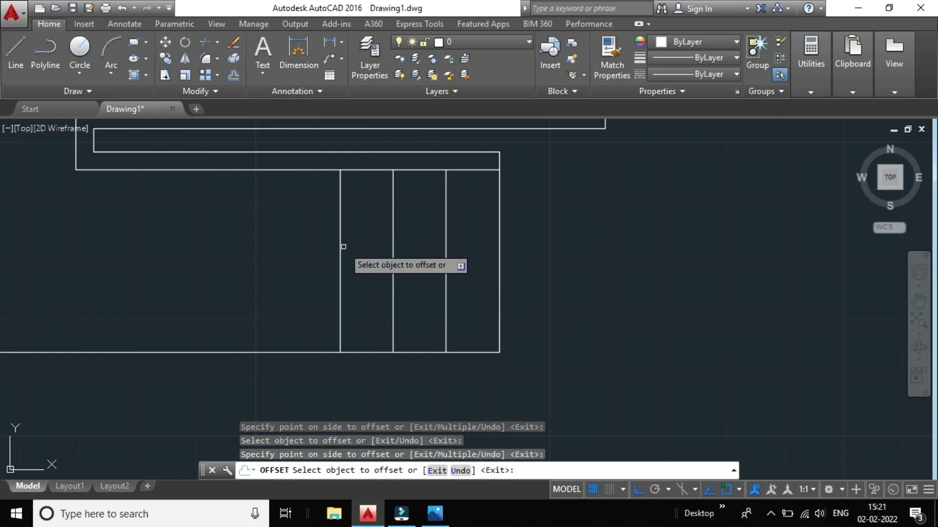
click(340, 244)
click(301, 243)
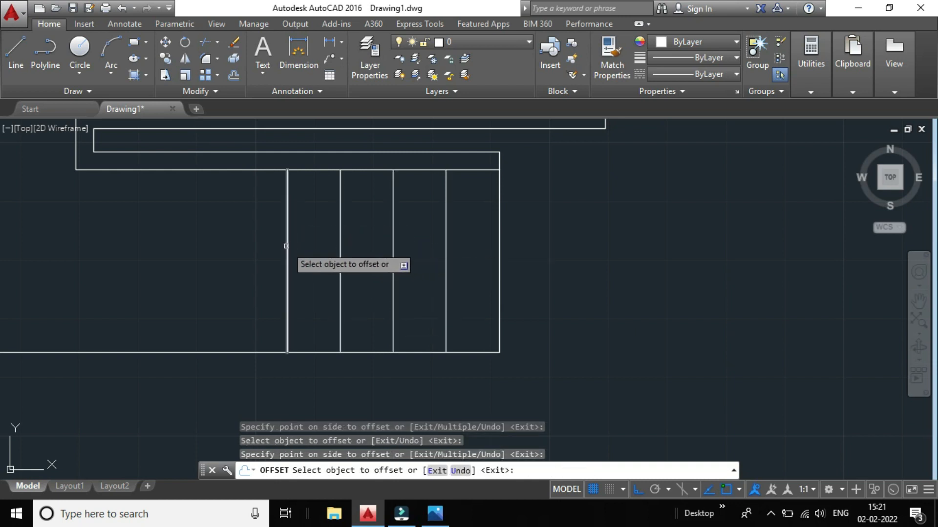
click(287, 246)
click(251, 240)
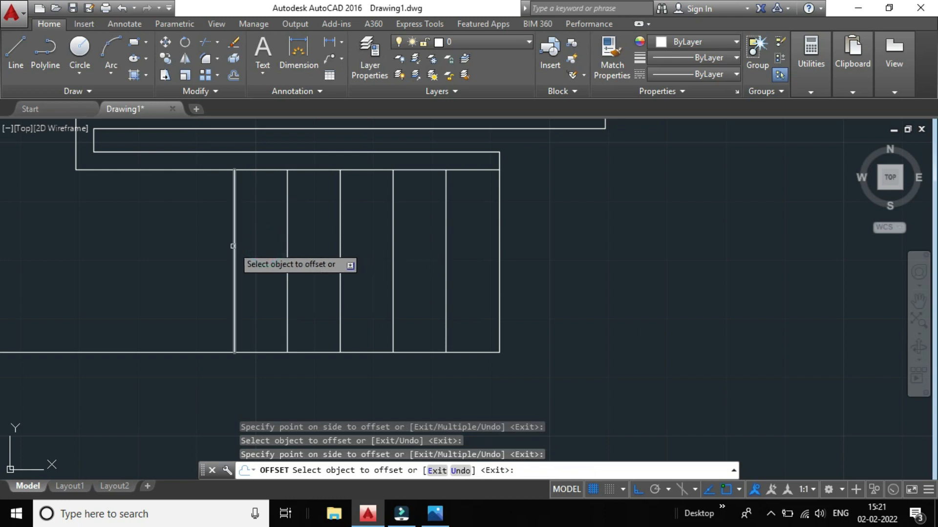
click(233, 247)
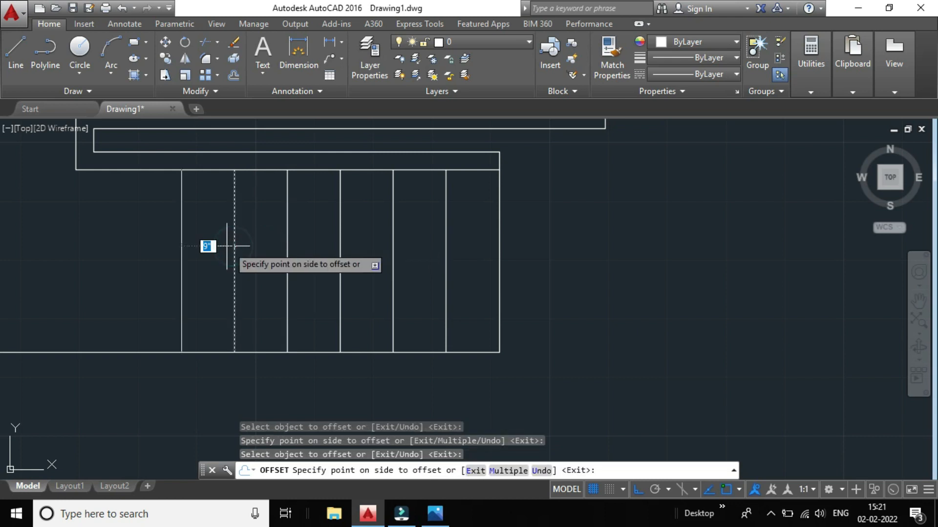
click(178, 257)
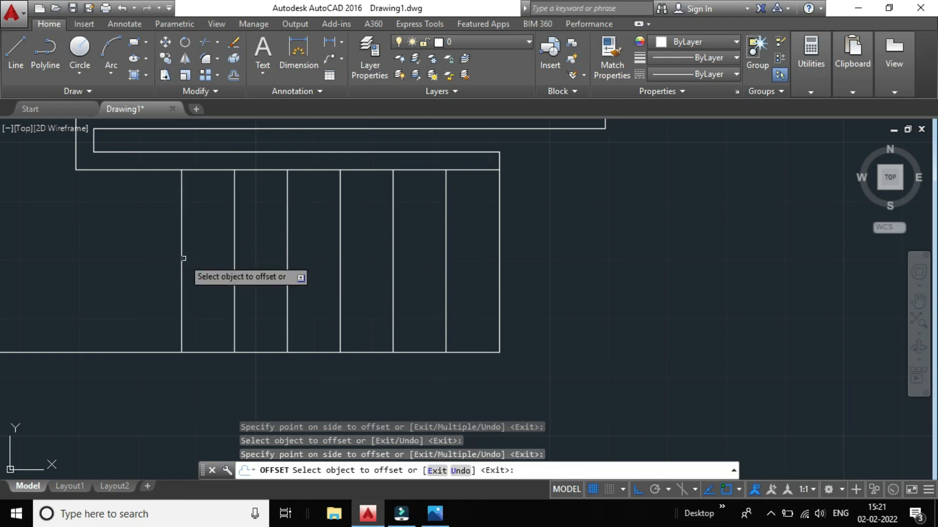
click(183, 258)
click(155, 259)
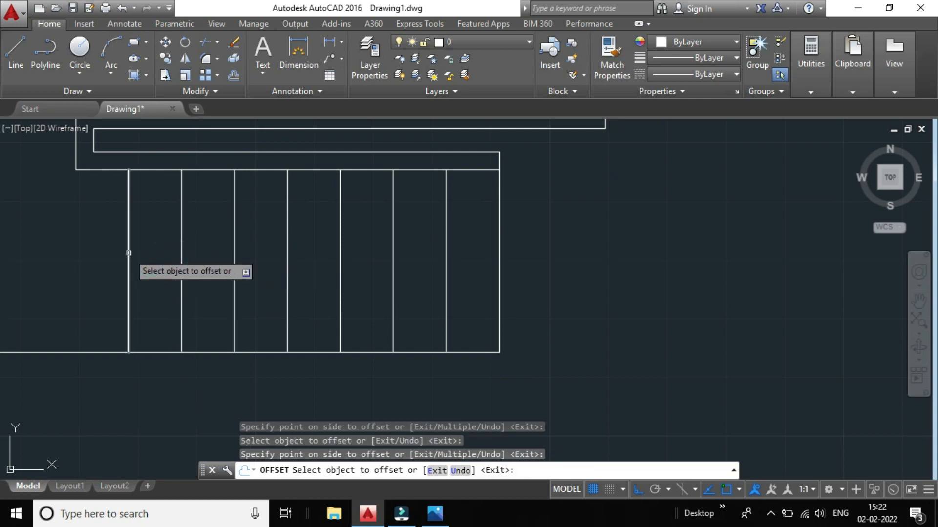
click(129, 253)
click(106, 247)
- Offset the upper flight's right edge segment inward and repeat from each new line at 9" spacing, making five tread lines
scroll(107, 250, down, 6)
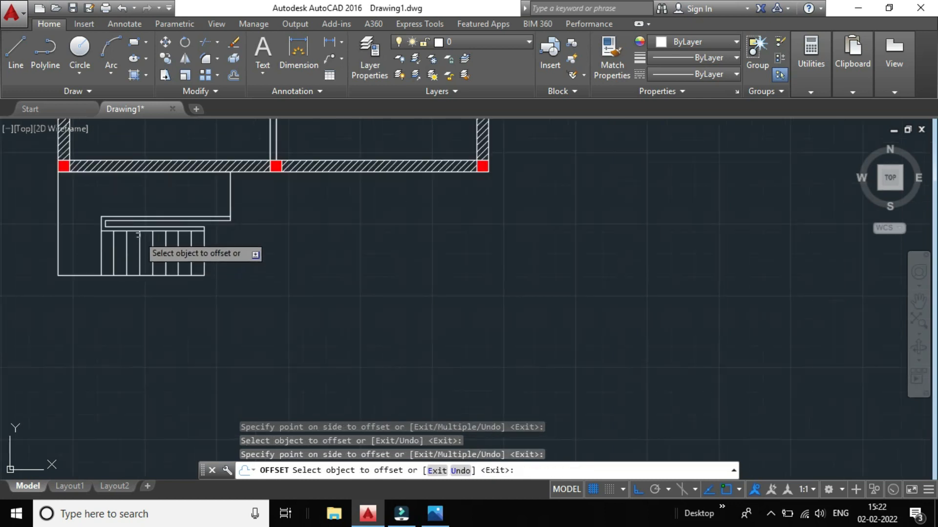
scroll(131, 209, up, 2)
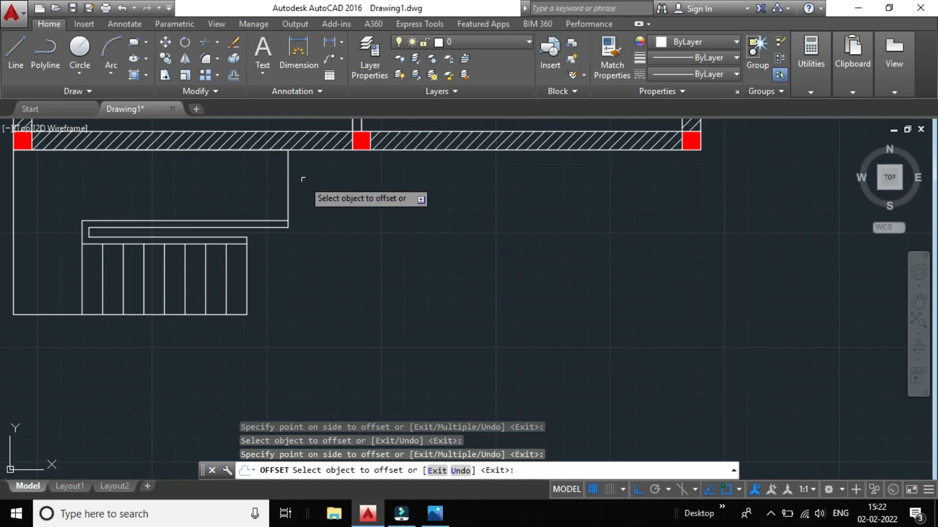
click(288, 185)
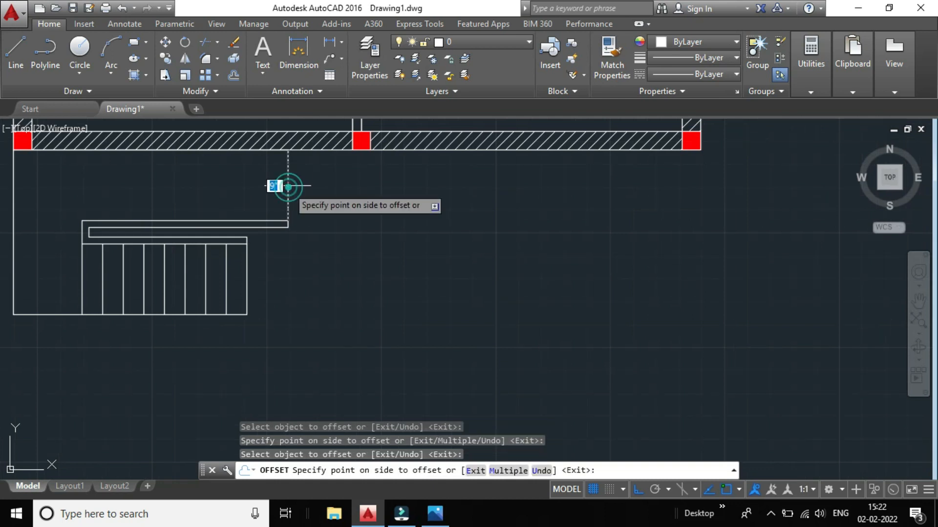
click(259, 191)
click(267, 188)
click(257, 191)
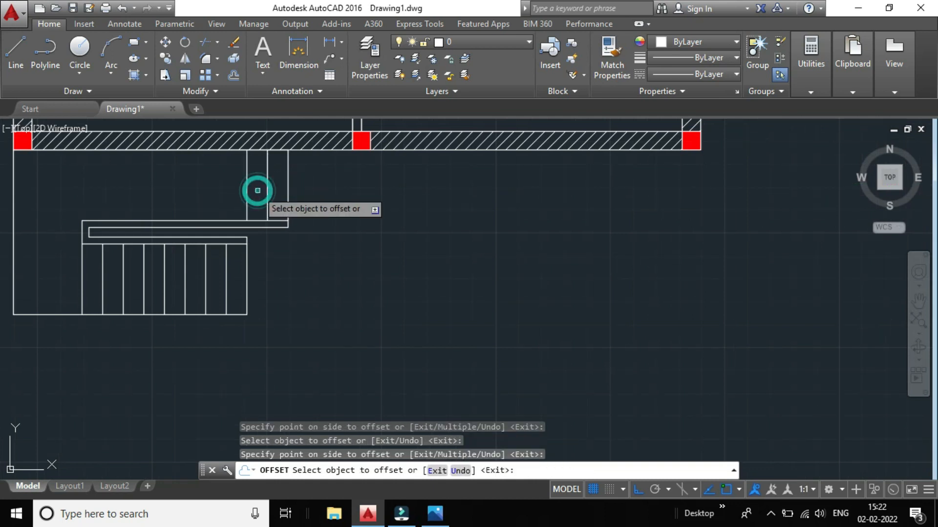
click(247, 189)
click(225, 185)
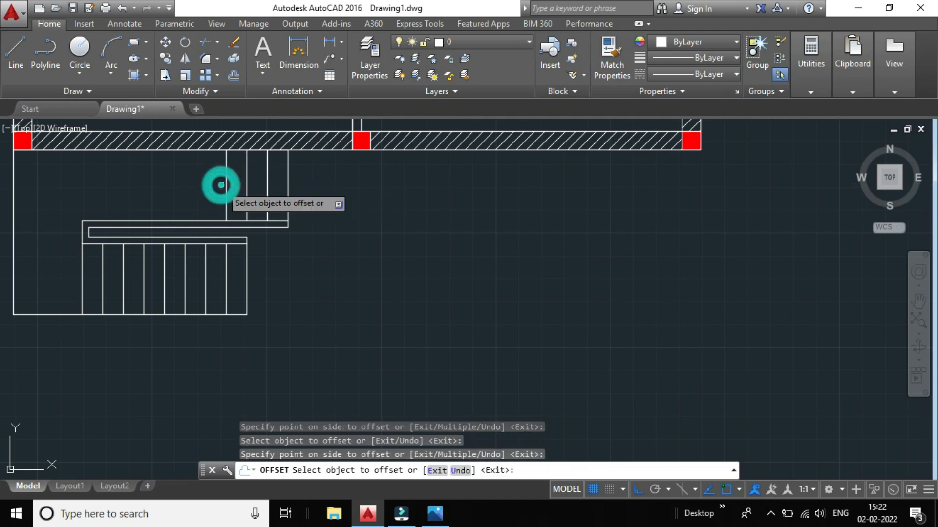
click(225, 185)
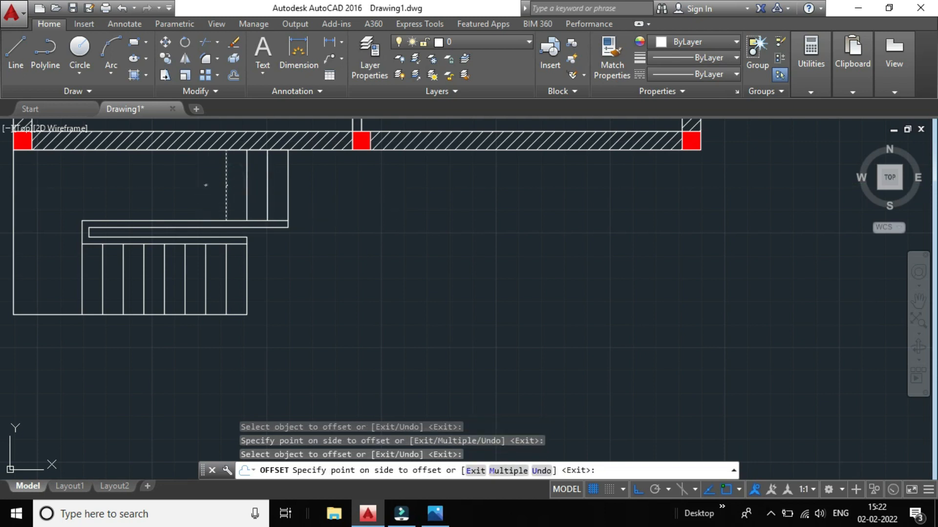
click(205, 185)
click(205, 184)
click(190, 184)
- Offset the newest upper-flight tread line 9" further inward repeatedly, adding five more tread lines up to the divider's closed end
click(186, 185)
click(171, 189)
click(164, 188)
click(164, 188)
click(152, 192)
click(144, 187)
click(131, 190)
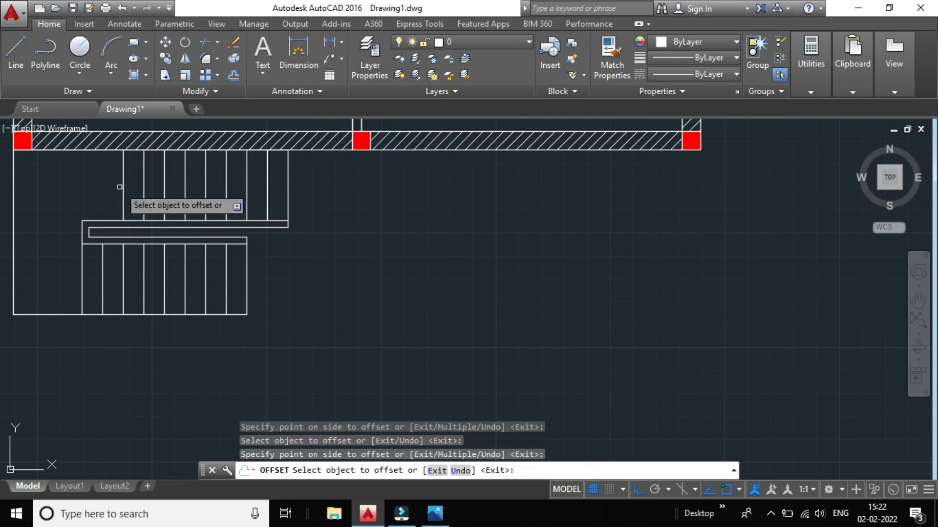
click(123, 186)
click(116, 188)
click(102, 189)
click(89, 194)
scroll(132, 203, down, 3)
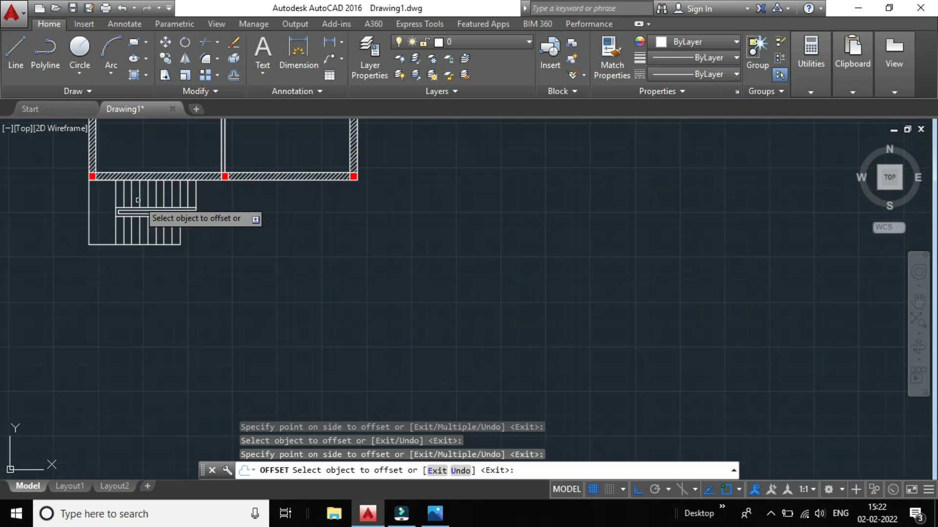
scroll(157, 208, up, 3)
scroll(247, 261, down, 3)
scroll(248, 263, up, 3)
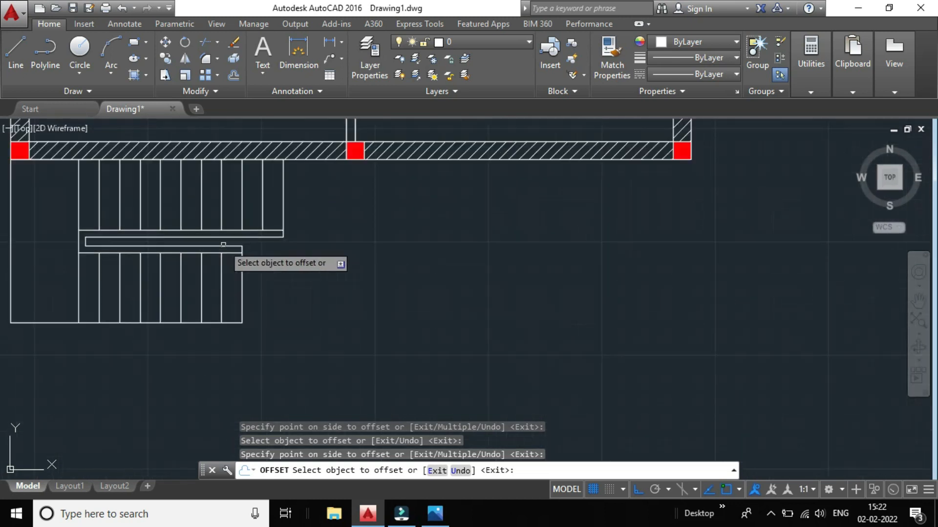
key(Escape)
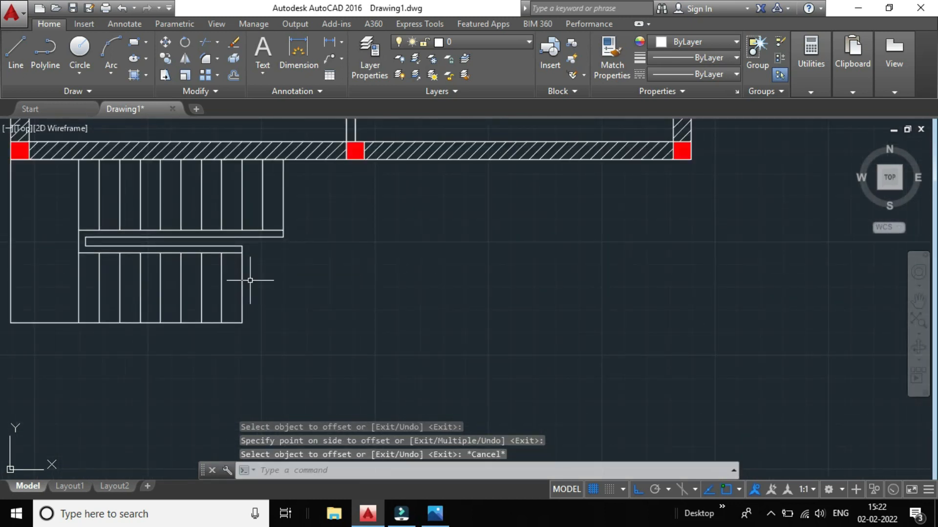
- Examine the tread lines of both stair flights and the divider between them
scroll(250, 280, down, 4)
scroll(139, 235, up, 2)
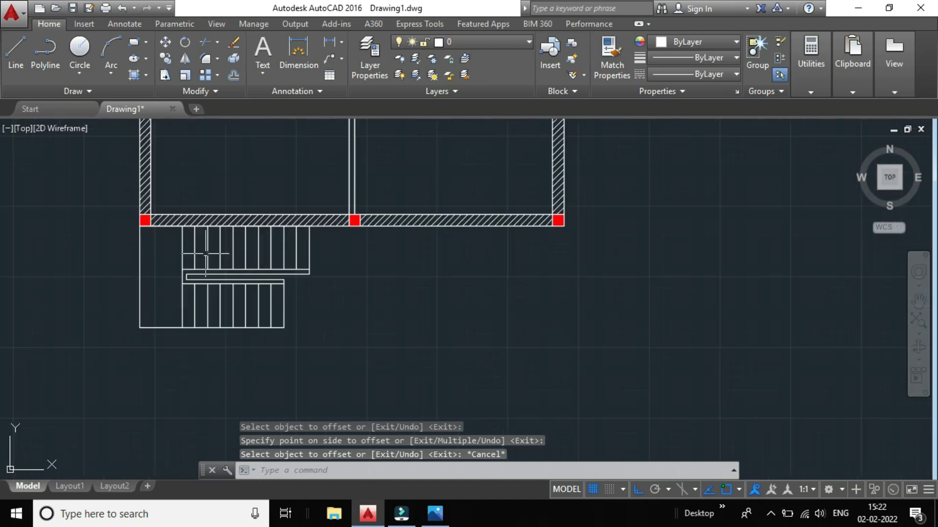
scroll(375, 283, down, 2)
scroll(325, 293, up, 2)
scroll(325, 293, up, 4)
scroll(199, 272, down, 4)
scroll(177, 275, up, 2)
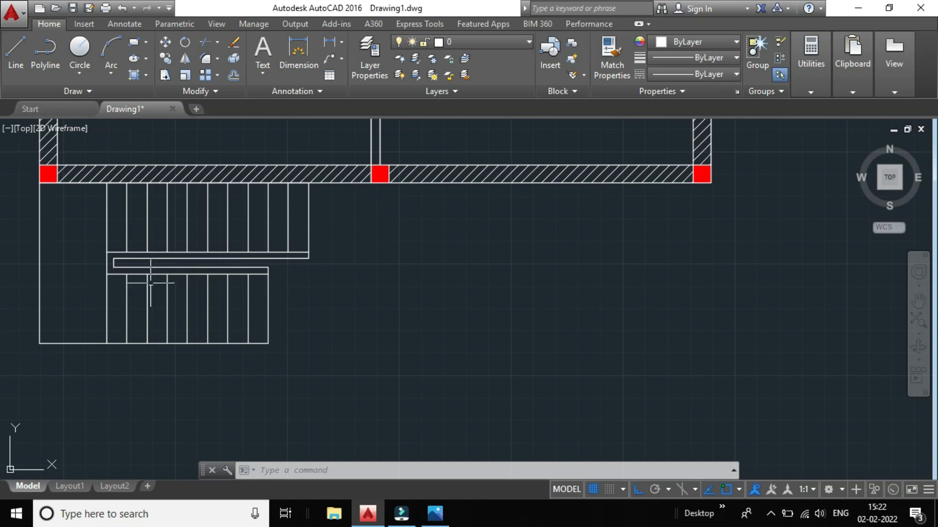
scroll(157, 269, down, 2)
scroll(205, 295, up, 2)
scroll(205, 295, down, 2)
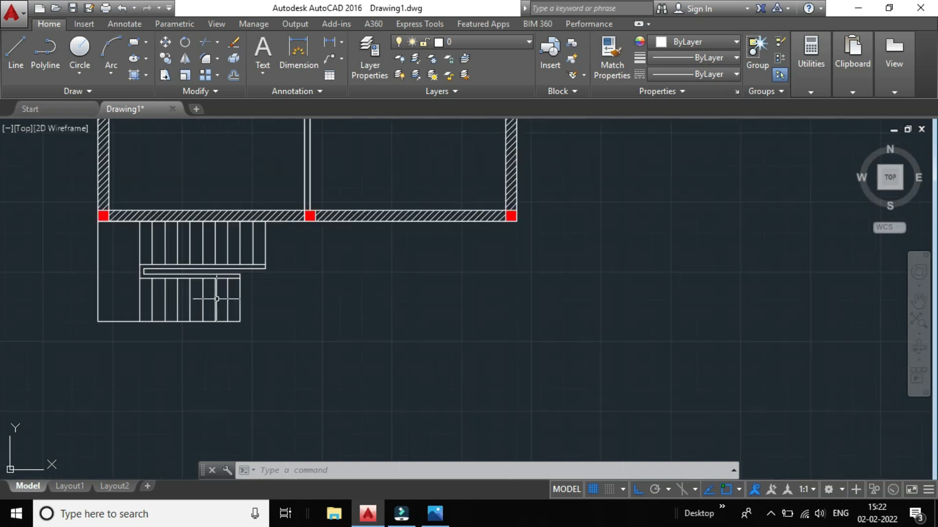
scroll(242, 291, up, 2)
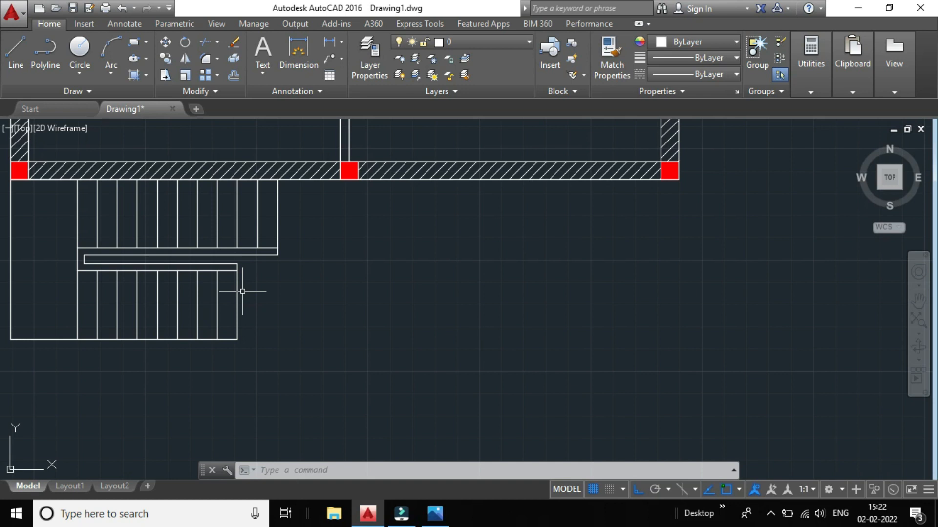
scroll(244, 291, down, 2)
scroll(259, 293, up, 2)
scroll(259, 302, down, 2)
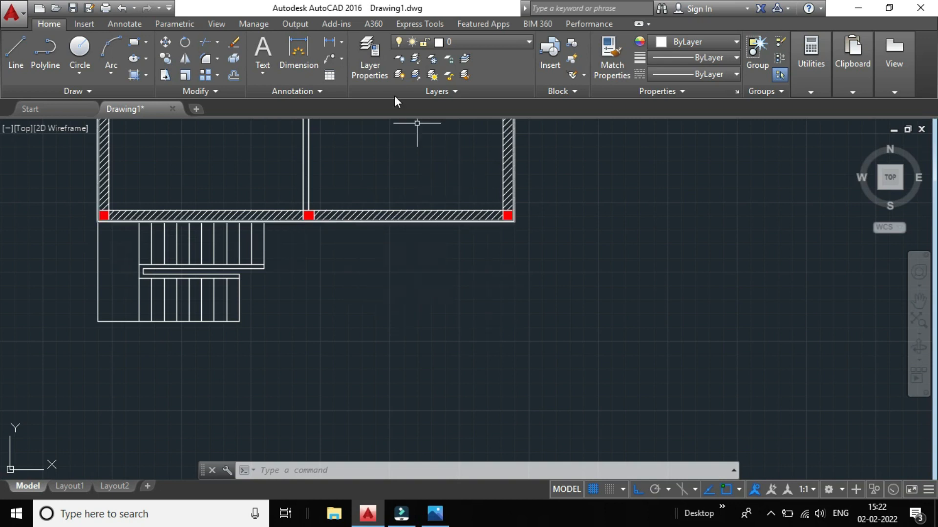
- Draw a horizontal multileader without text through the lower flight, with its arrowhead on the flight's right edge and its tail on the landing
click(341, 59)
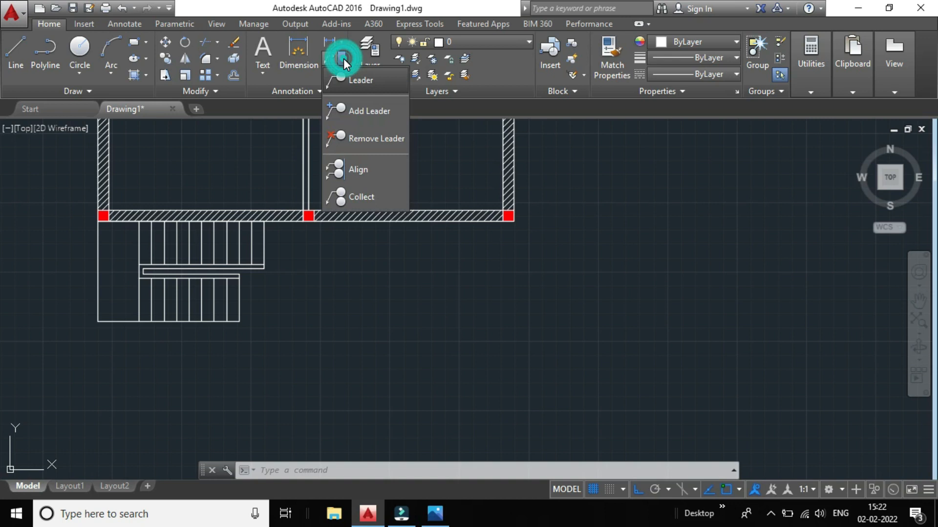
click(353, 81)
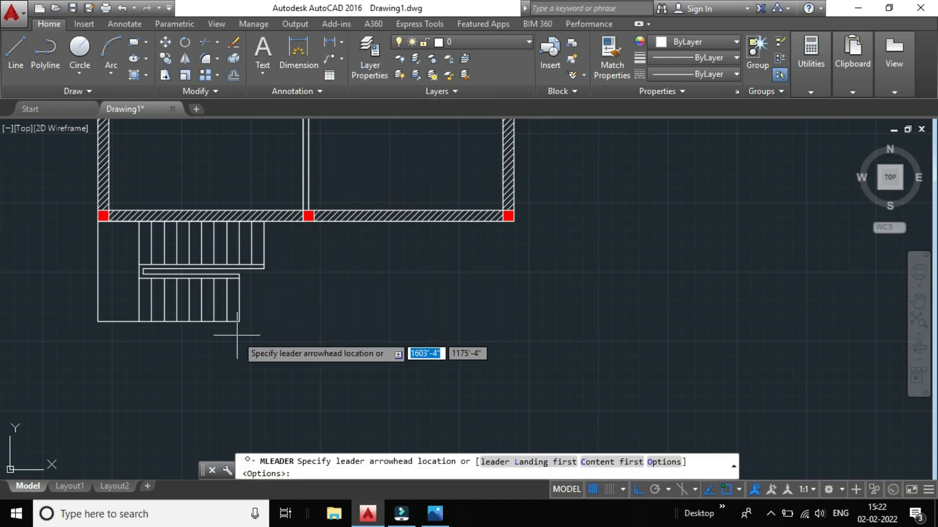
scroll(258, 309, up, 2)
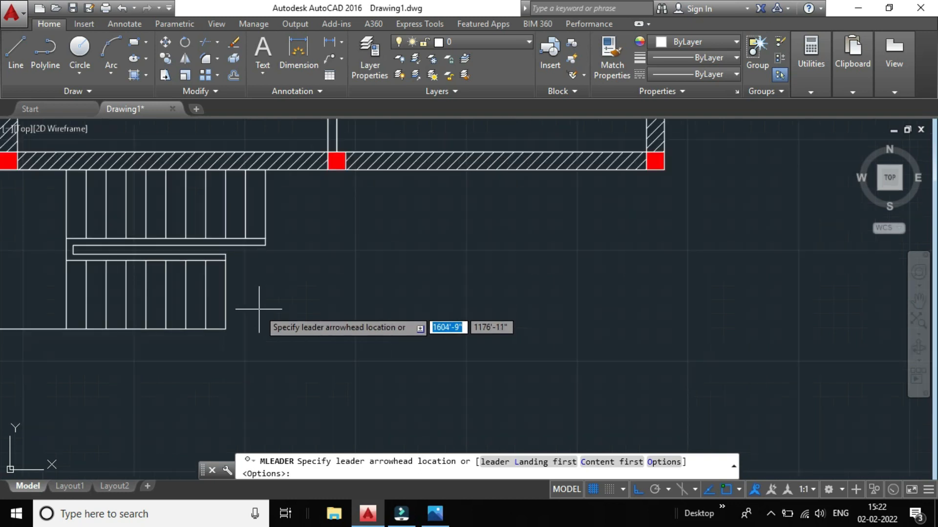
scroll(259, 308, down, 2)
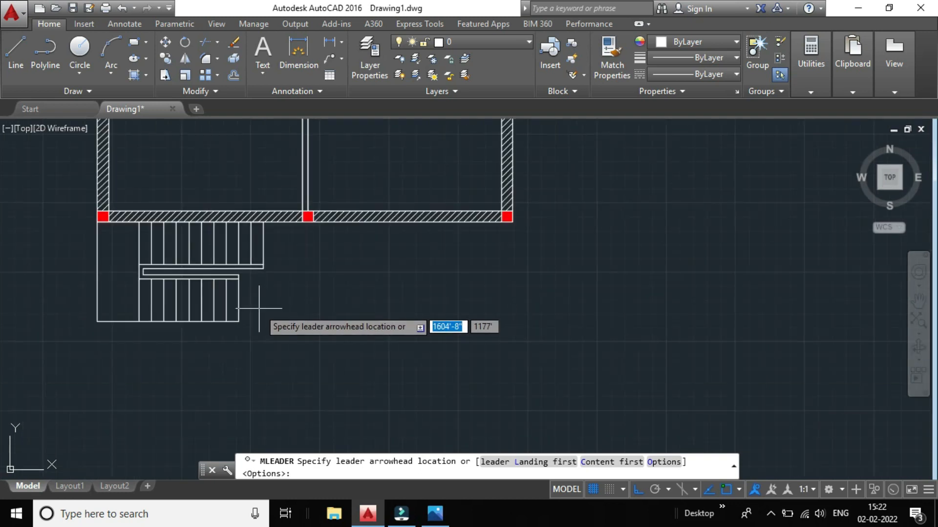
click(236, 300)
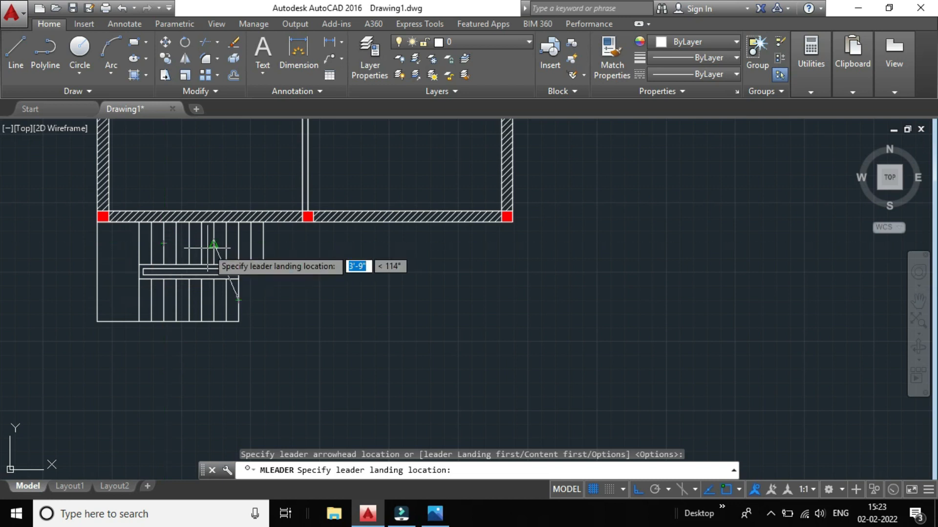
click(125, 298)
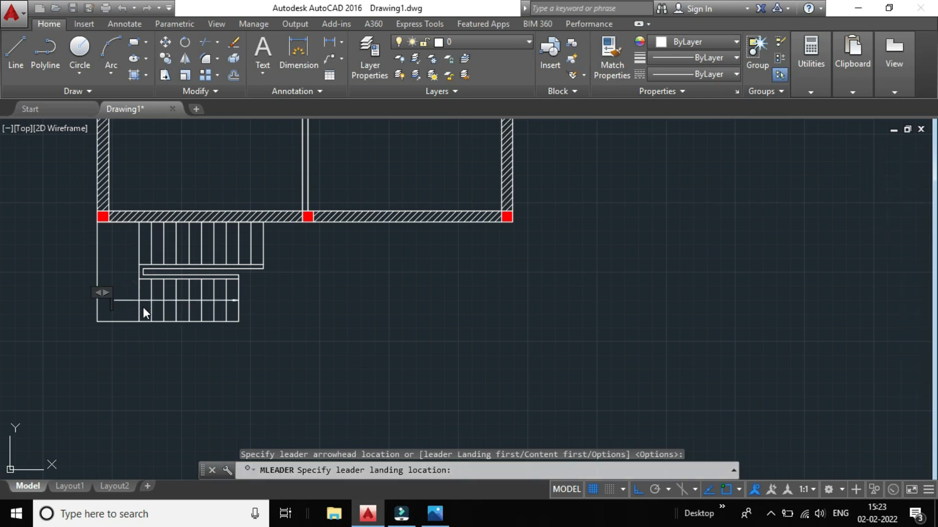
scroll(143, 306, up, 3)
scroll(189, 304, down, 1)
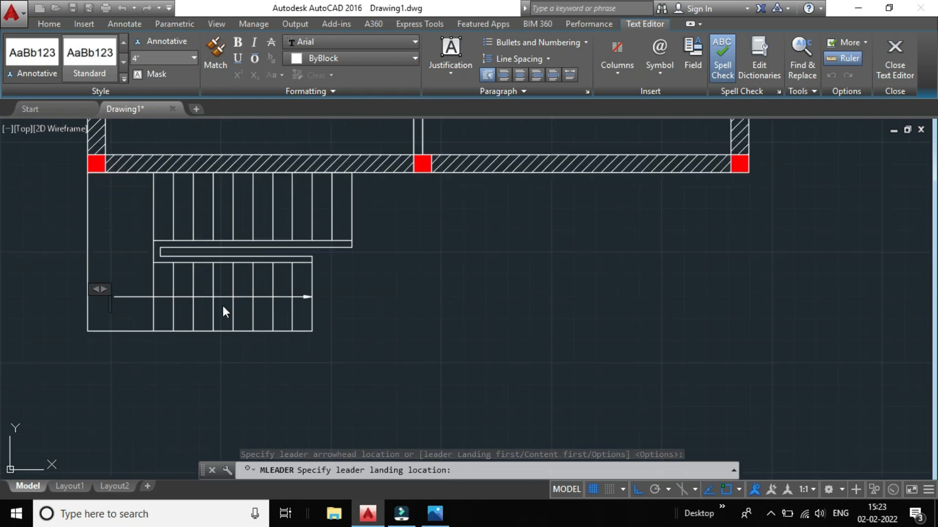
click(135, 296)
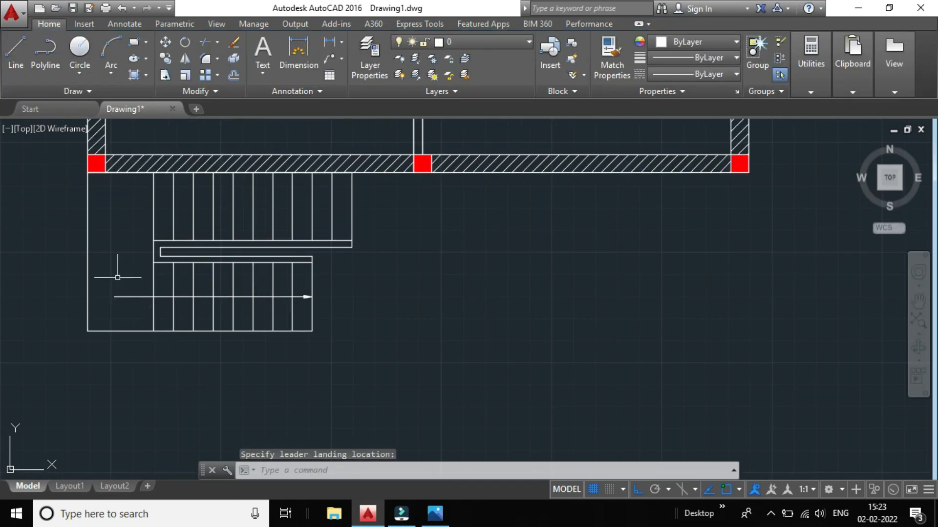
- Erase the multileader arrow running through the lower flight
scroll(174, 289, up, 2)
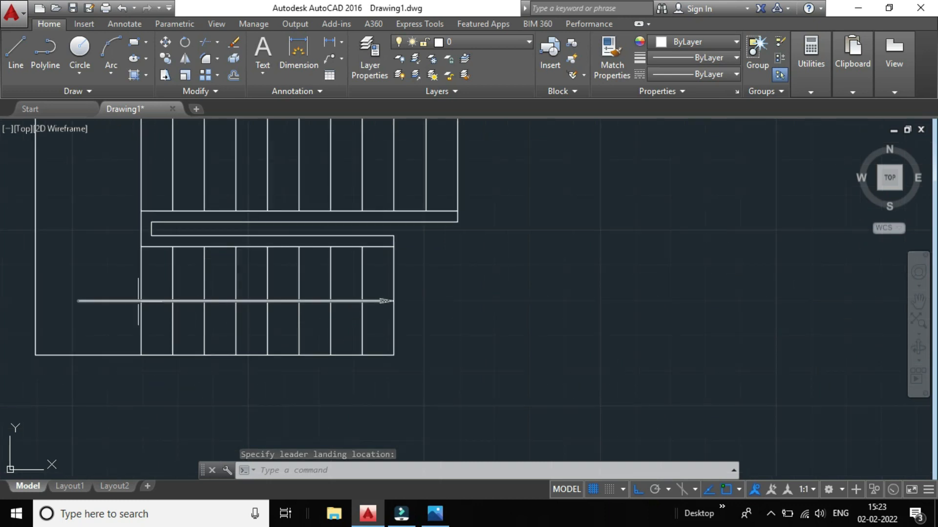
click(147, 301)
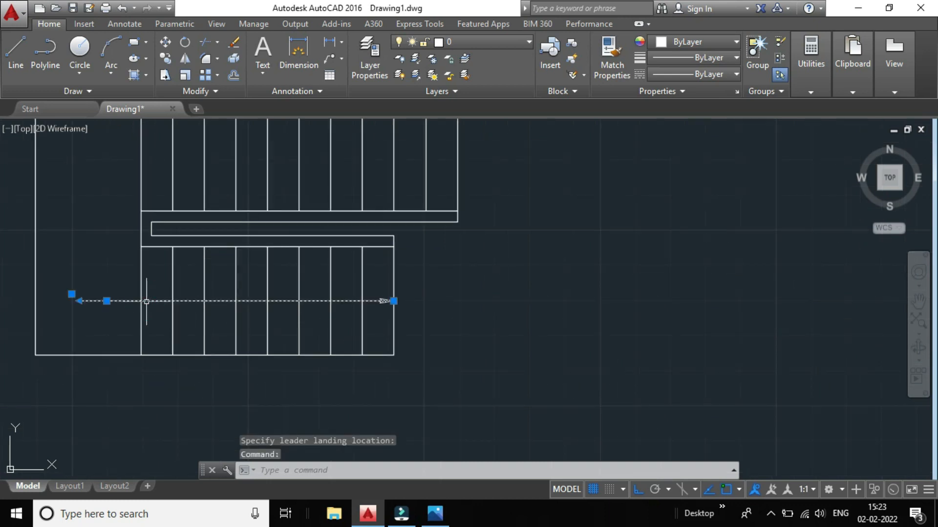
key(Delete)
- Draw a horizontal multileader without text through the upper flight, with its arrowhead on the flight's right edge and its tail on the landing
scroll(147, 302, down, 2)
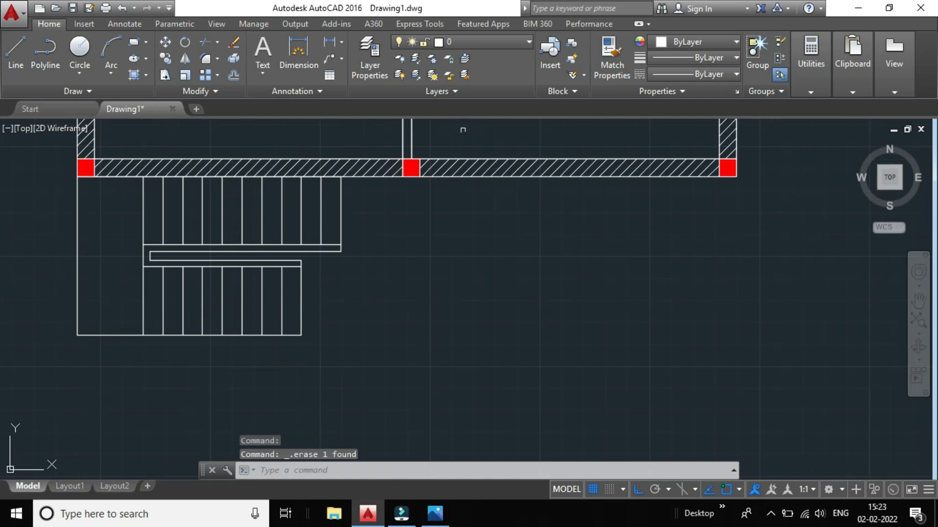
click(328, 57)
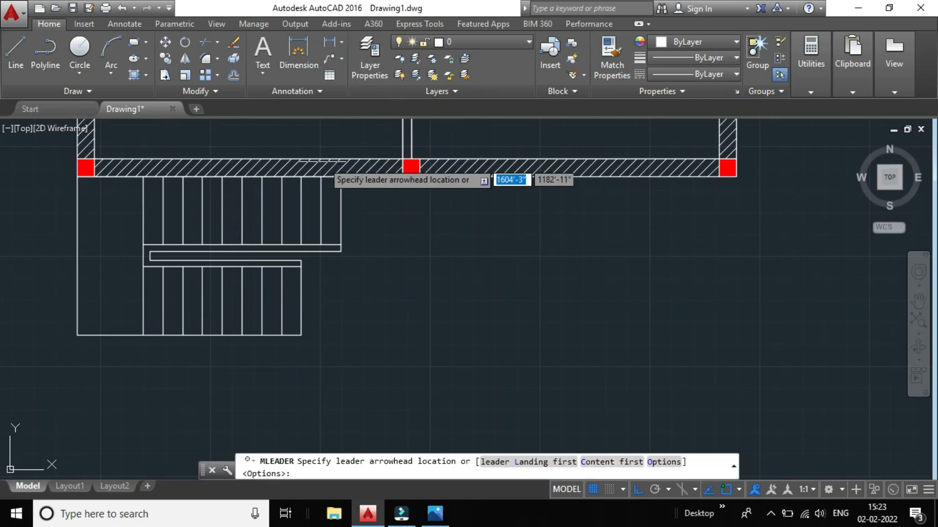
click(340, 211)
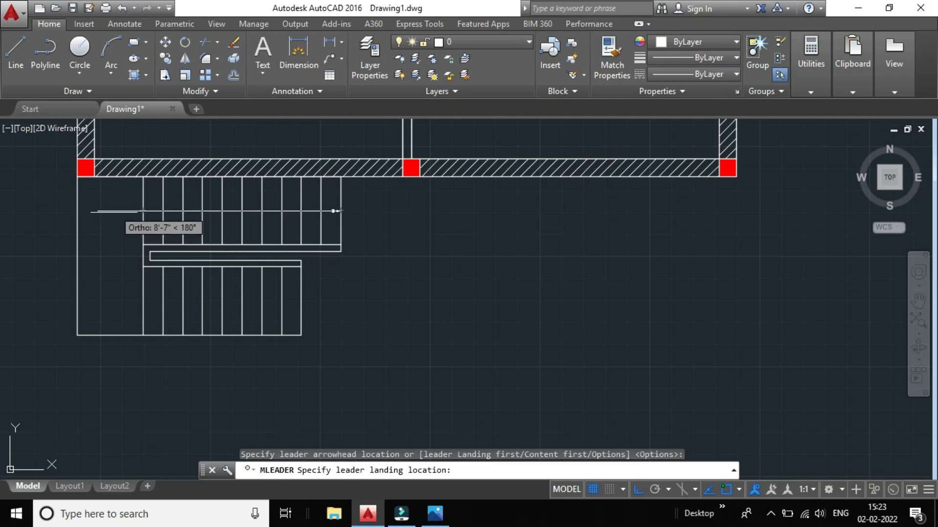
click(92, 211)
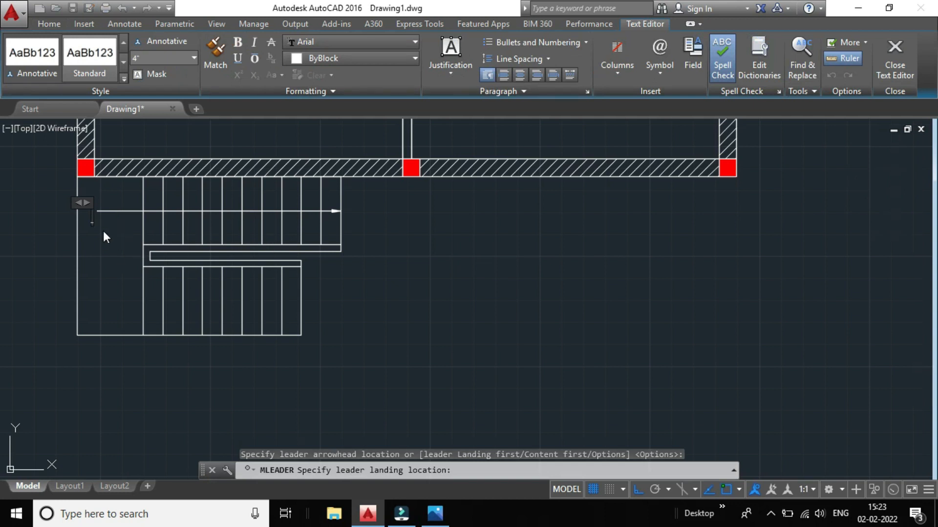
scroll(103, 233, up, 2)
scroll(101, 229, down, 2)
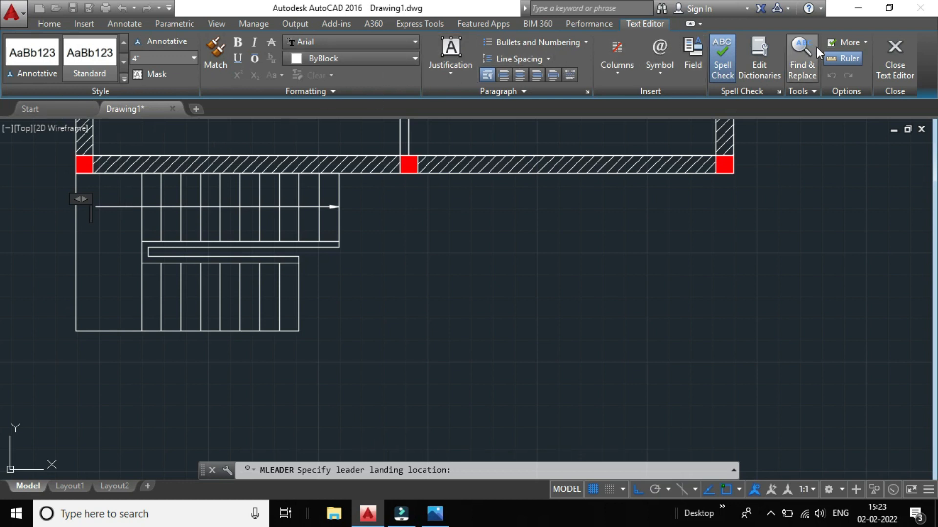
click(887, 57)
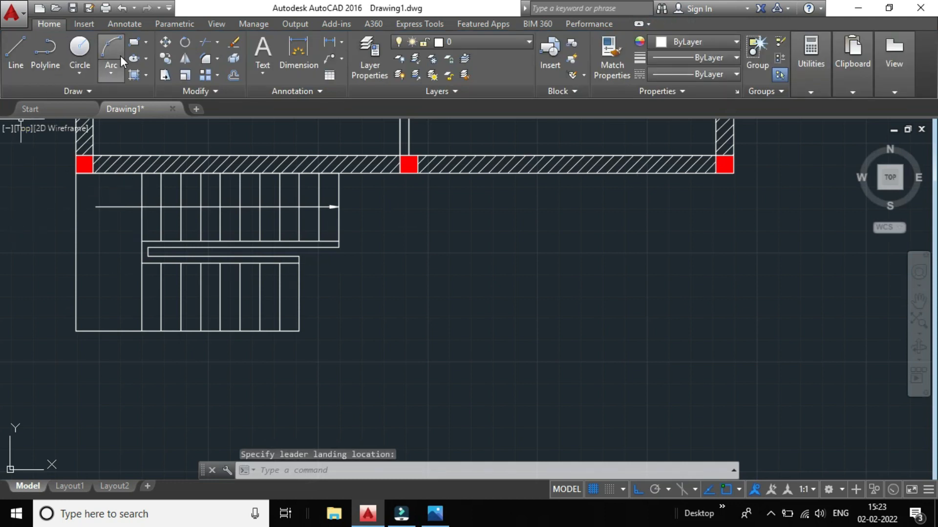
- Draw a vertical multileader without text on the landing, with its arrowhead at the upper arrow's tail and its landing level with the lower flight
click(328, 57)
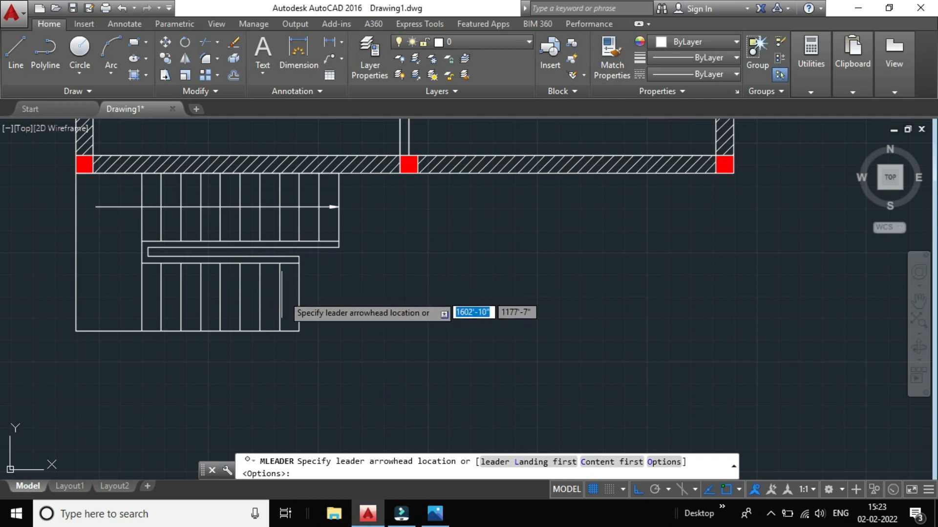
click(96, 208)
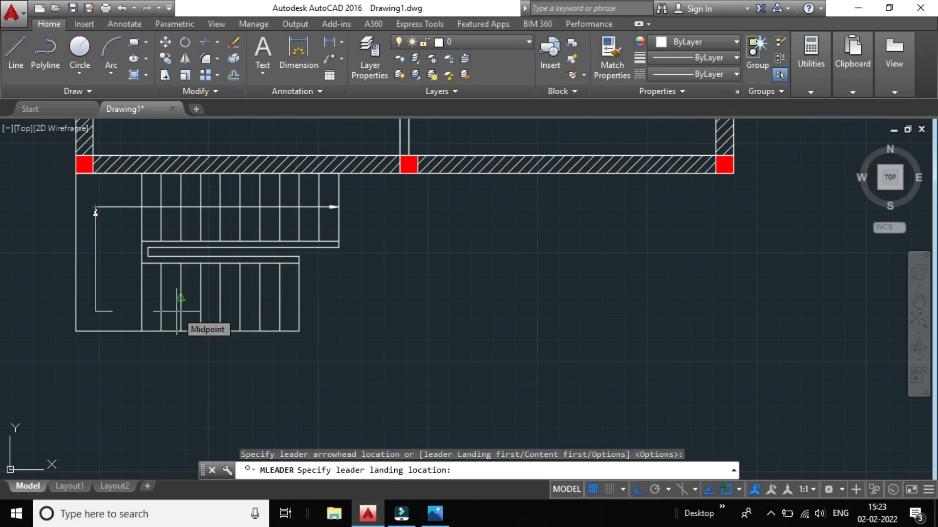
key(F8)
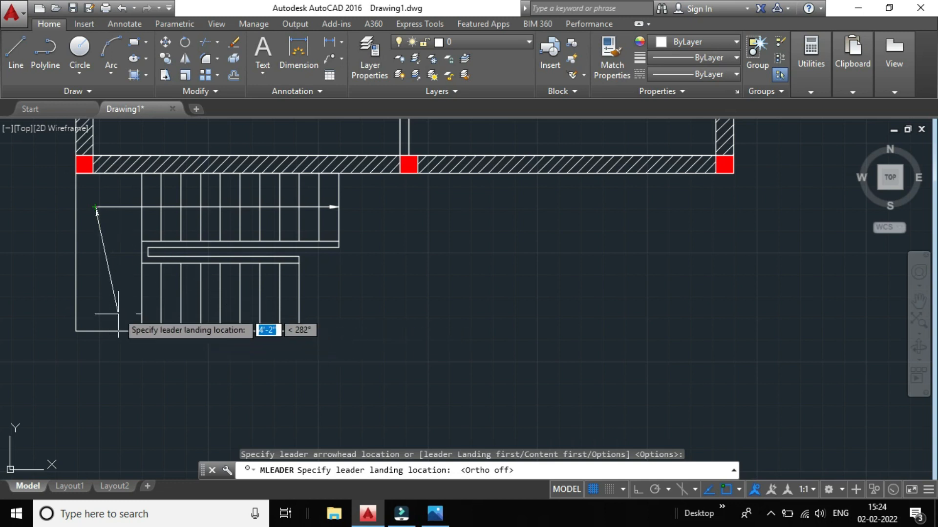
click(95, 282)
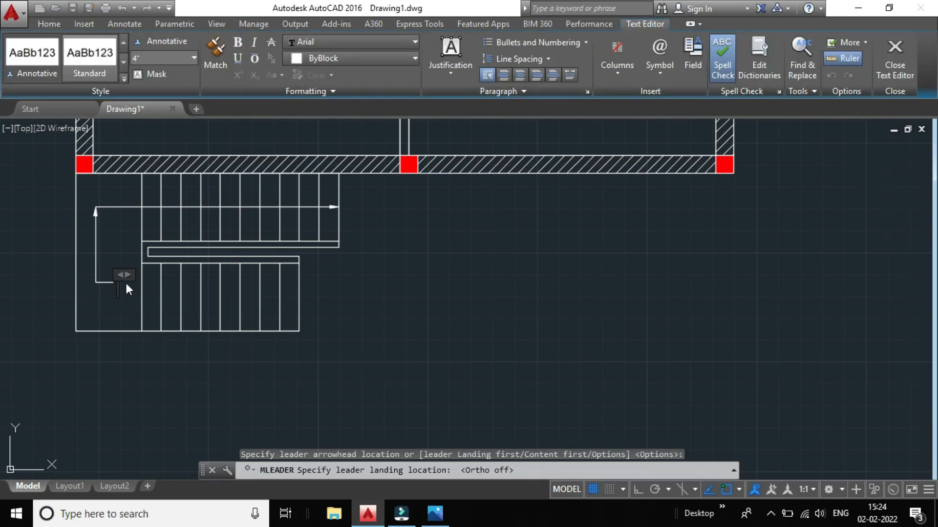
scroll(126, 288, up, 3)
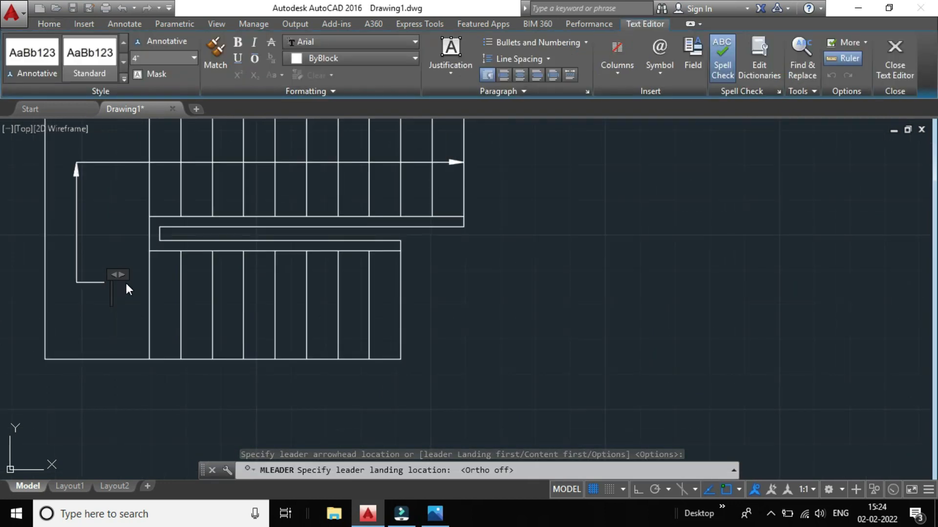
scroll(125, 288, down, 2)
scroll(144, 256, up, 2)
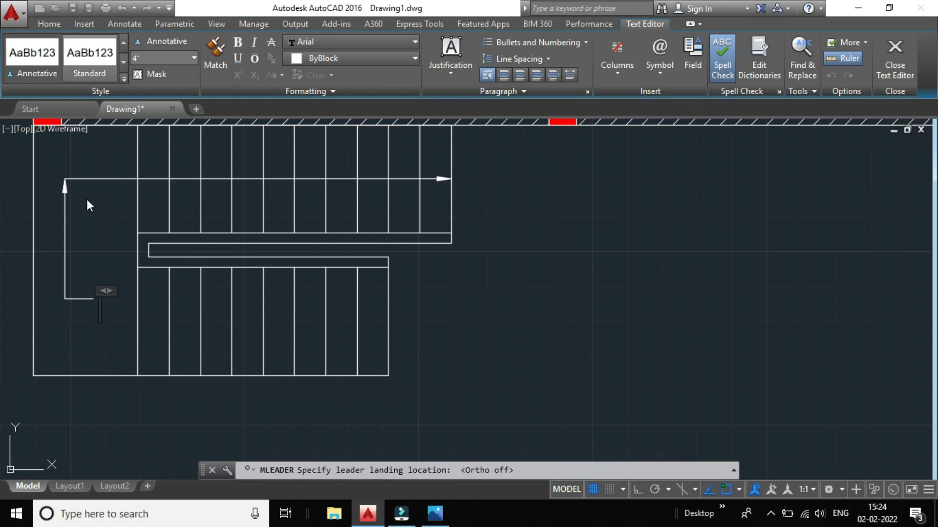
scroll(87, 200, up, 2)
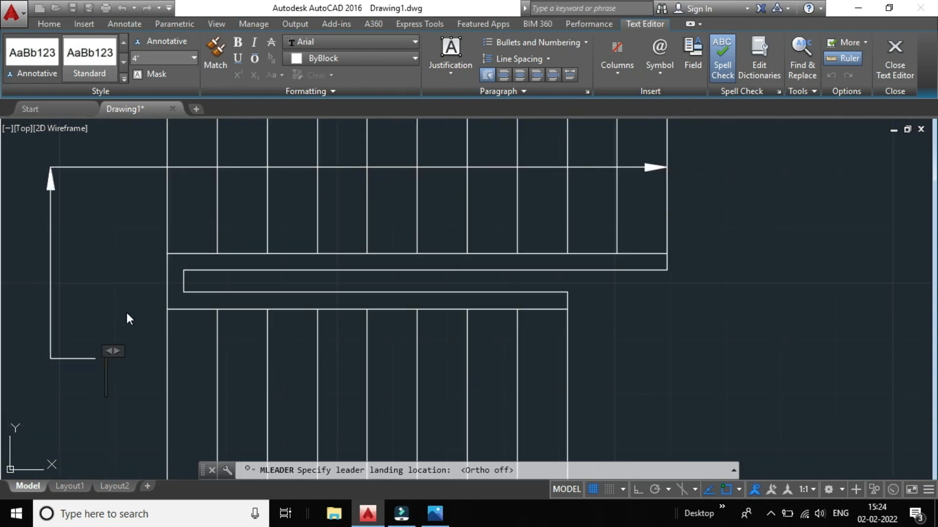
click(895, 58)
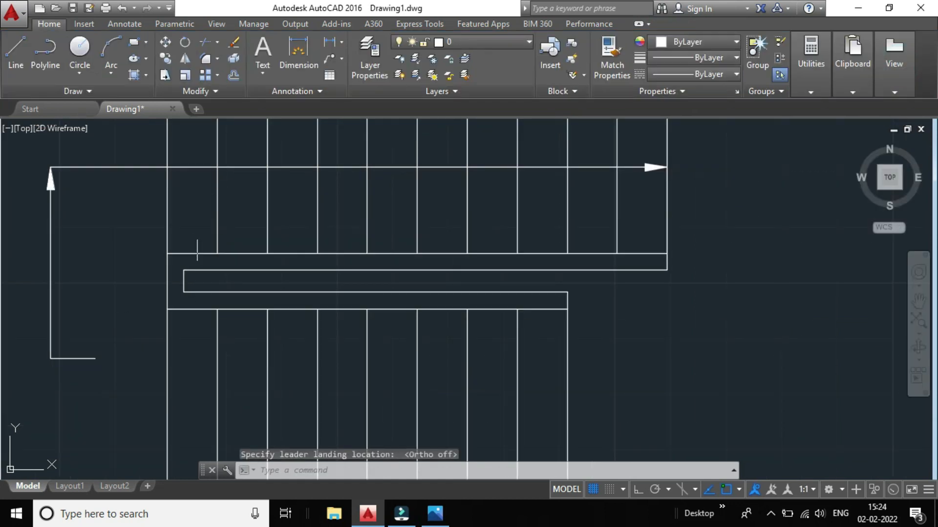
- Draw a horizontal multileader without text through the lower flight, with its arrowhead at the vertical leader's end and its landing point on the flight's right edge
scroll(138, 307, down, 2)
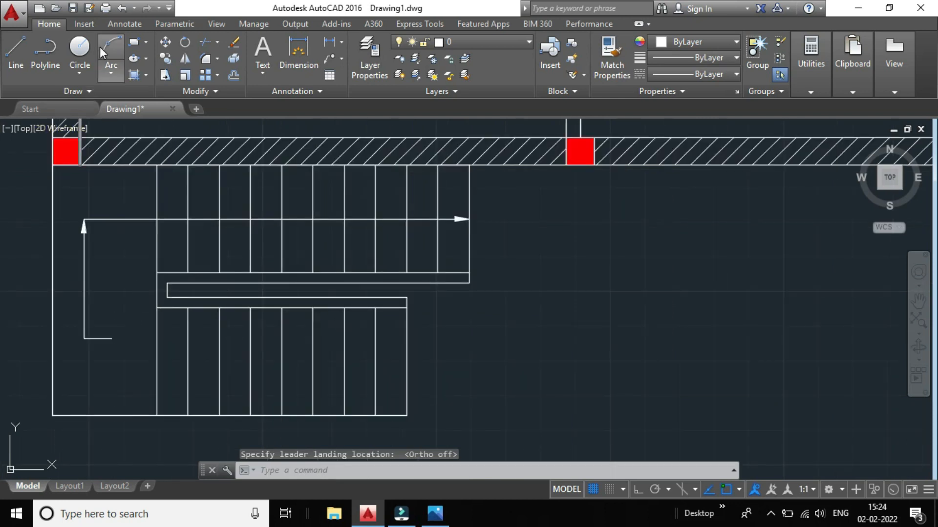
click(332, 57)
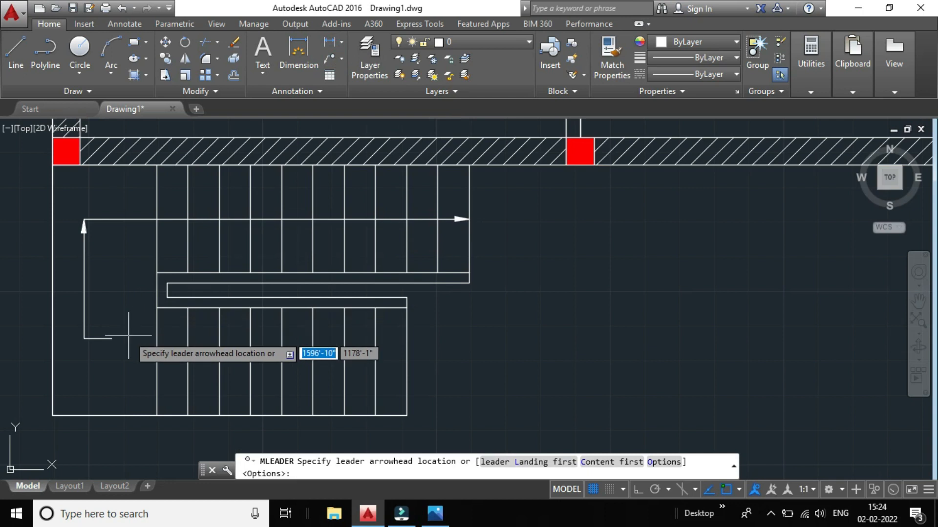
click(112, 338)
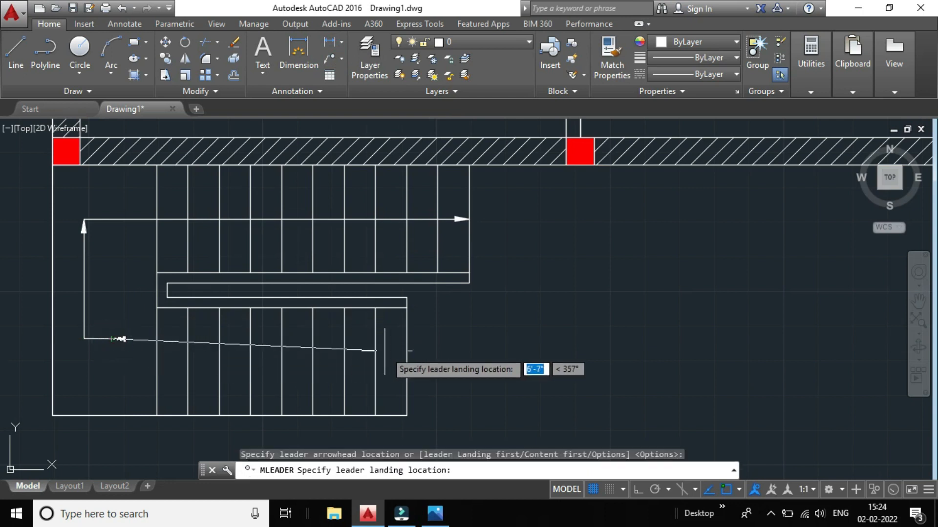
click(406, 339)
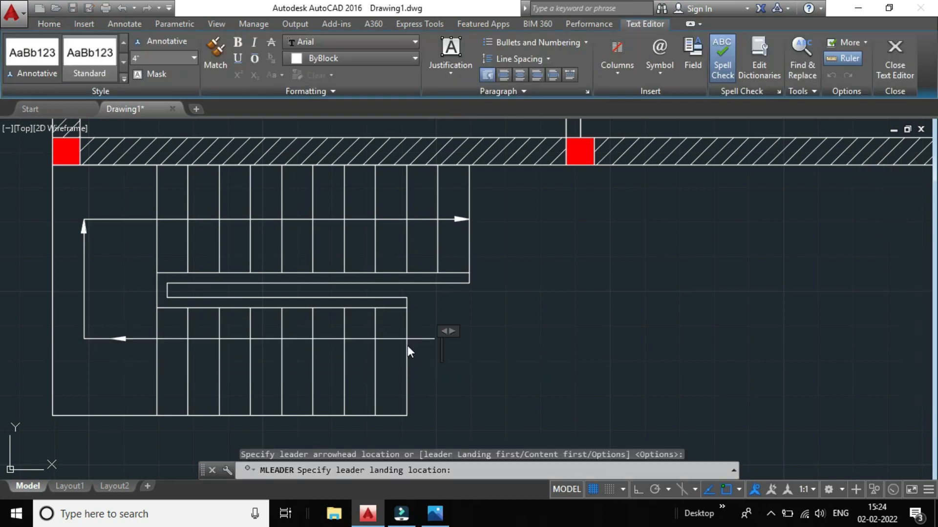
click(407, 344)
scroll(418, 335, down, 2)
scroll(418, 332, up, 2)
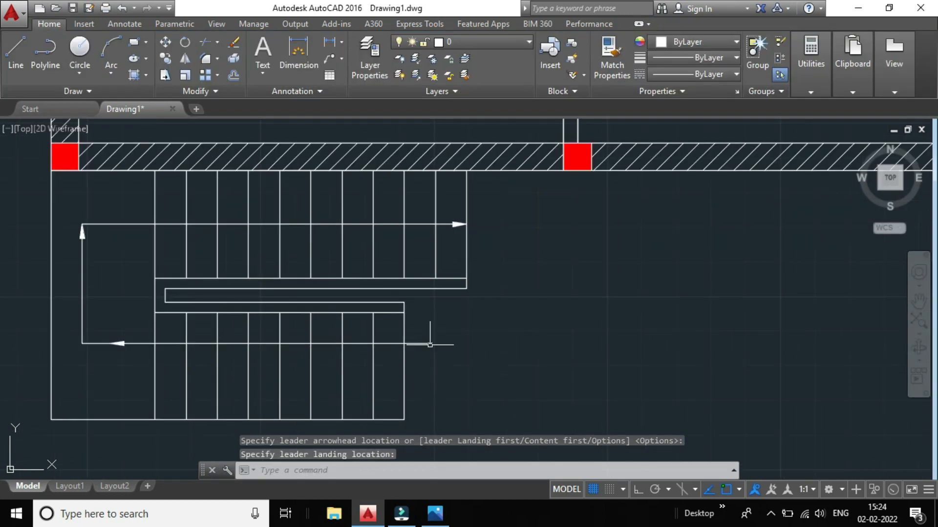
scroll(151, 340, up, 2)
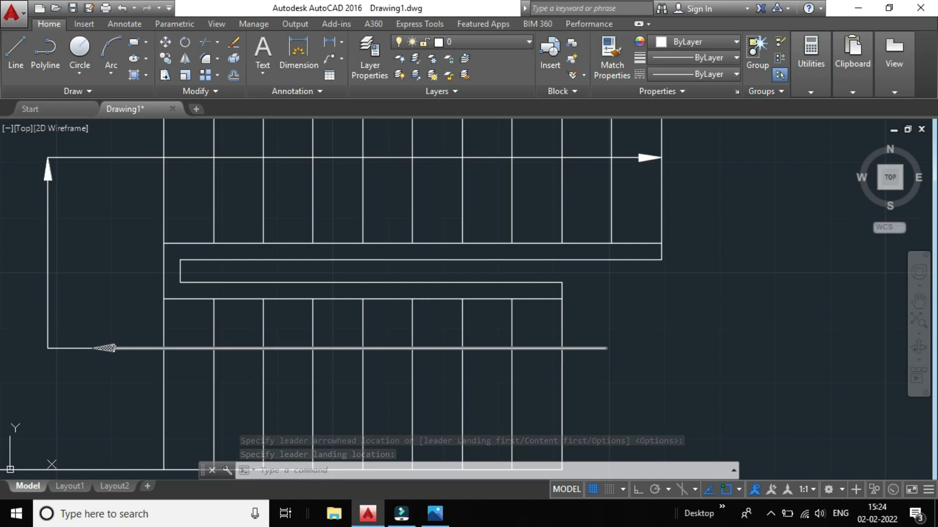
scroll(140, 351, down, 2)
scroll(168, 248, down, 2)
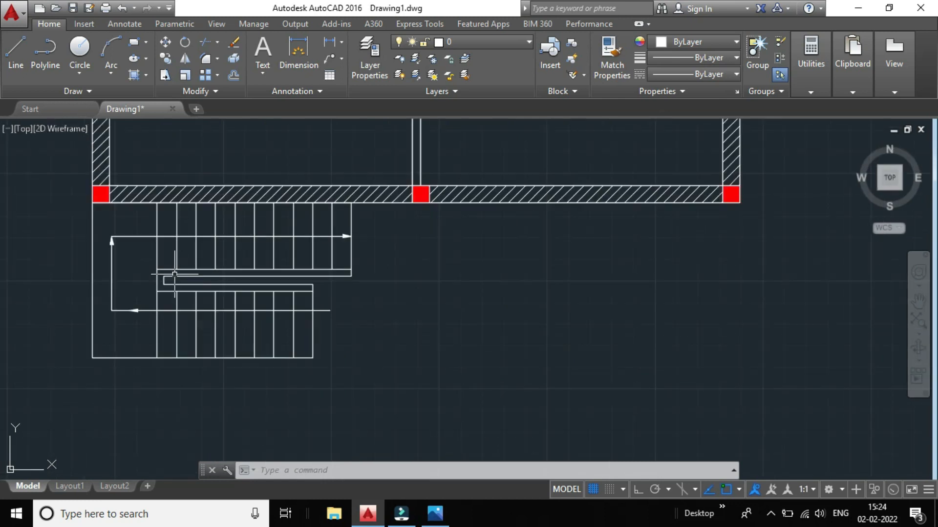
- Try to remove the leader arrow from the lower flight's multileader with Remove Leader
click(341, 57)
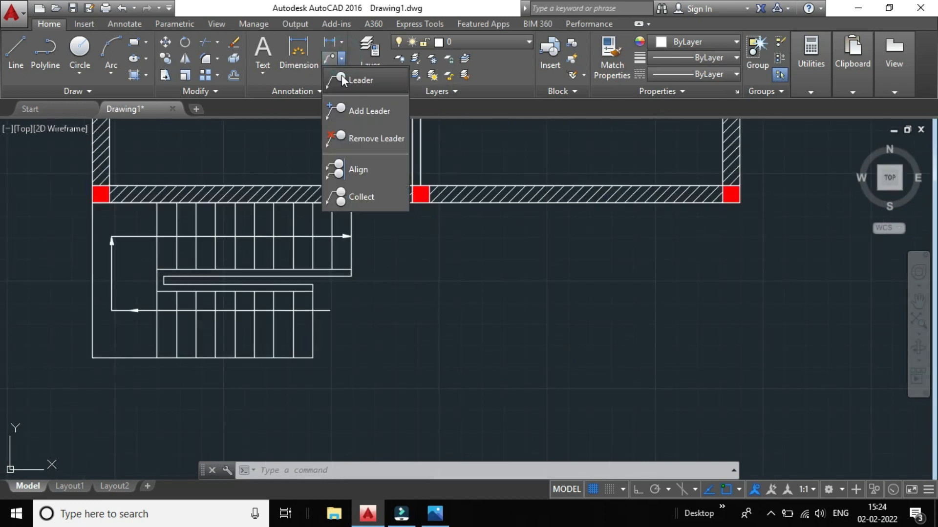
click(362, 141)
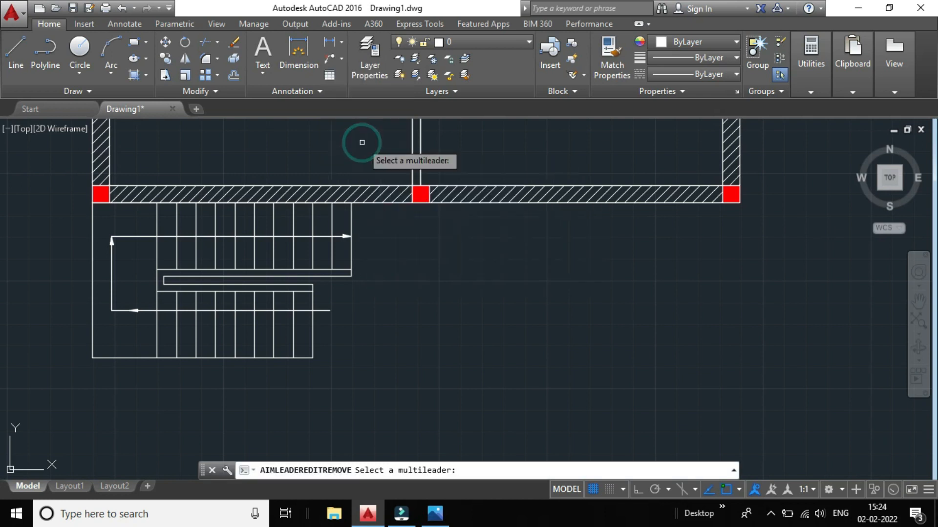
scroll(135, 311, up, 6)
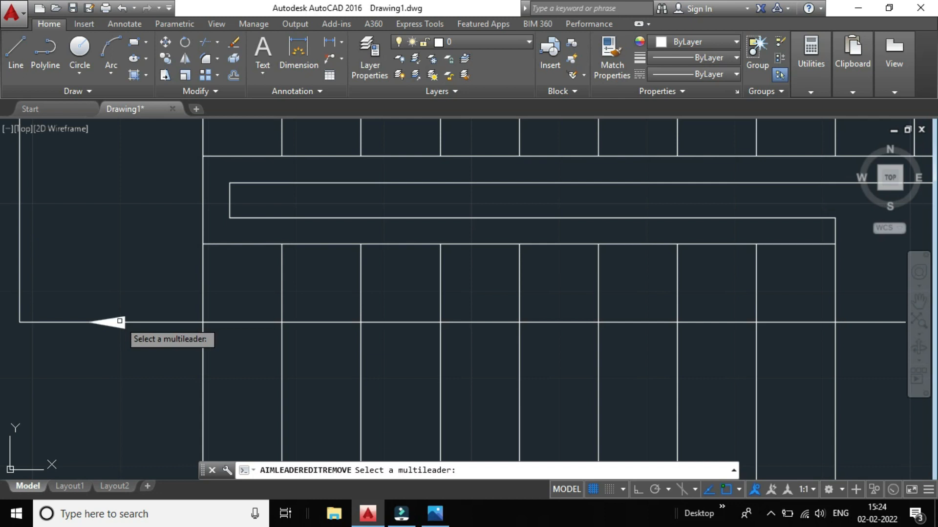
click(118, 320)
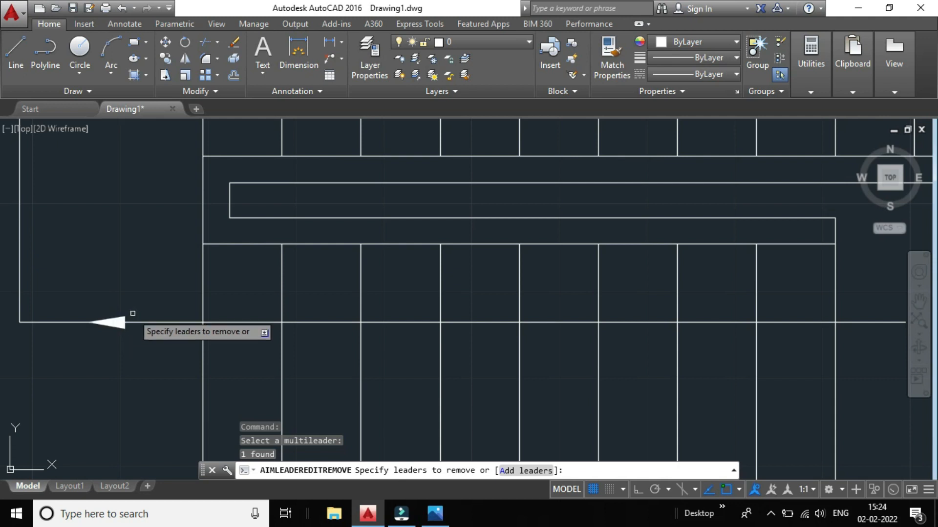
key(Return)
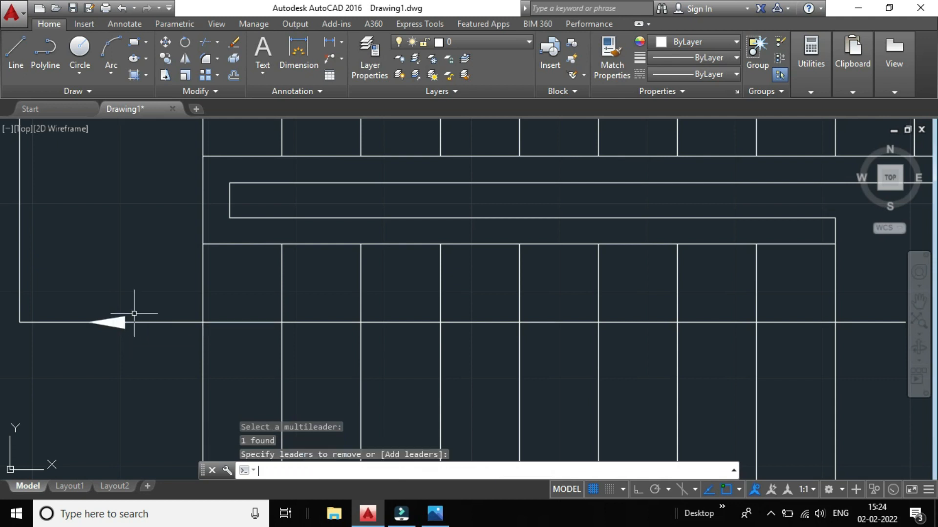
scroll(134, 313, down, 2)
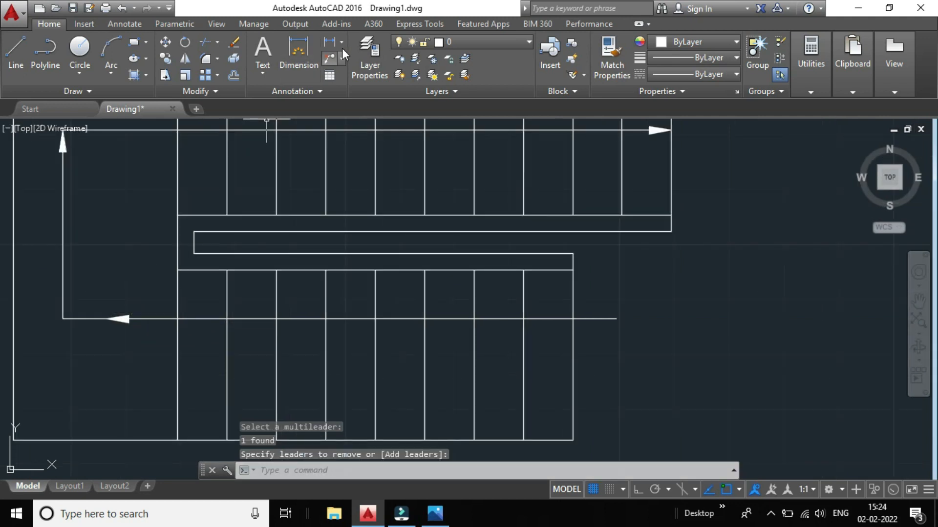
mouse_move(813, 45)
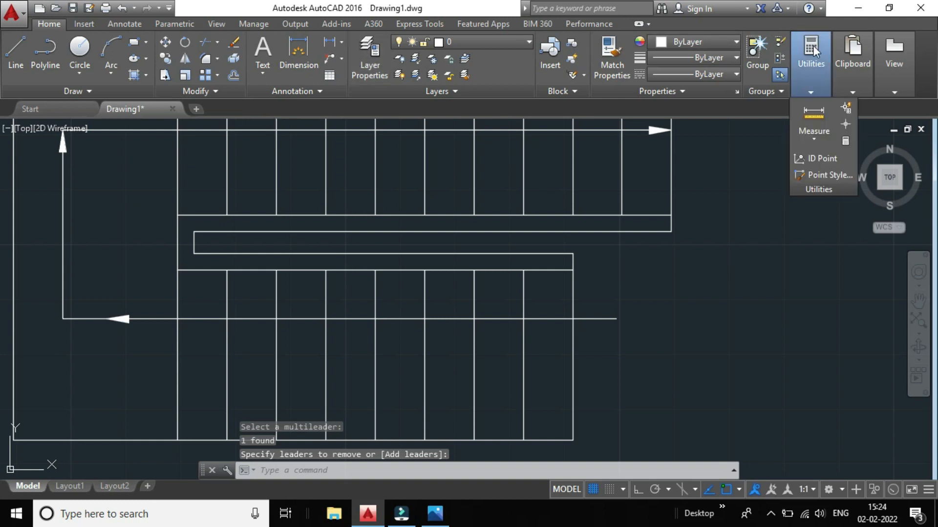
click(488, 22)
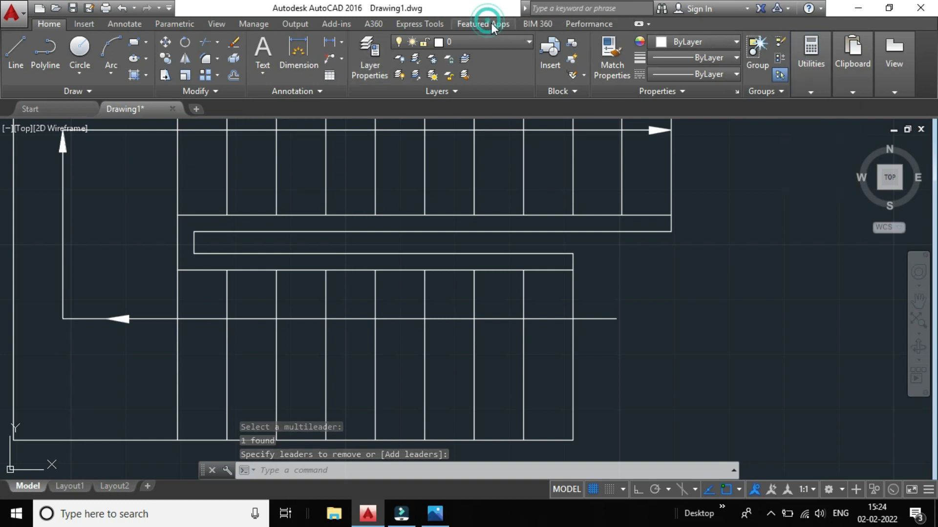
click(591, 24)
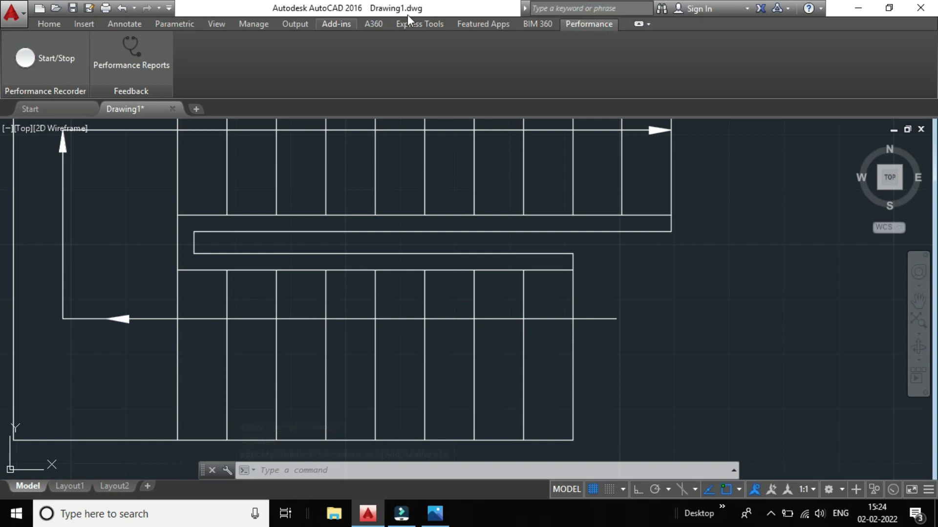
click(390, 23)
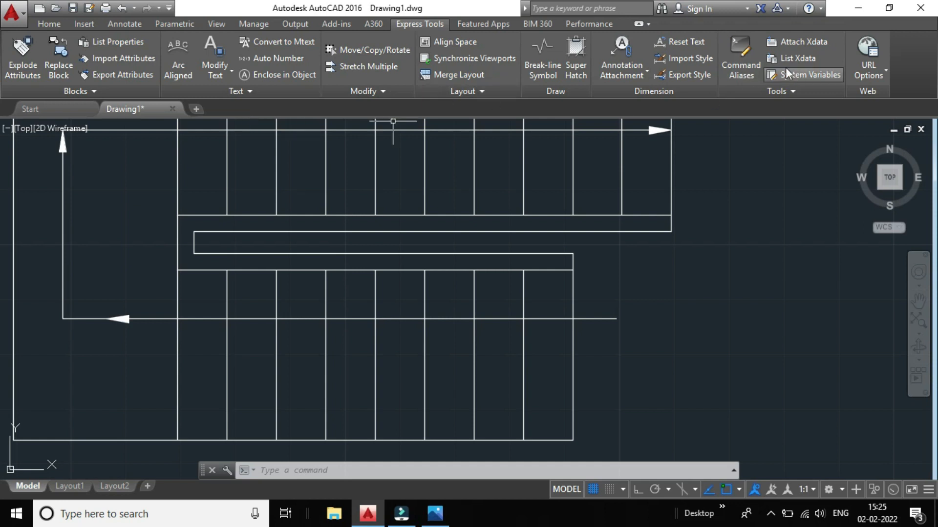
click(174, 23)
click(114, 26)
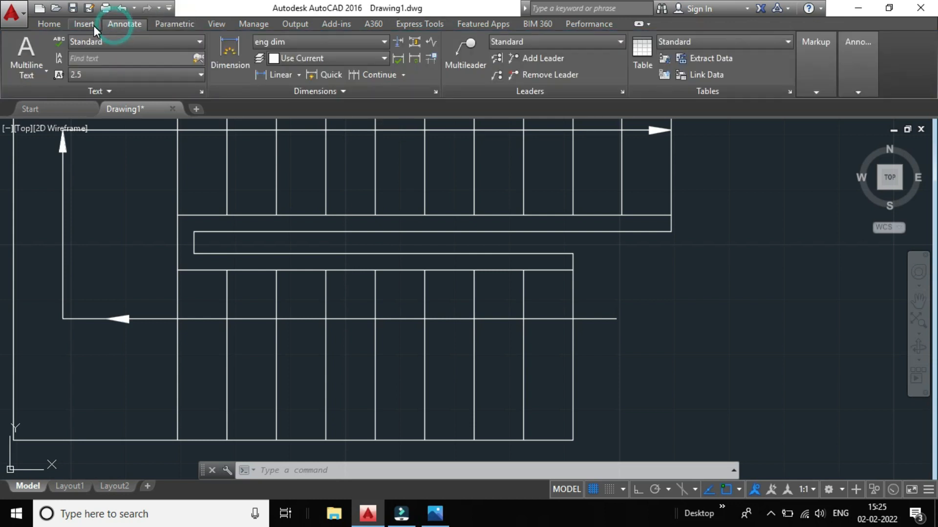
click(91, 25)
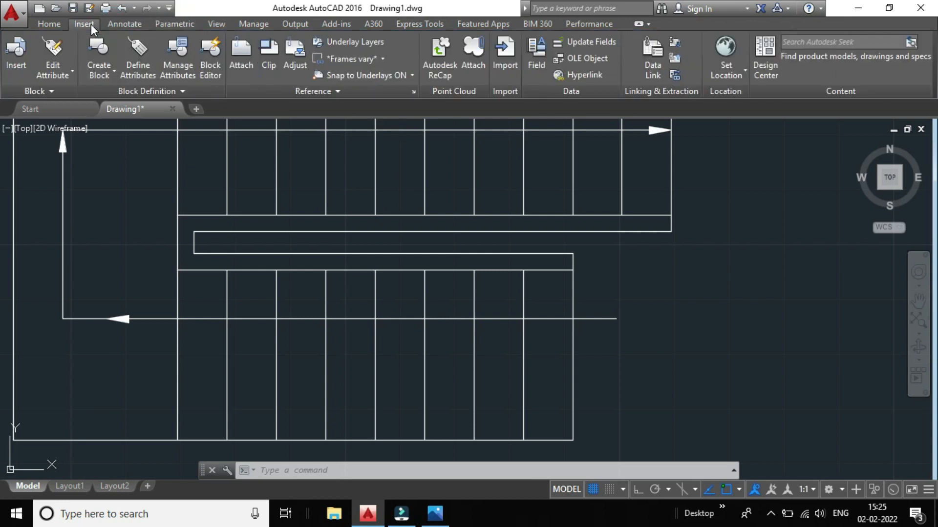
click(54, 21)
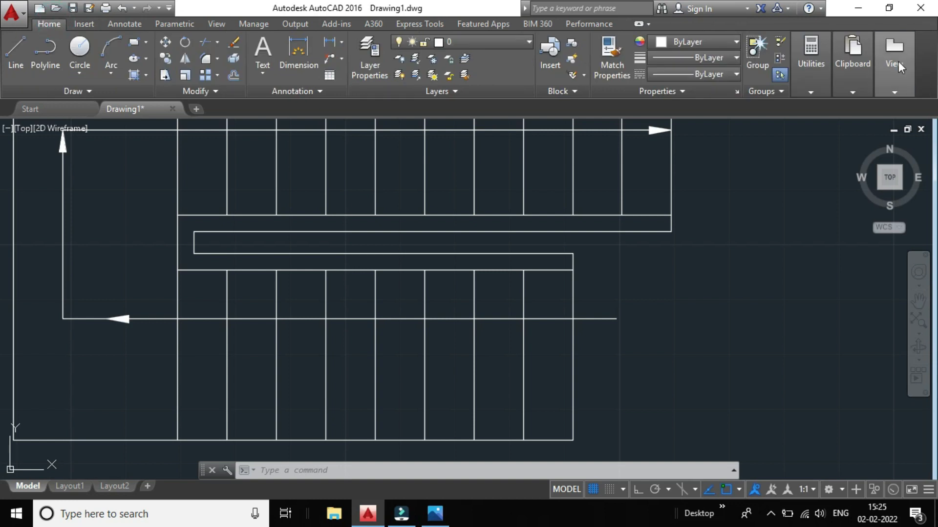
mouse_move(890, 83)
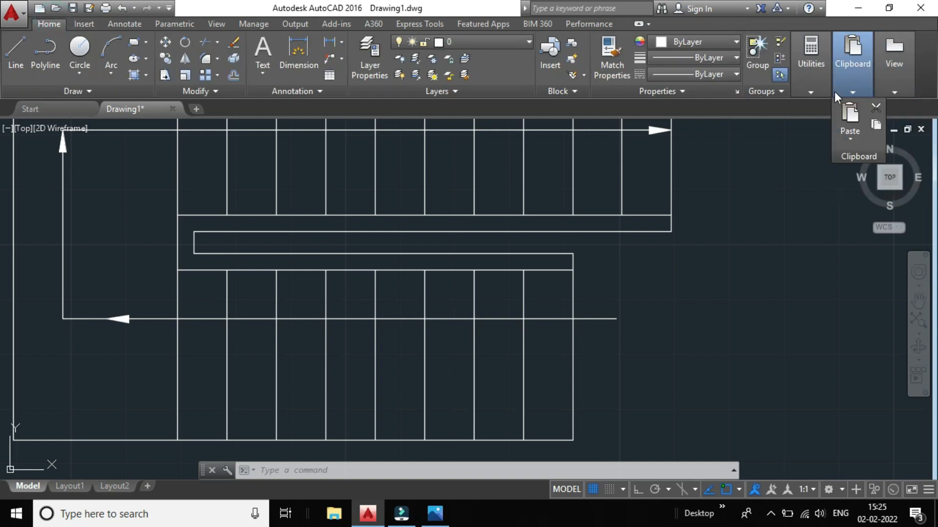
mouse_move(813, 91)
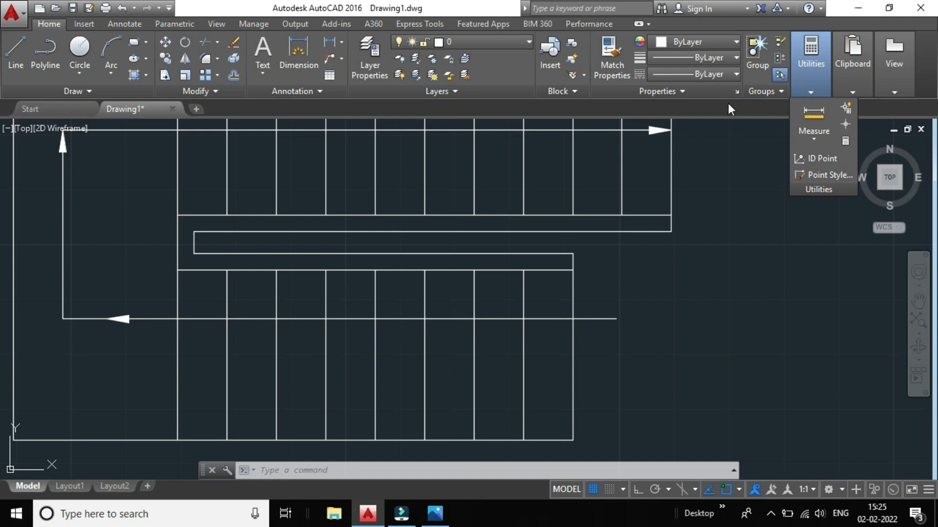
click(771, 504)
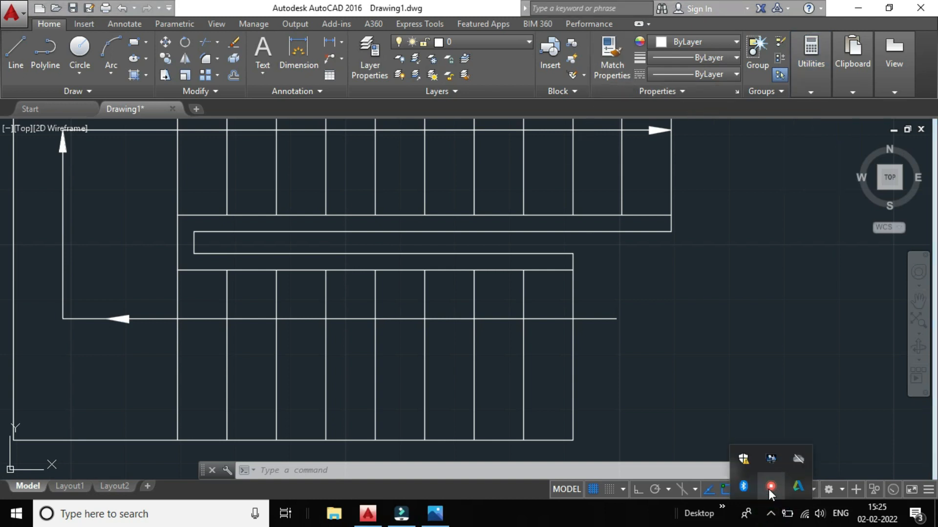
click(769, 488)
drag(732, 422, 507, 368)
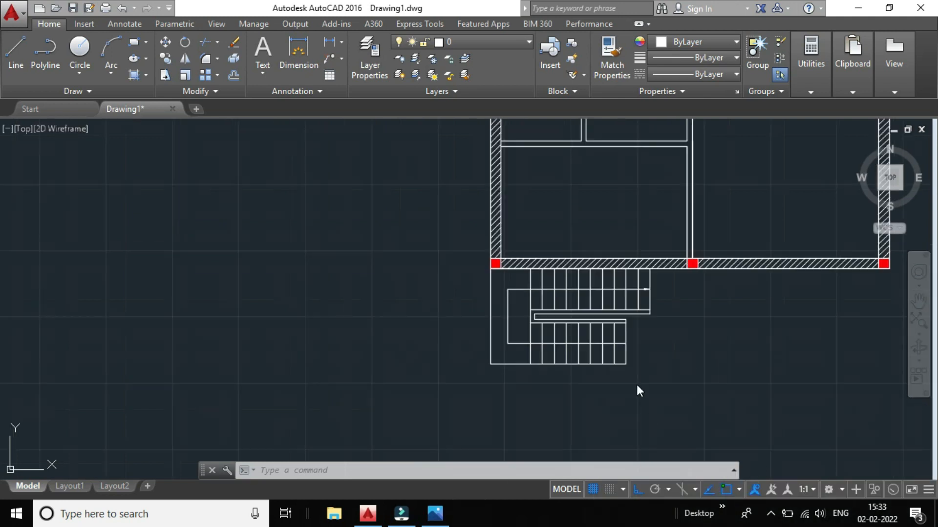
- Examine the direction line running from the lower flight across the landing to the arrowhead on the upper flight
scroll(646, 365, up, 2)
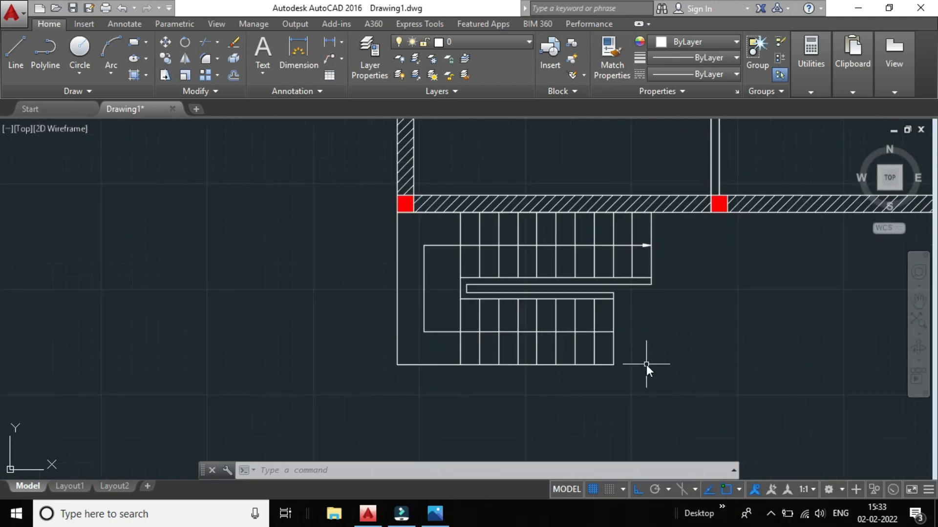
scroll(617, 315, up, 6)
scroll(630, 316, down, 6)
scroll(637, 314, up, 4)
scroll(636, 315, down, 4)
scroll(633, 283, up, 2)
scroll(646, 277, down, 2)
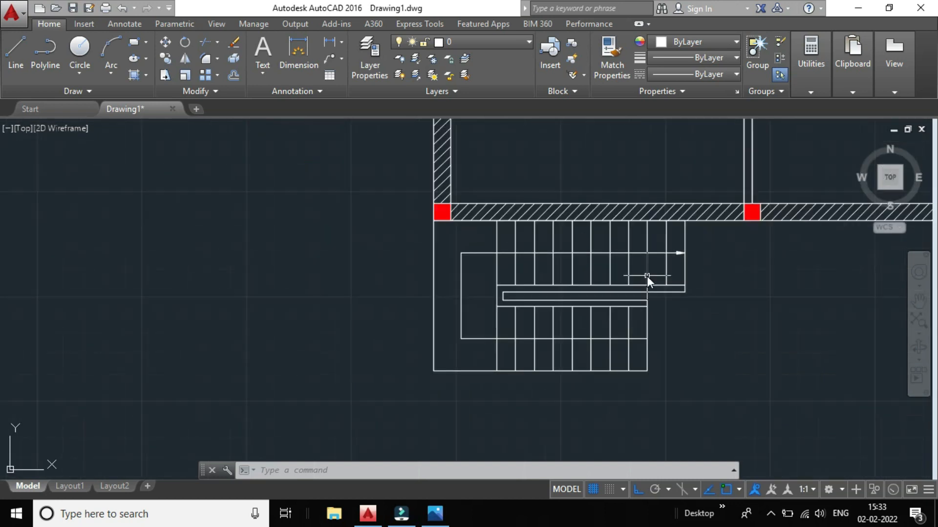
scroll(661, 266, up, 2)
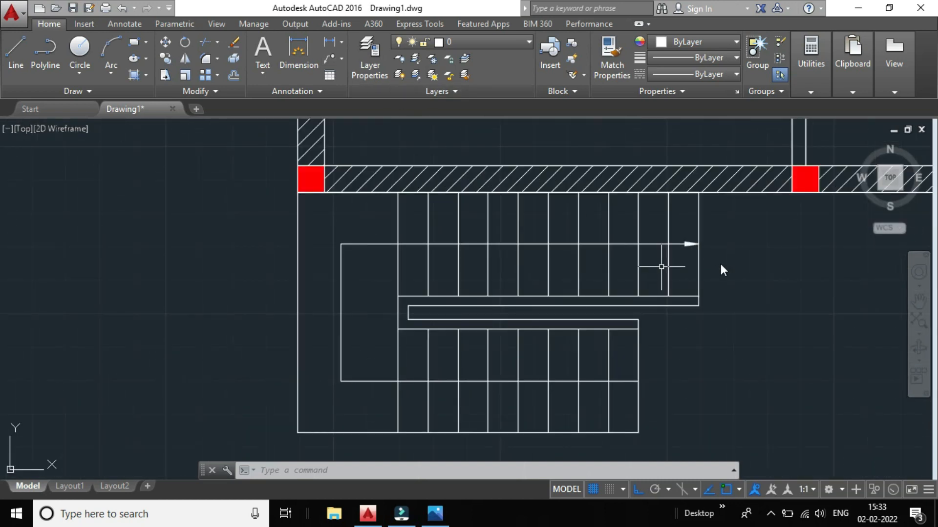
- Add the multiline text "UP" just to the right of the lower flight's right edge, near the direction line
scroll(495, 371, down, 2)
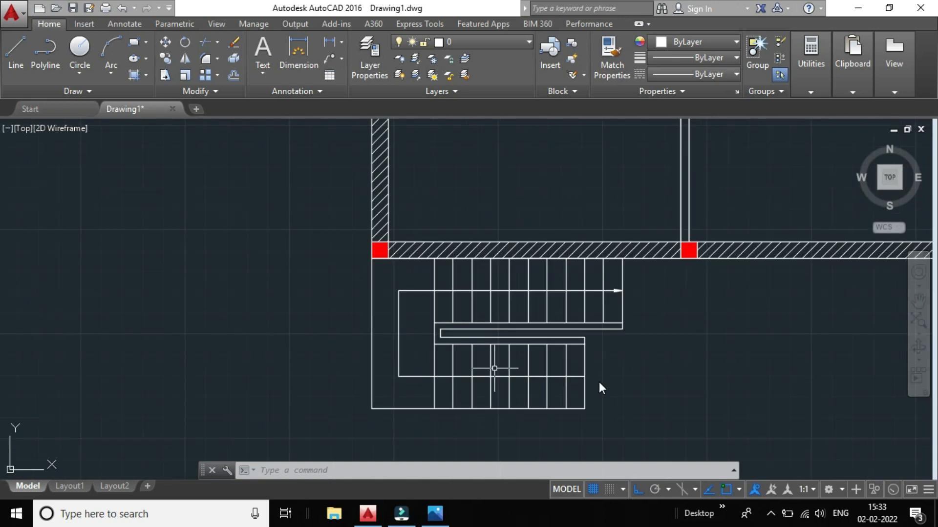
scroll(599, 381, up, 2)
scroll(600, 379, down, 2)
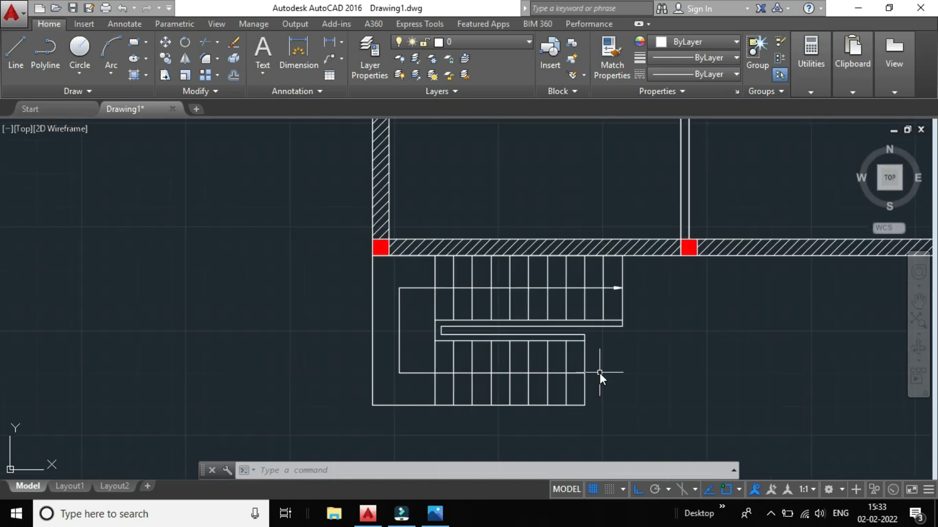
scroll(608, 371, up, 2)
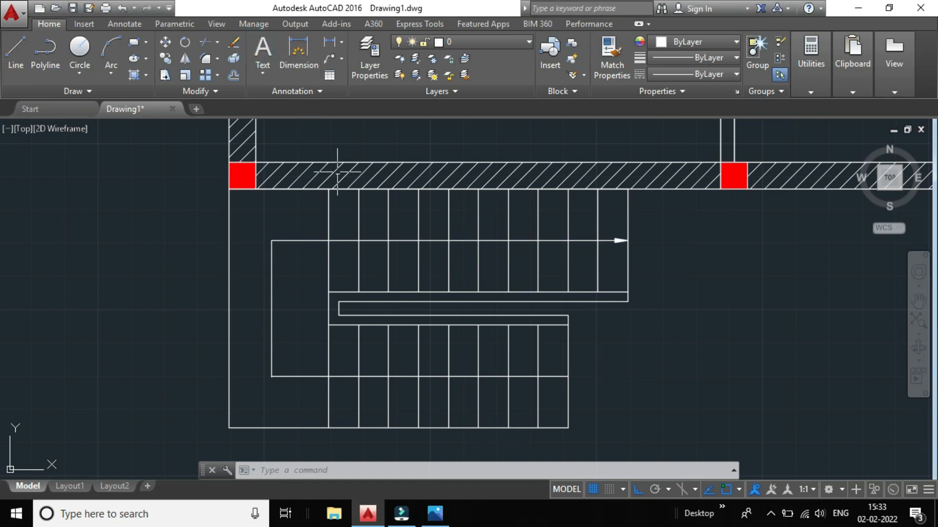
click(269, 43)
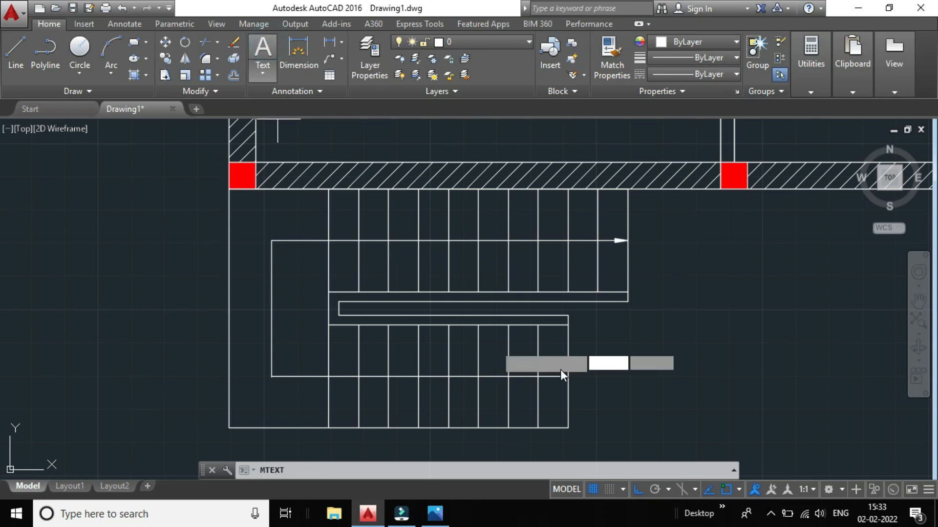
click(589, 355)
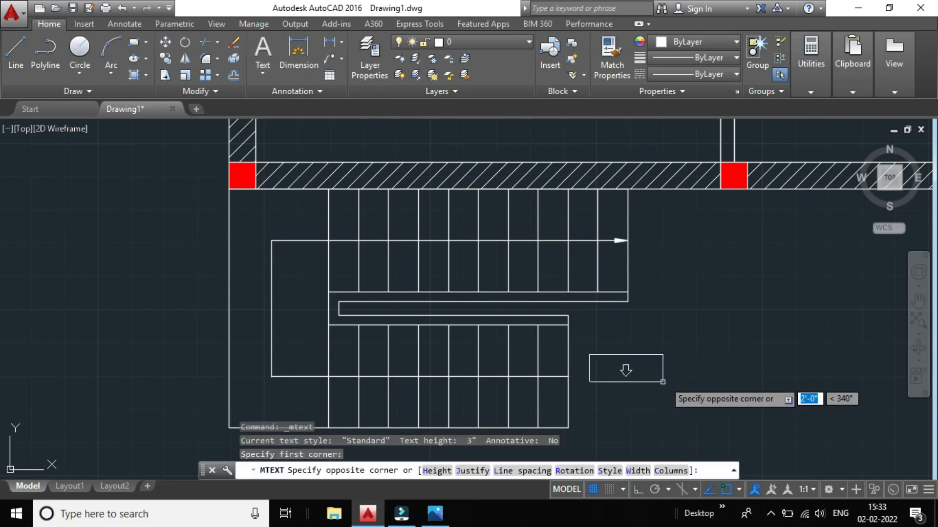
click(667, 379)
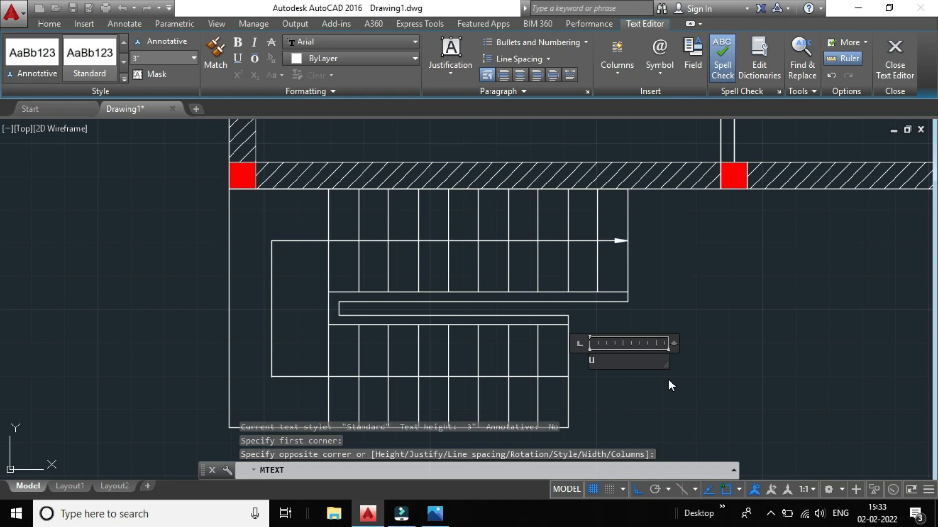
text(UP)
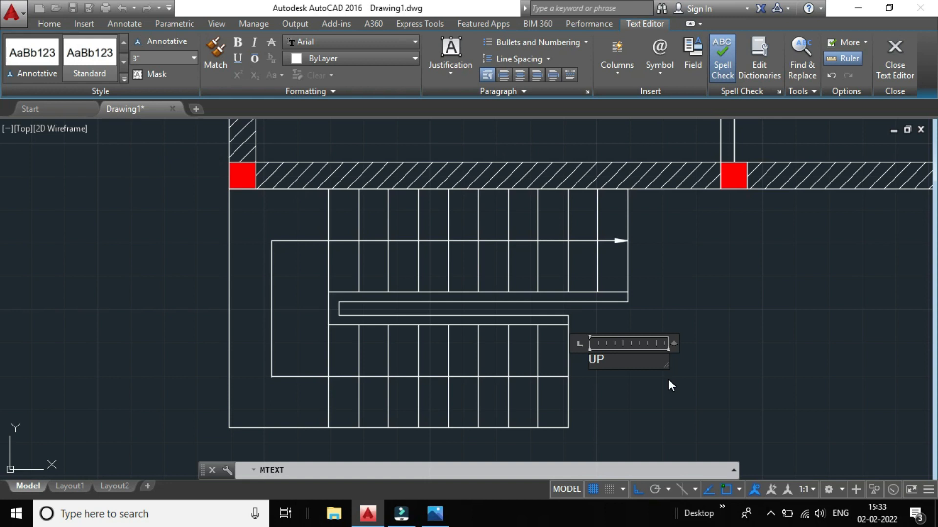
key(Return)
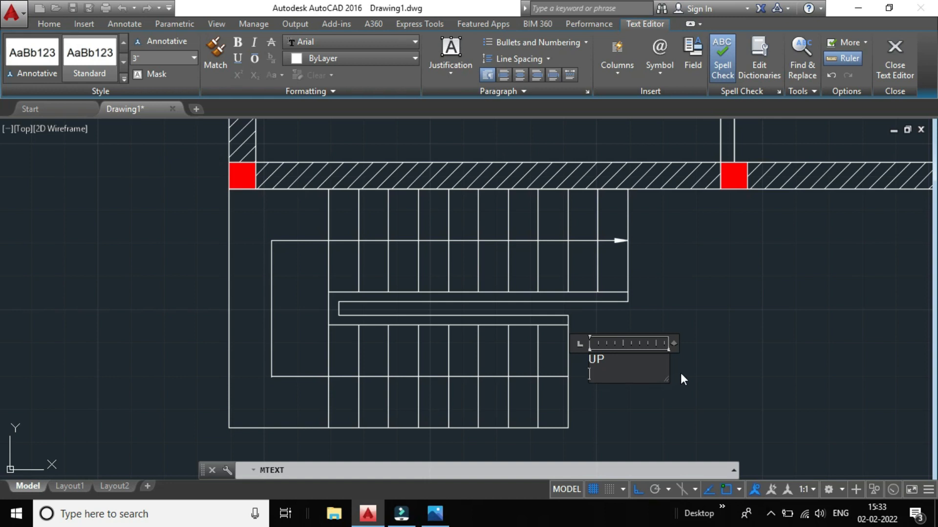
click(686, 373)
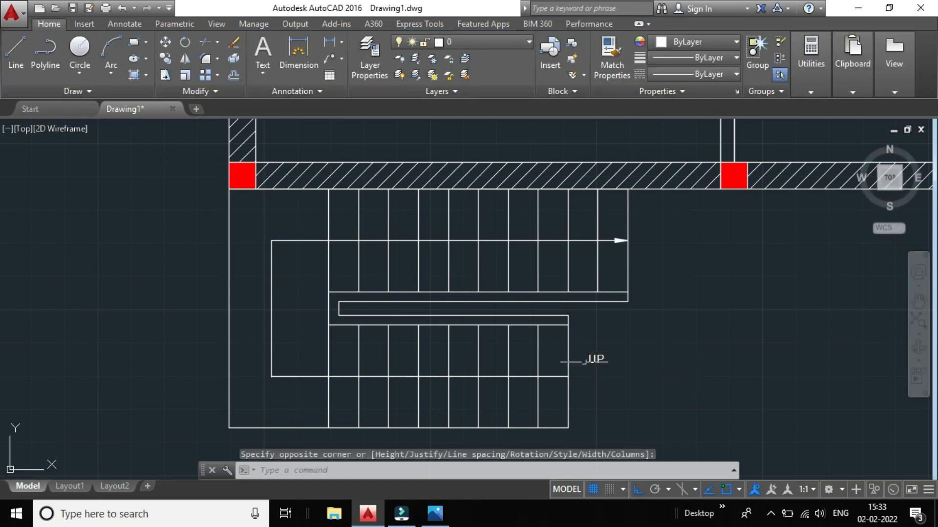
- Rotate the UP text 90° about a base point on the text so it reads vertically
click(596, 355)
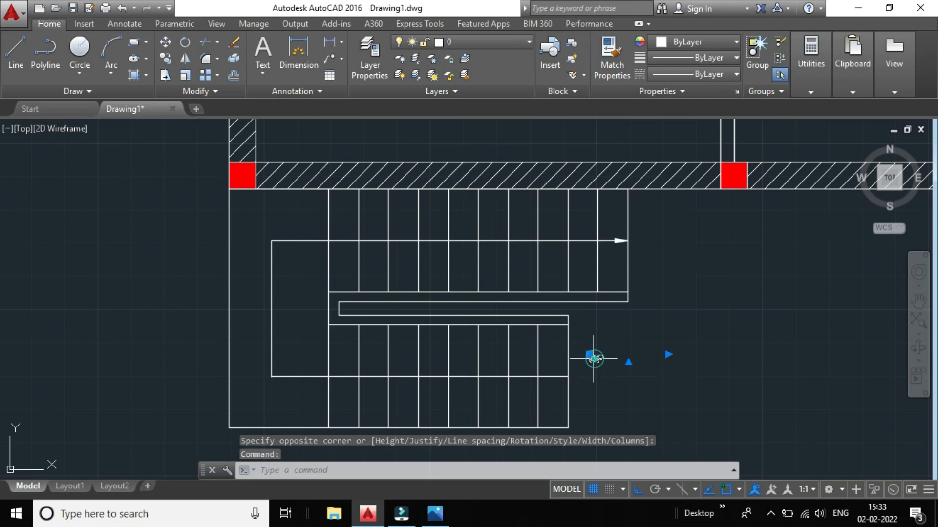
click(185, 43)
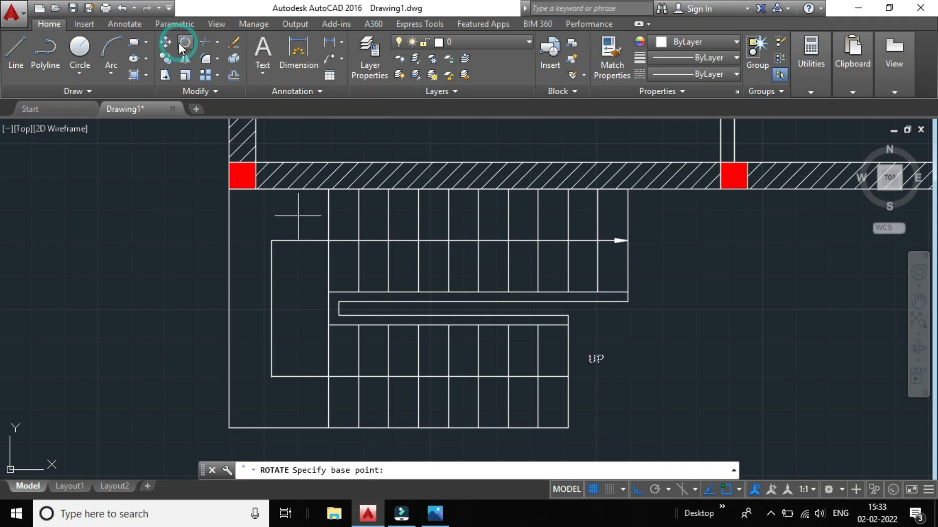
click(596, 358)
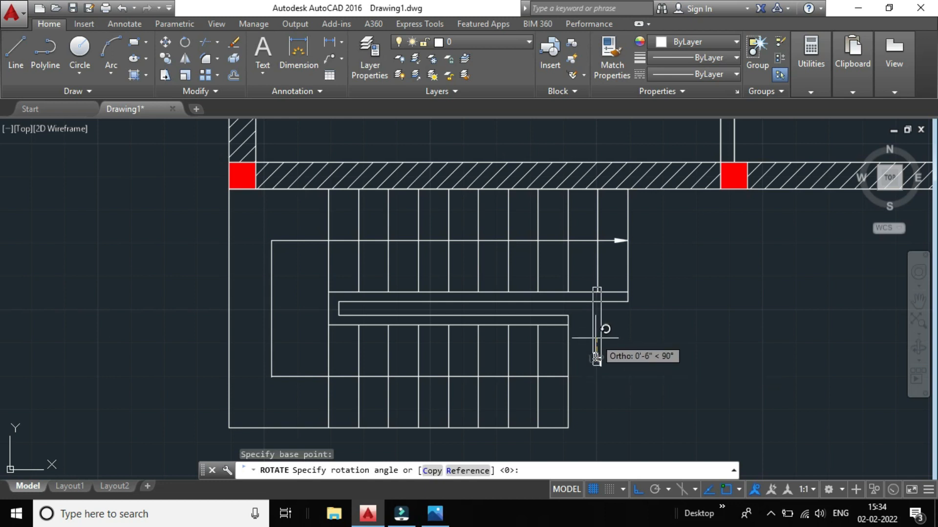
click(594, 337)
scroll(659, 377, up, 1)
scroll(658, 381, down, 1)
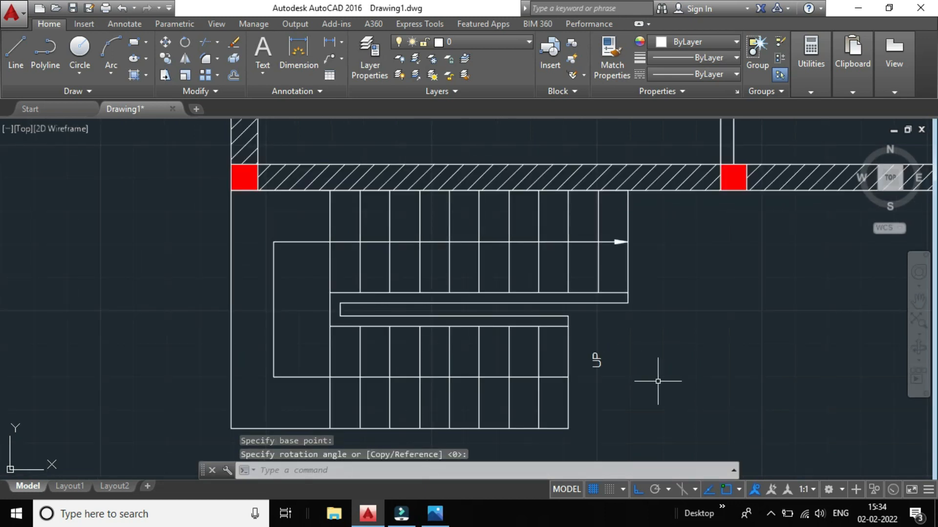
- Move the UP text about 5" straight down to line up with the lower flight's direction line
click(596, 360)
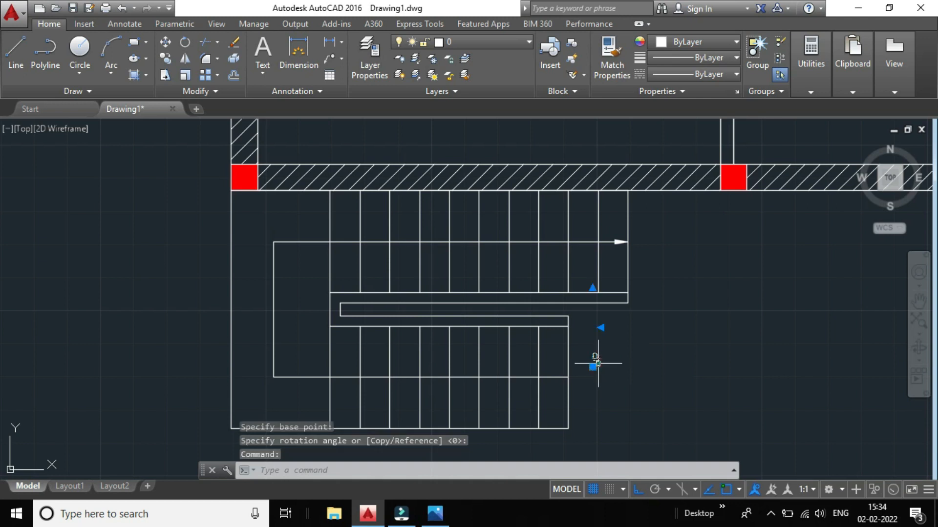
click(164, 44)
click(596, 361)
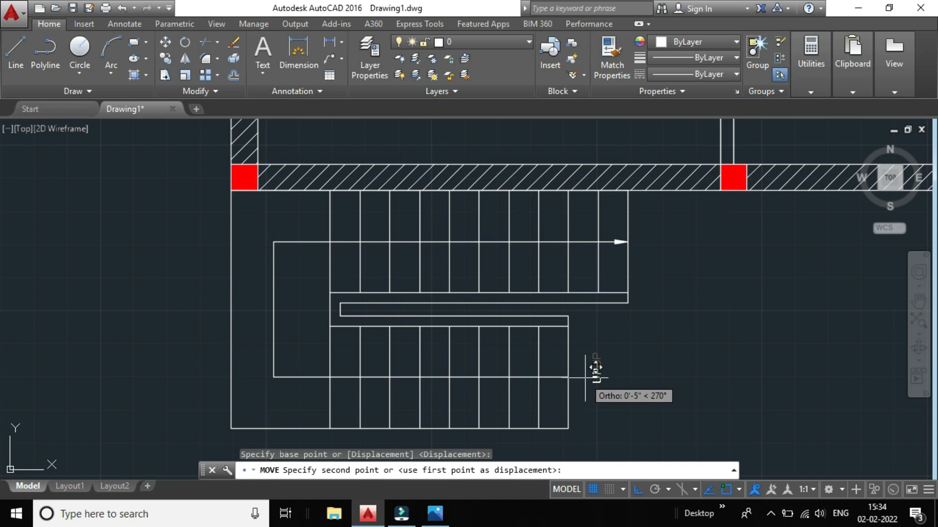
click(585, 377)
scroll(629, 386, down, 2)
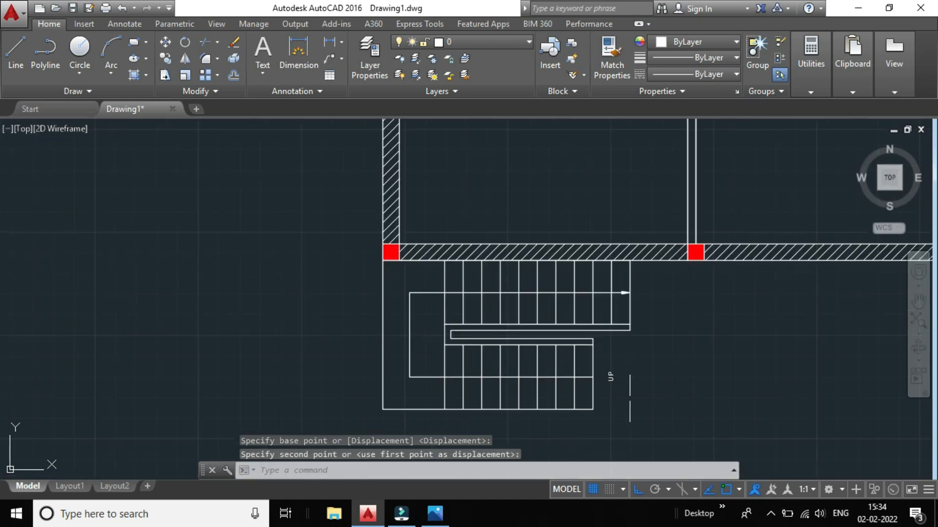
- Try to set the UP text's height to 1'
click(609, 377)
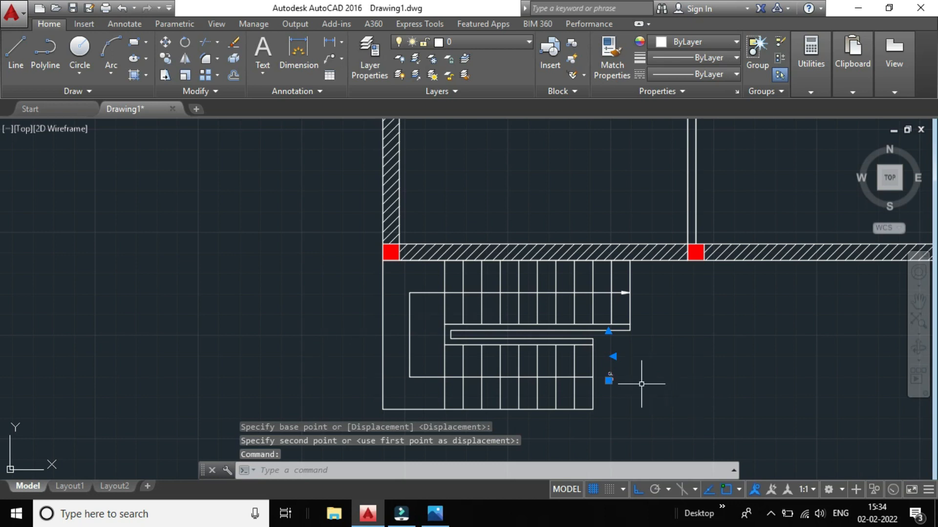
double_click(611, 376)
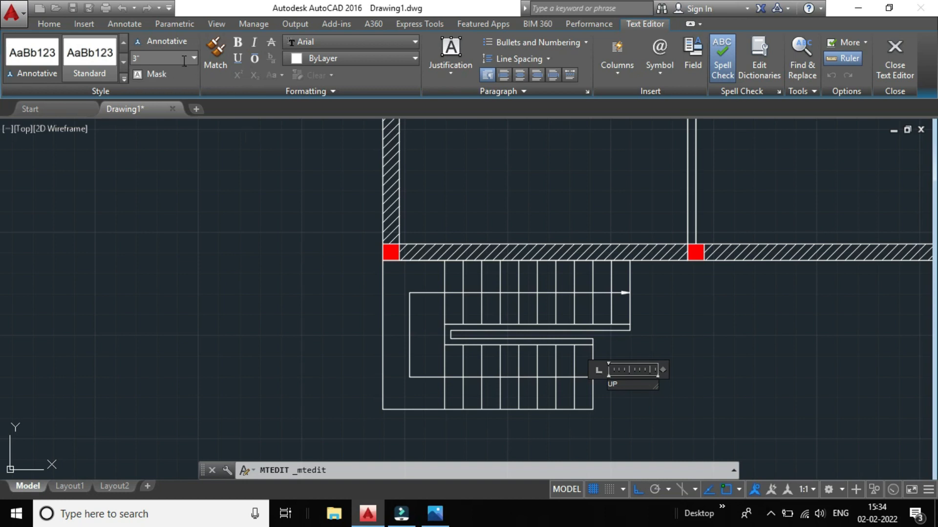
click(193, 57)
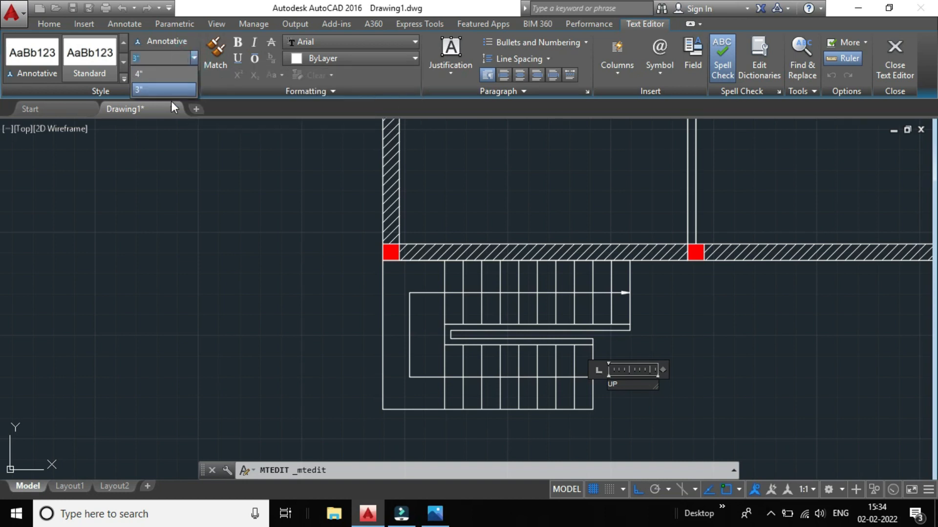
click(156, 58)
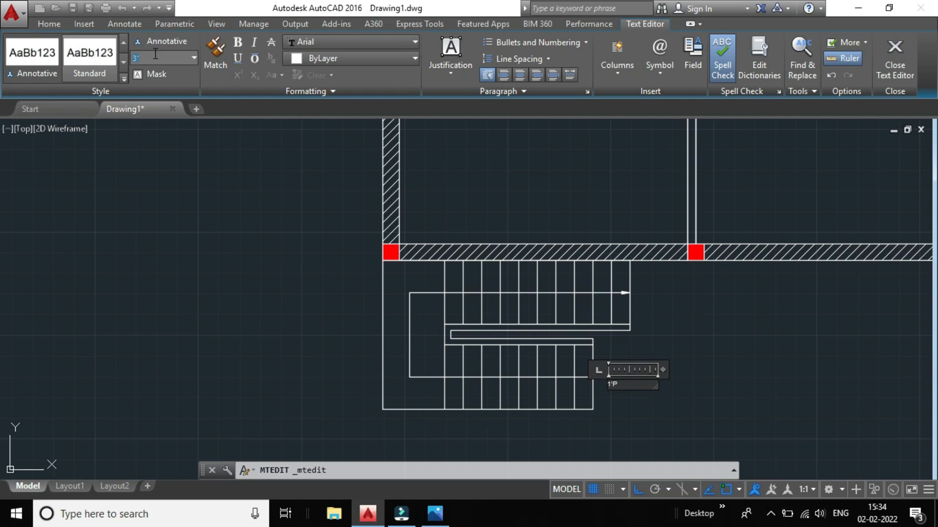
text(1')
click(720, 348)
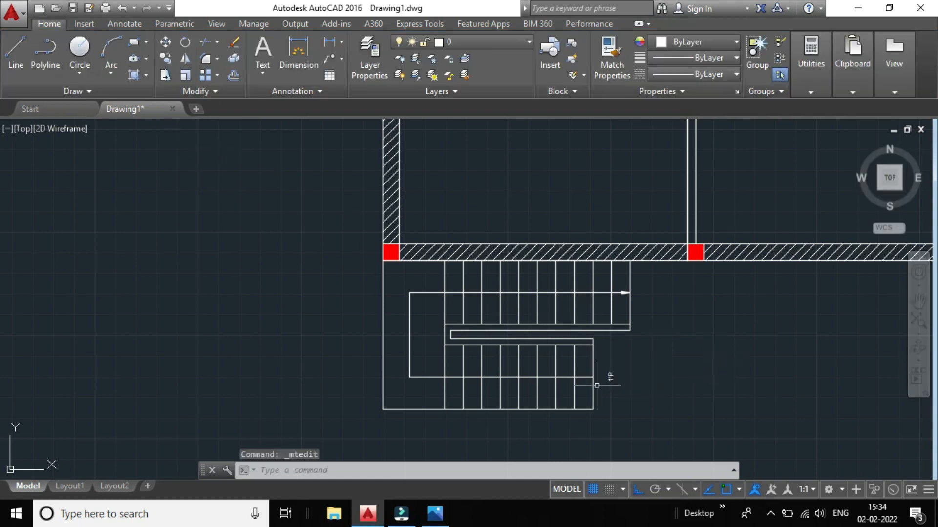
- Undo the last edit of the text beside the lower flight
scroll(607, 377, up, 2)
click(618, 373)
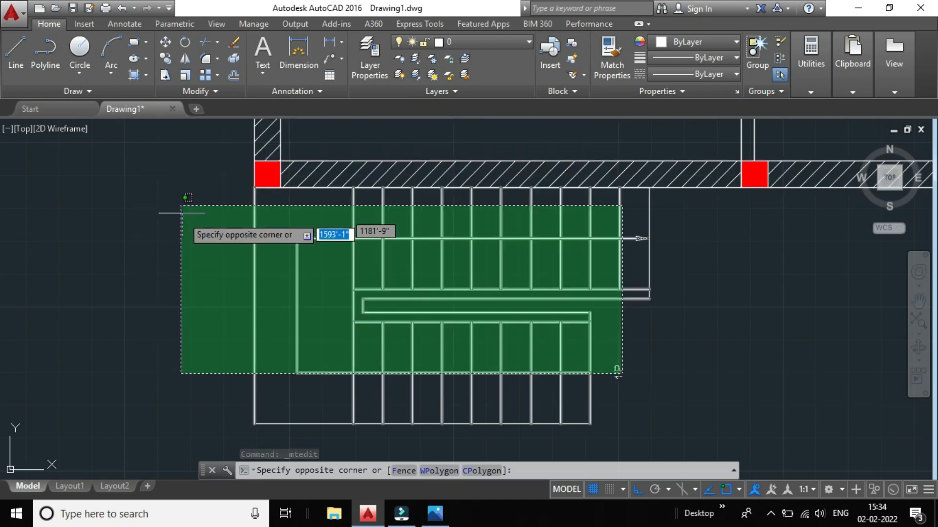
key(Escape)
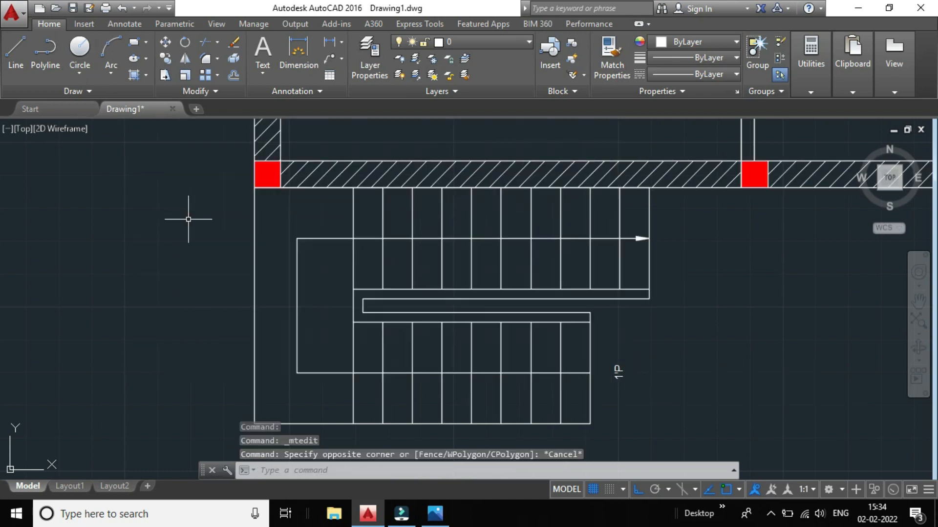
click(121, 8)
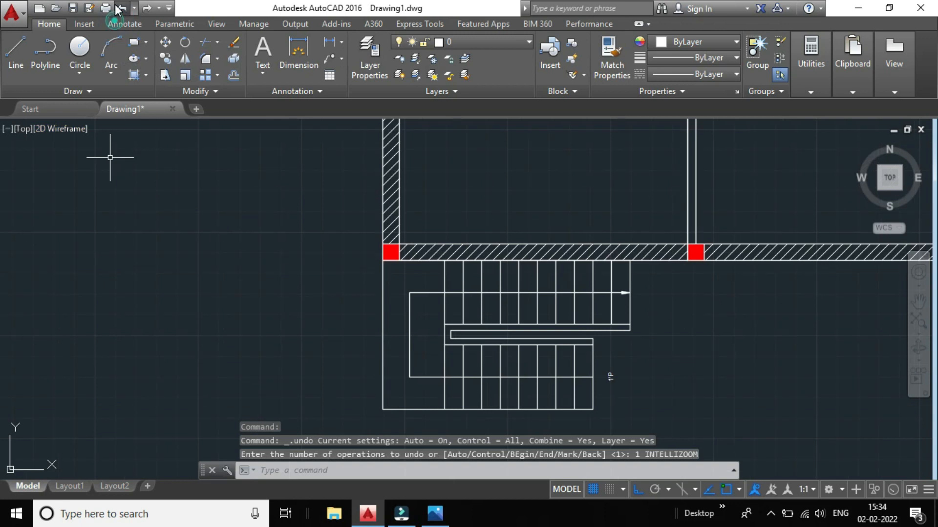
scroll(644, 349, up, 2)
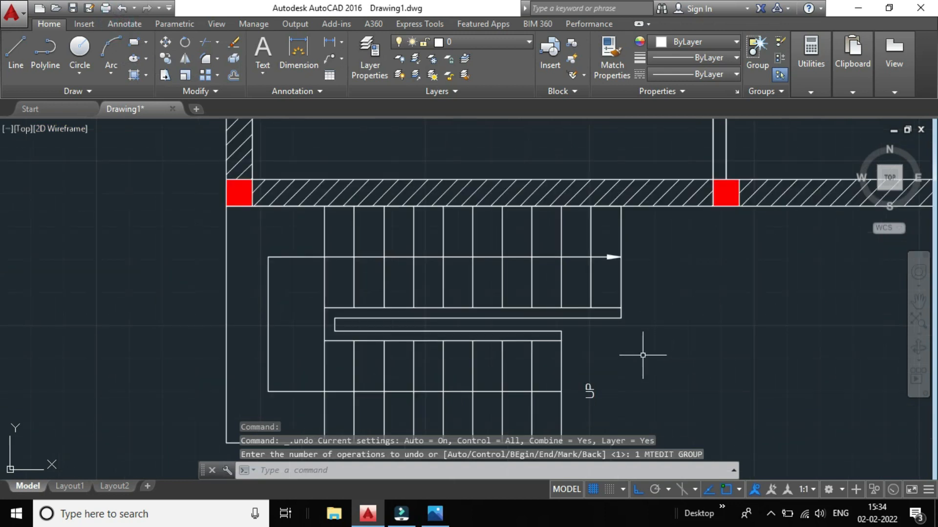
- Replace the contents of the text beside the lower flight with "UP" at a text height of 1'
double_click(596, 387)
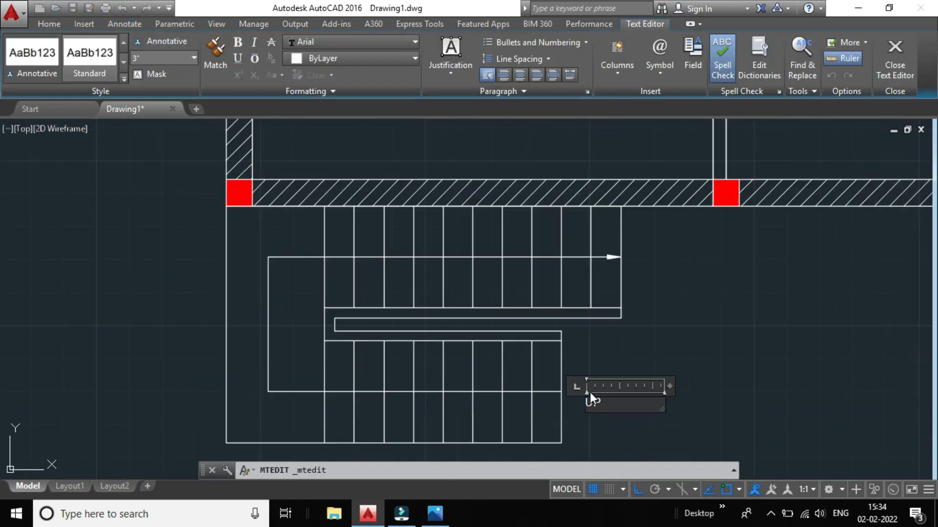
click(158, 59)
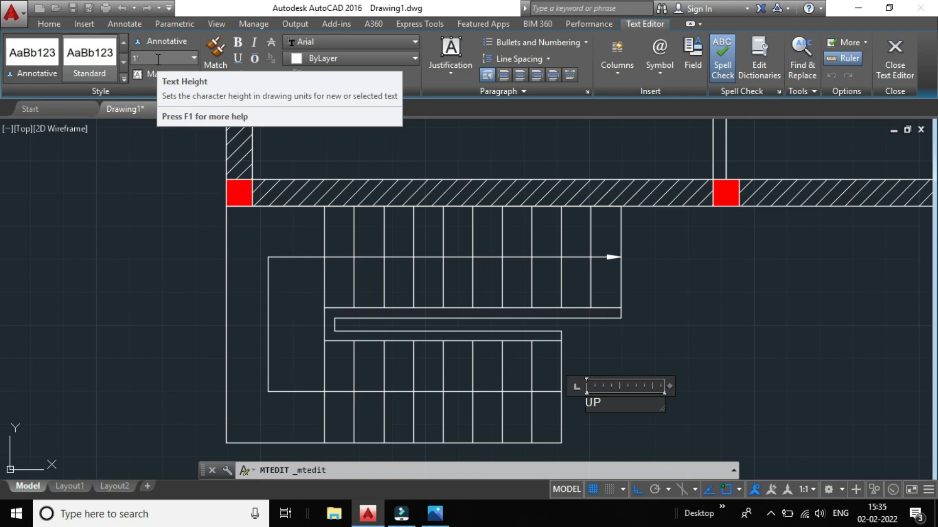
key(Return)
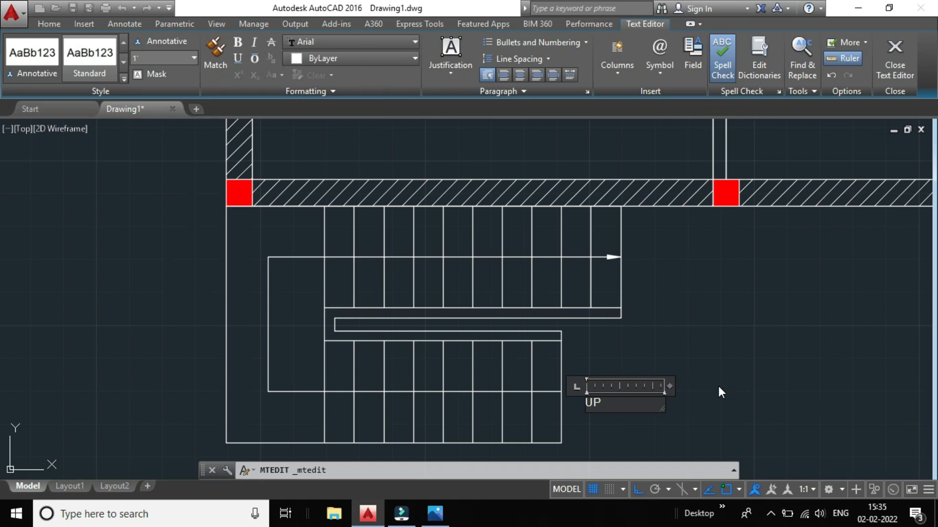
click(635, 405)
key(BackSpace)
key(BackSpace)
key(BackSpace)
key(BackSpace)
click(163, 51)
click(194, 57)
click(165, 74)
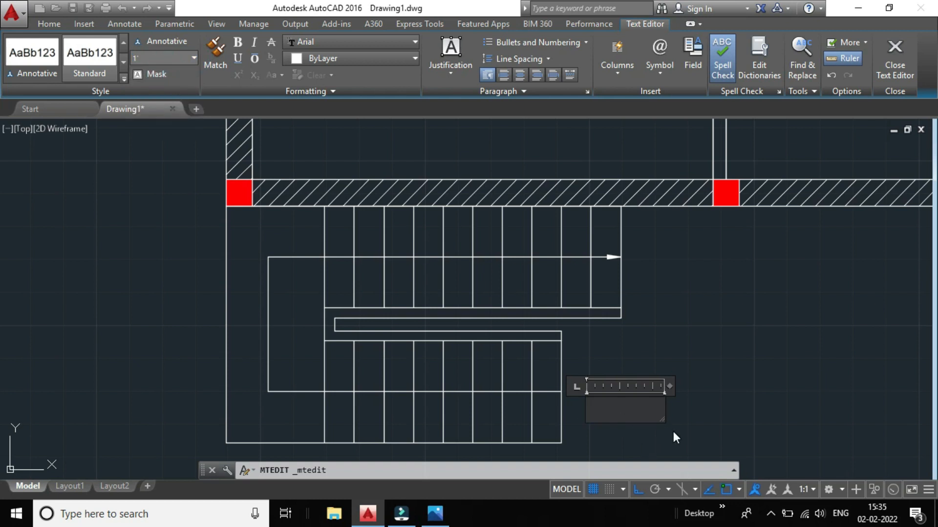
text(UP)
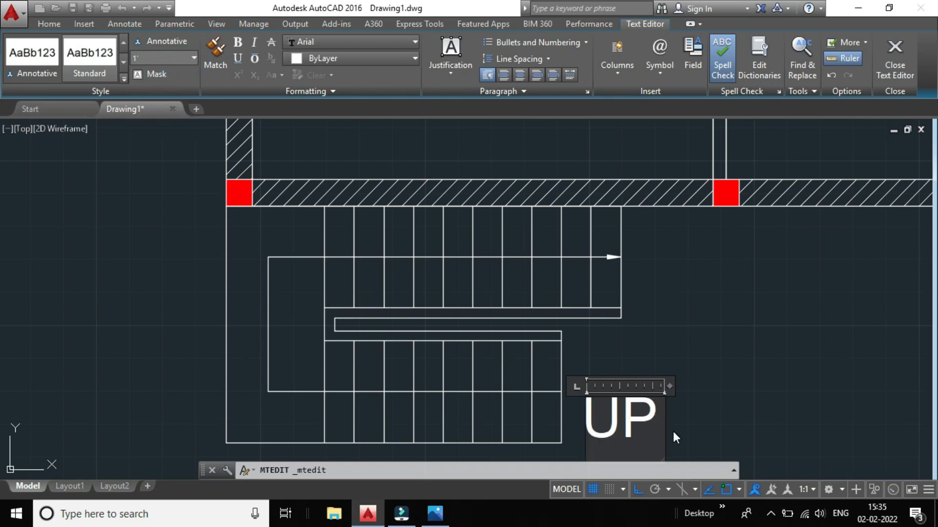
click(716, 385)
- Move the enlarged UP text about 8" straight down to centre it on the lower flight's direction line
click(613, 370)
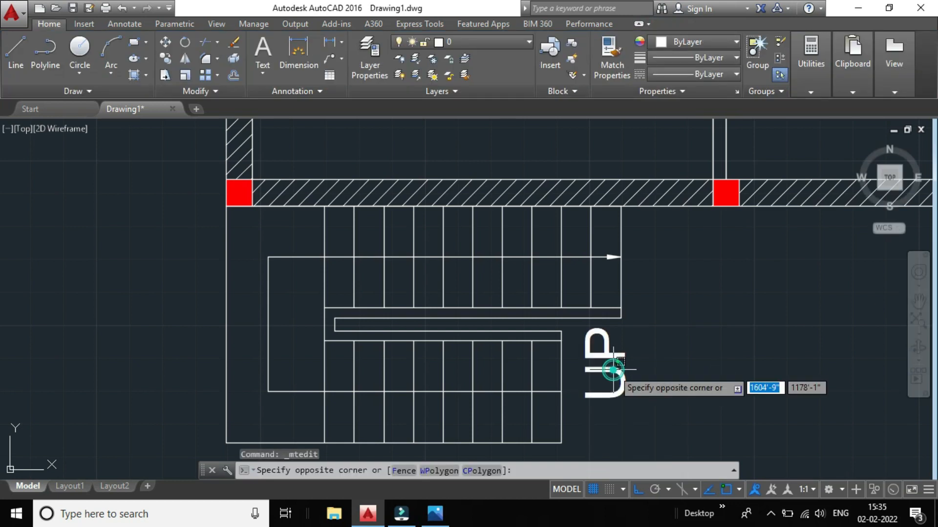
click(696, 365)
click(609, 377)
click(668, 380)
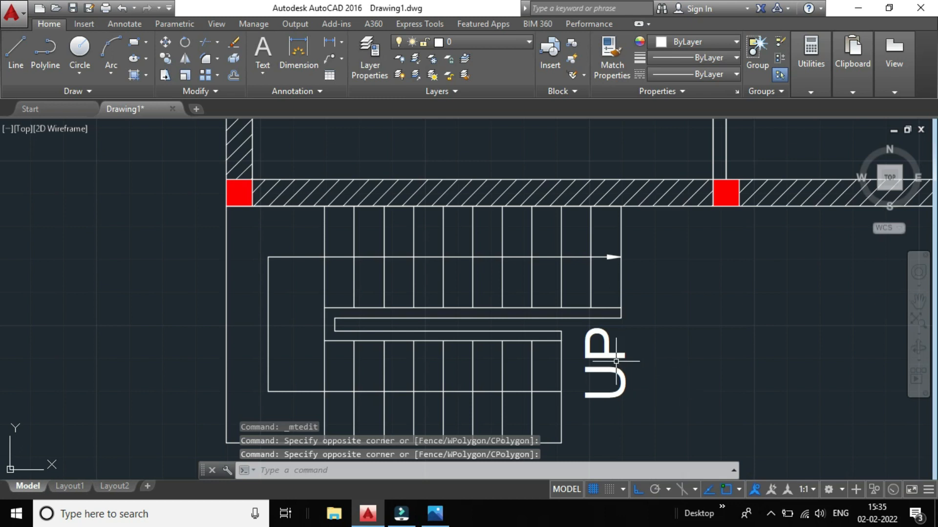
click(601, 354)
click(625, 394)
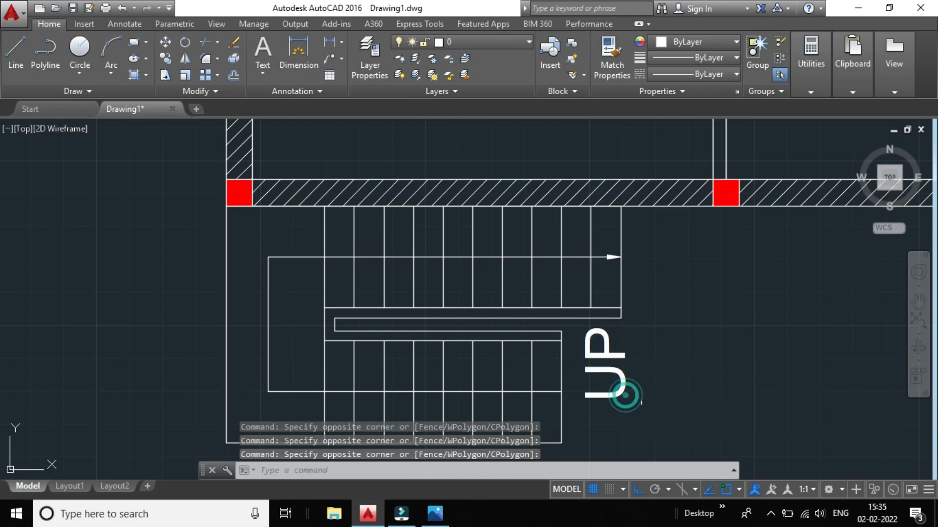
click(642, 406)
click(611, 378)
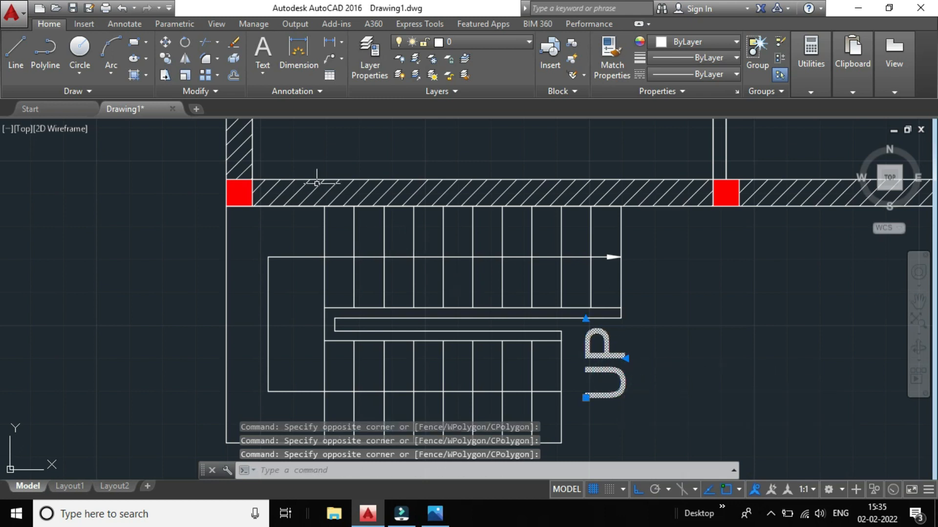
click(167, 43)
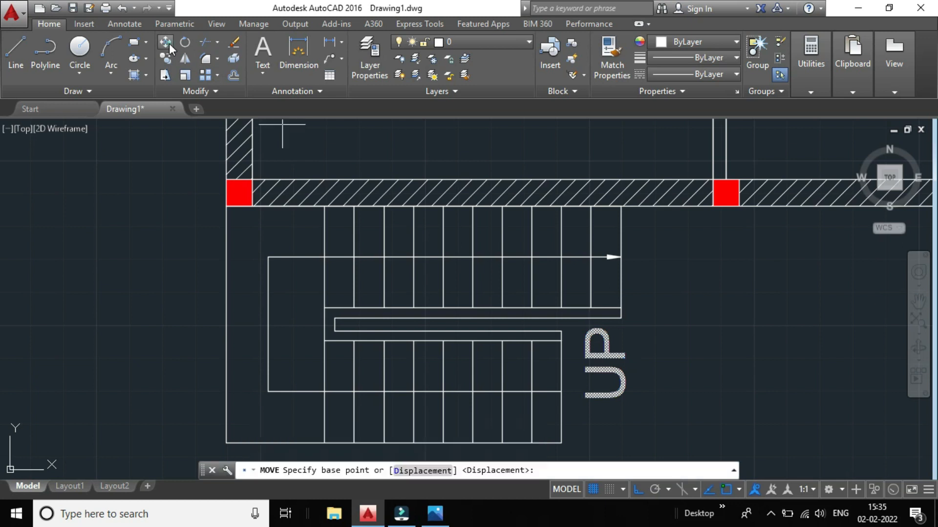
click(602, 370)
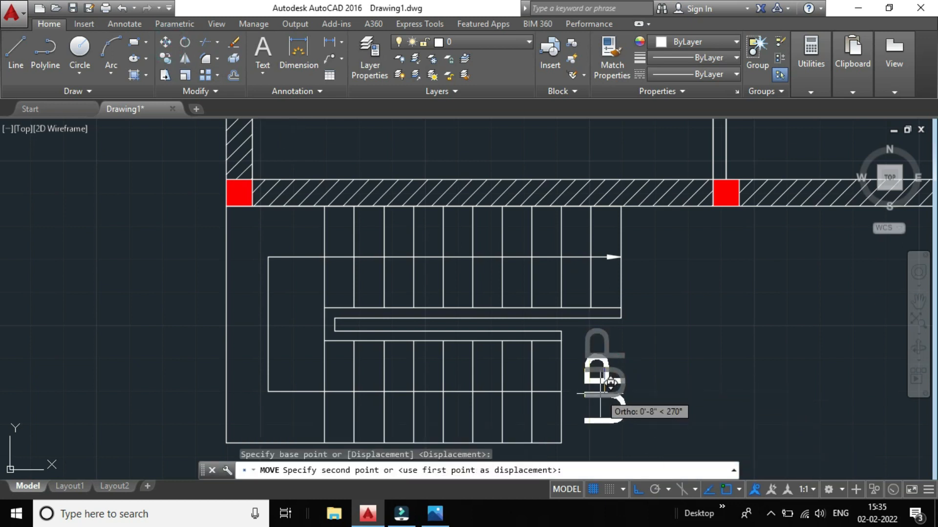
click(609, 385)
scroll(630, 395, down, 4)
scroll(656, 405, up, 3)
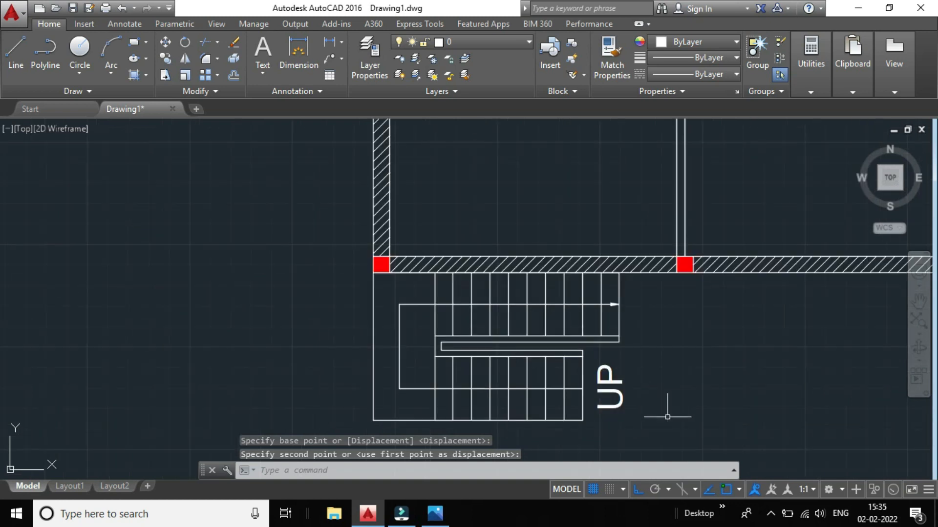
scroll(693, 425, down, 4)
mouse_move(811, 425)
middle_down()
mouse_move(778, 408)
mouse_move(634, 419)
middle_up()
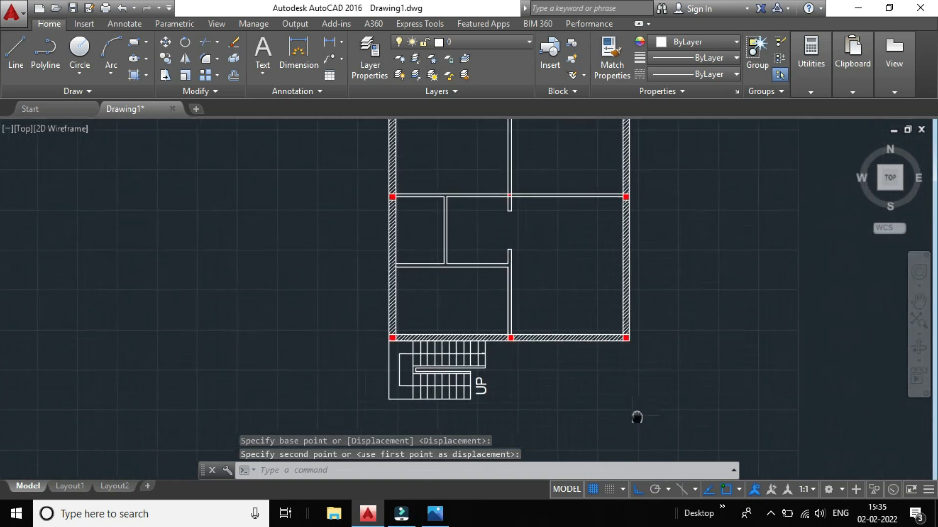